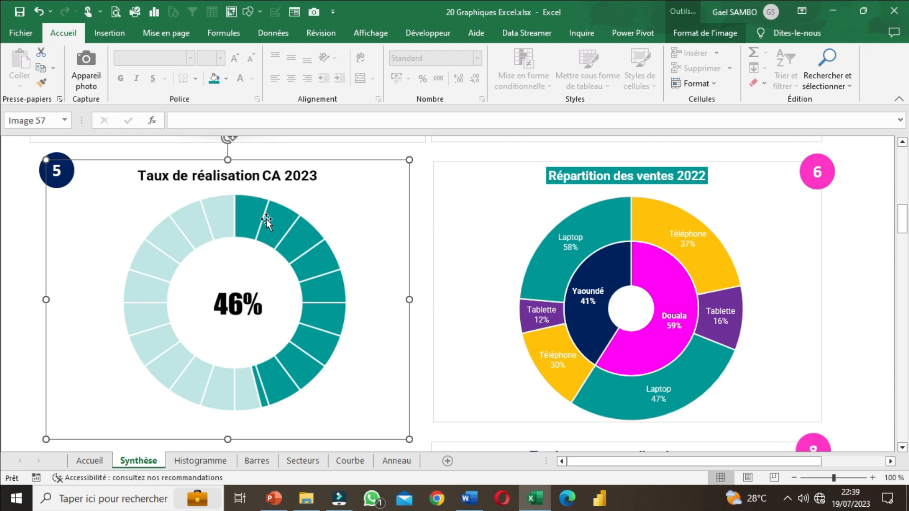
# Step: Review the chart list on the Accueil sheet, the Courbe sheet's chart and the Taux de réalisation CA 2023 ring on the Synthèse sheet
pyautogui.click(106, 458)
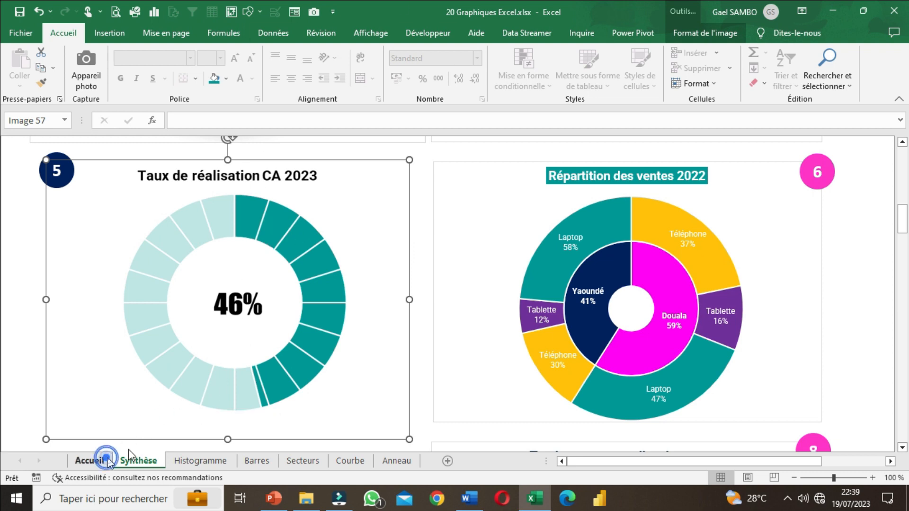
pyautogui.click(436, 226)
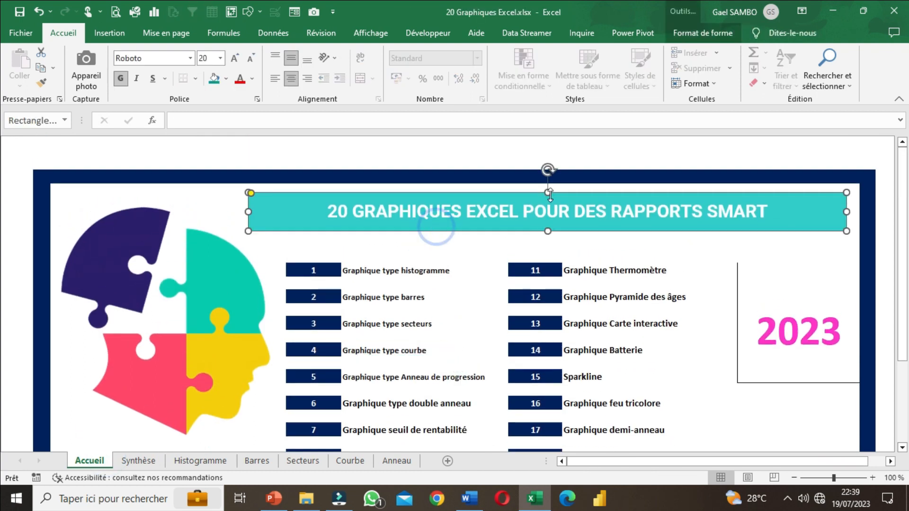
pyautogui.scroll(-2, 503, 239)
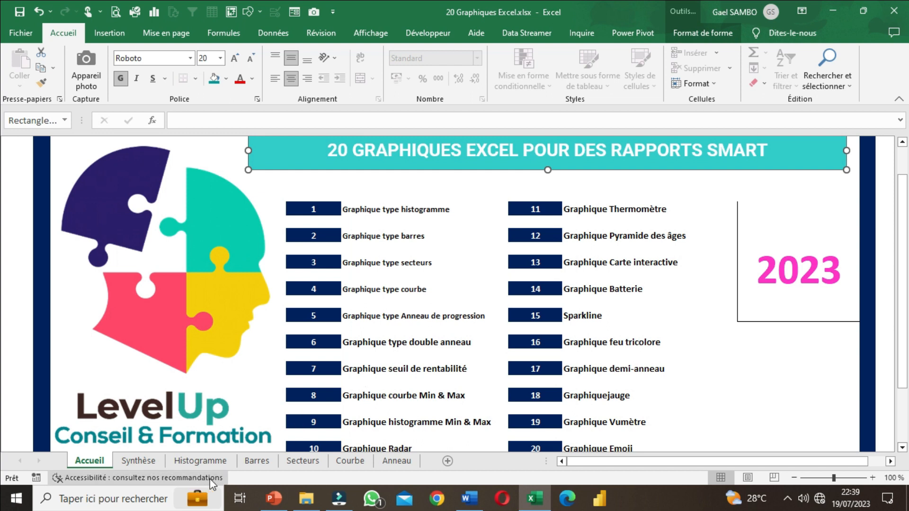
pyautogui.click(360, 464)
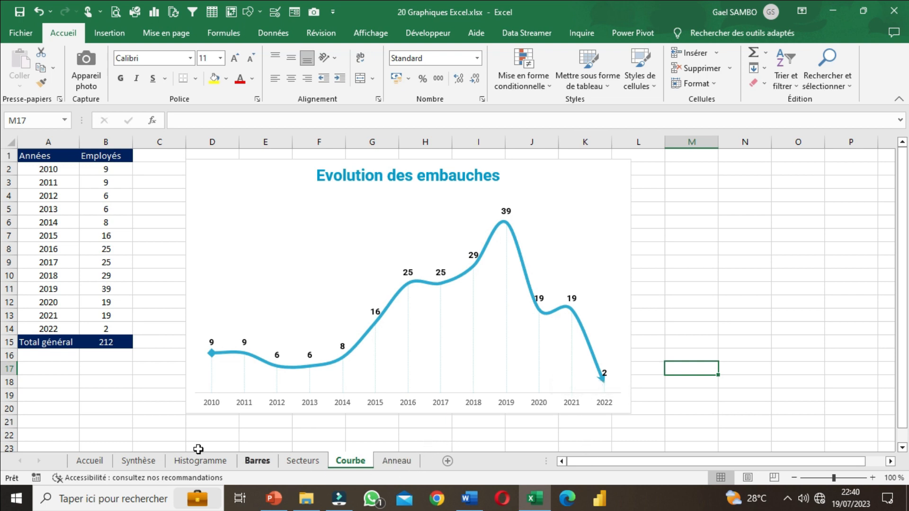
pyautogui.click(148, 462)
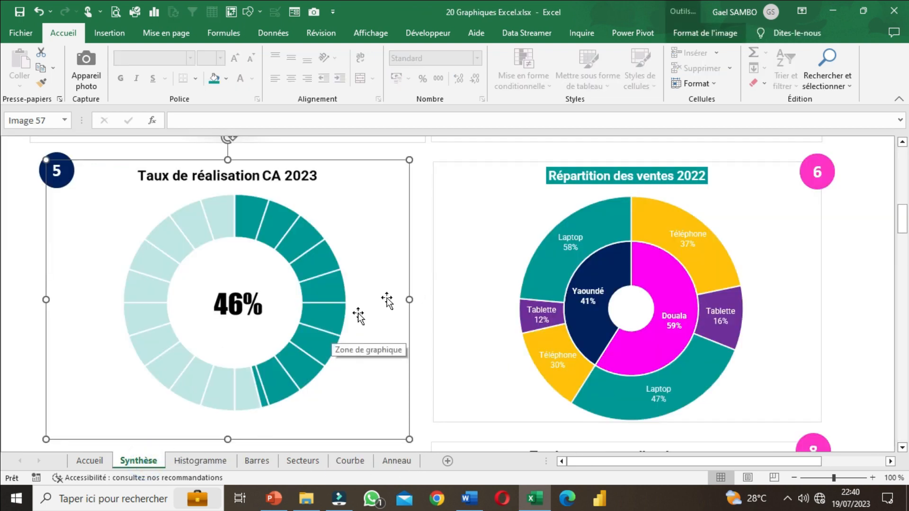
pyautogui.click(408, 265)
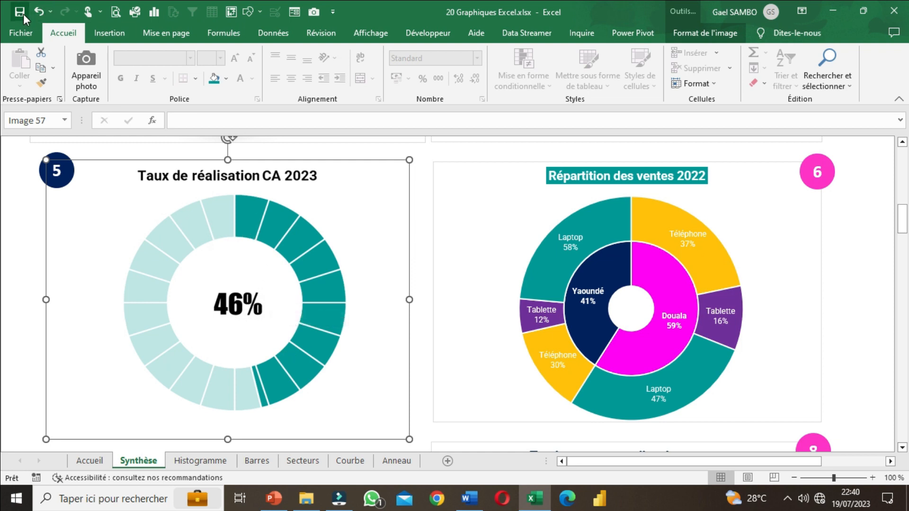
# Step: Examine the planned and achieved revenue table and the Taux réalisation CA indicator row on the Anneau sheet
pyautogui.click(396, 456)
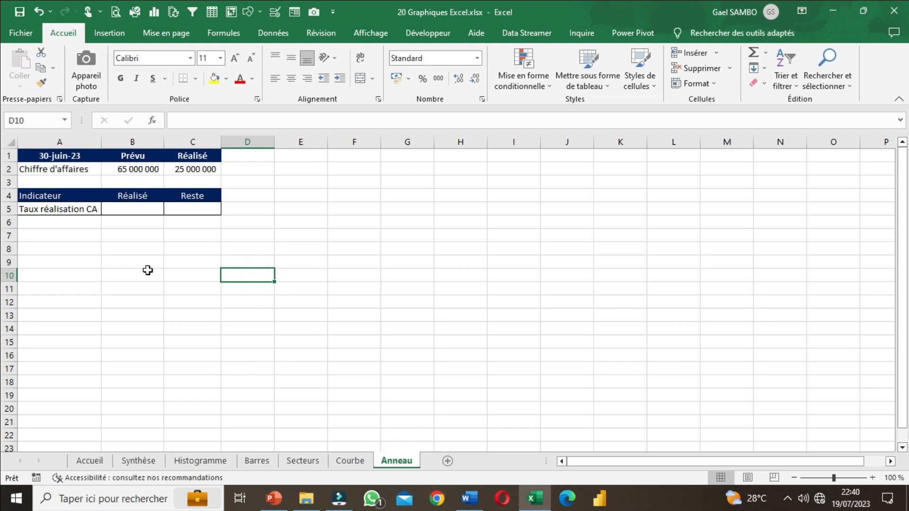
pyautogui.moveTo(38, 158); pyautogui.dragTo(166, 189)
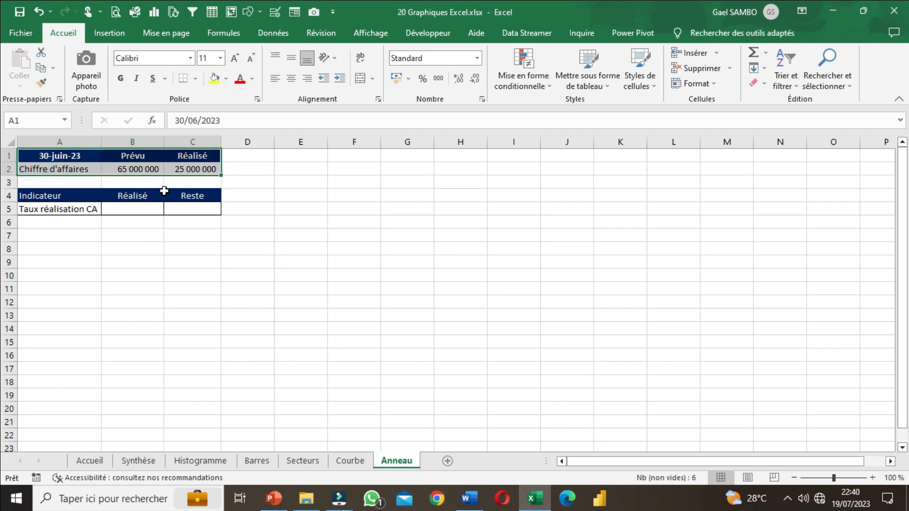
pyautogui.click(131, 193)
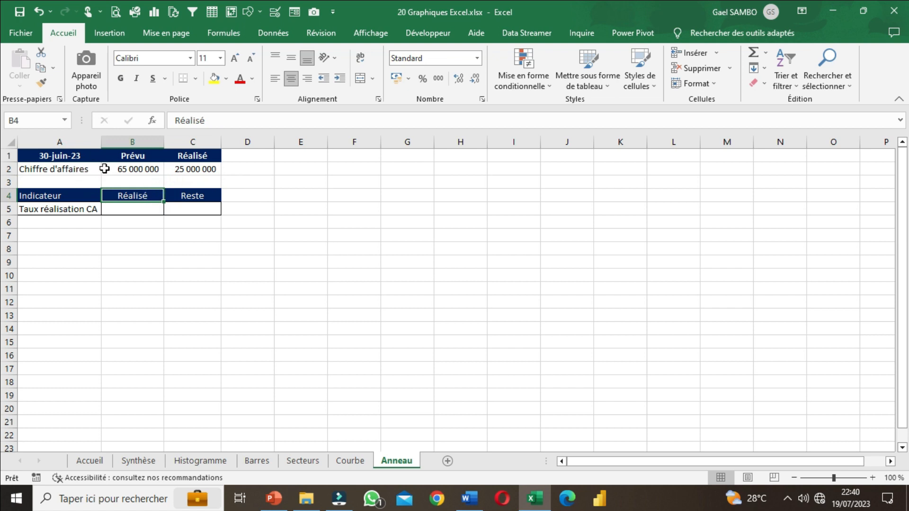
pyautogui.moveTo(59, 158); pyautogui.dragTo(208, 166)
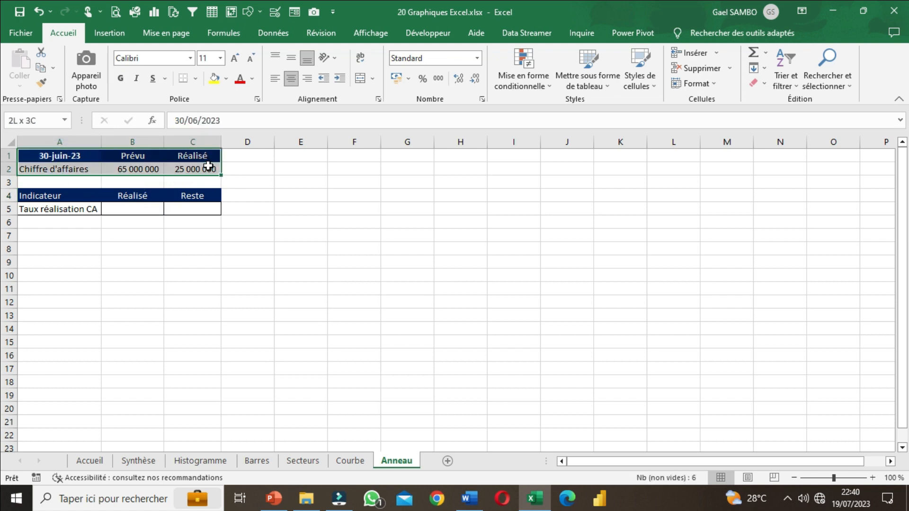
pyautogui.click(75, 170)
pyautogui.click(68, 153)
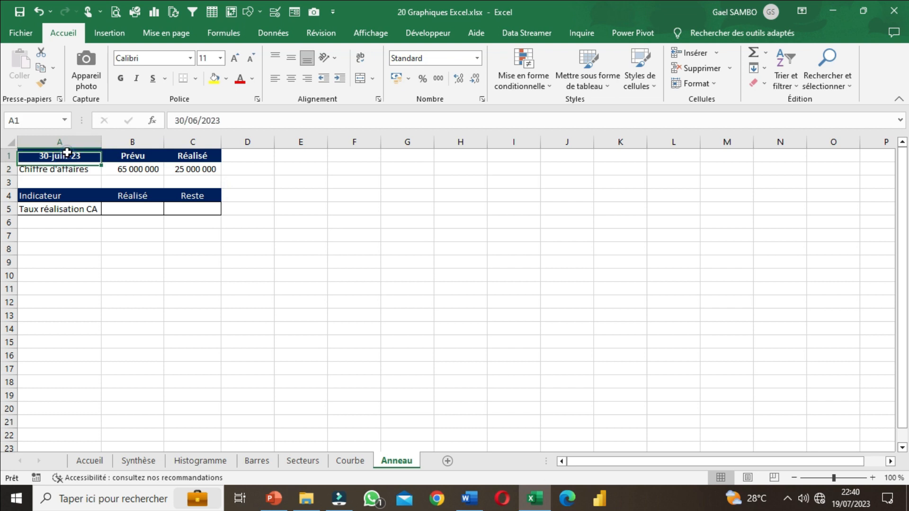
pyautogui.click(143, 157)
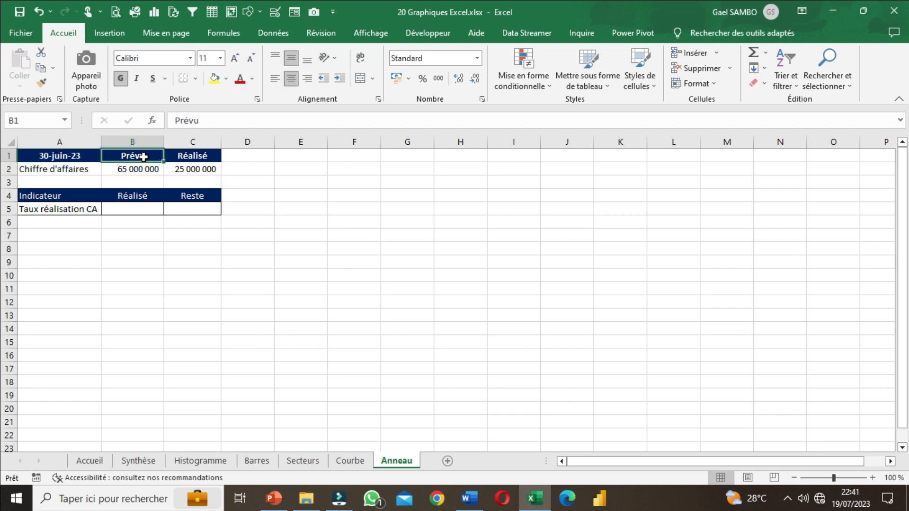
pyautogui.moveTo(143, 157); pyautogui.dragTo(148, 171)
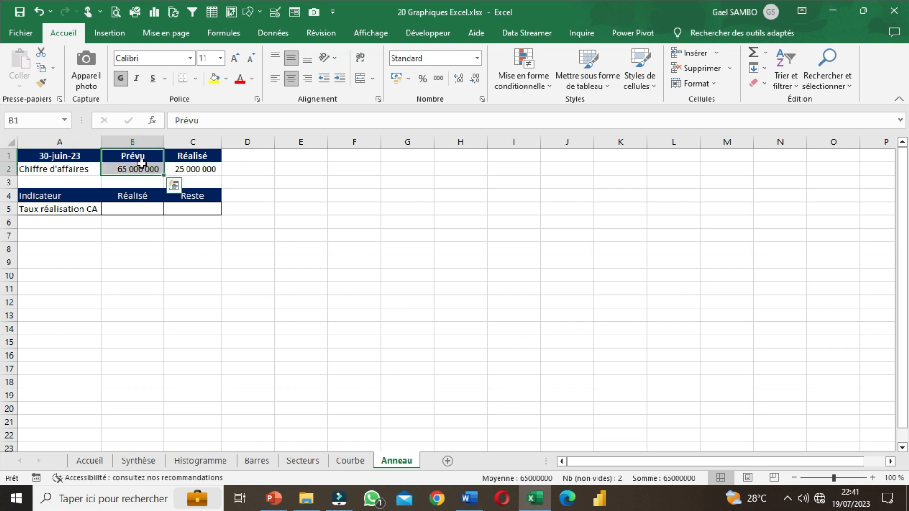
pyautogui.click(152, 158)
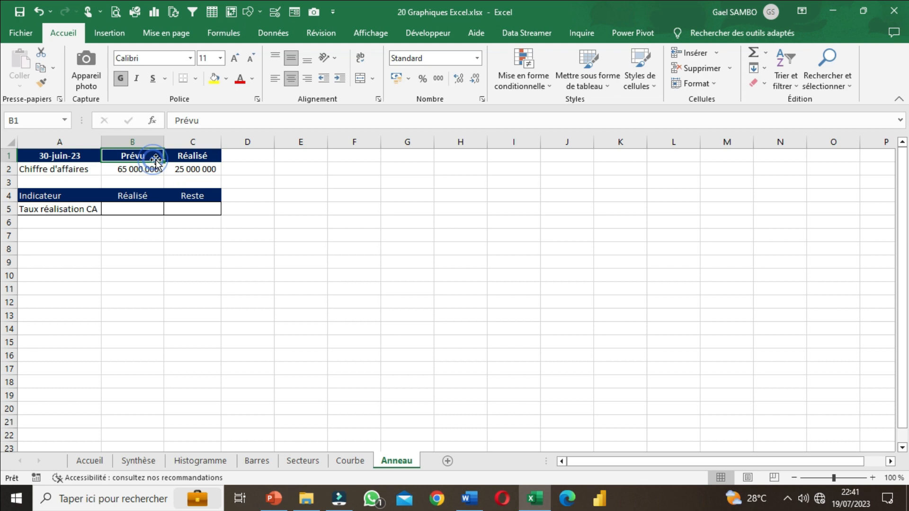
pyautogui.click(196, 154)
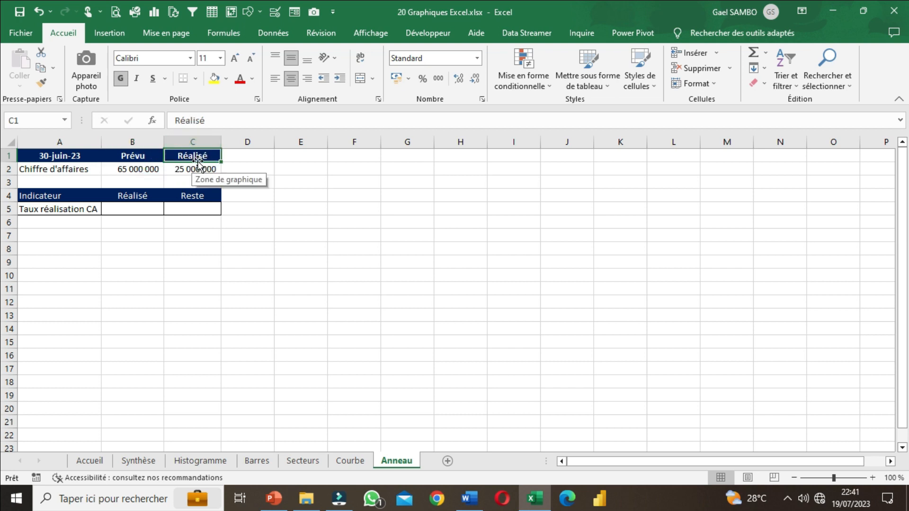
pyautogui.click(74, 142)
pyautogui.click(60, 155)
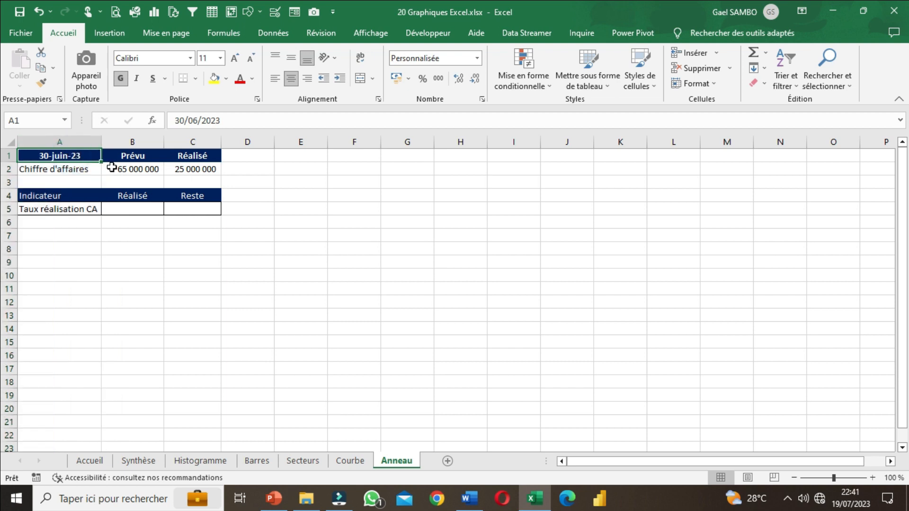
pyautogui.click(141, 171)
pyautogui.click(182, 169)
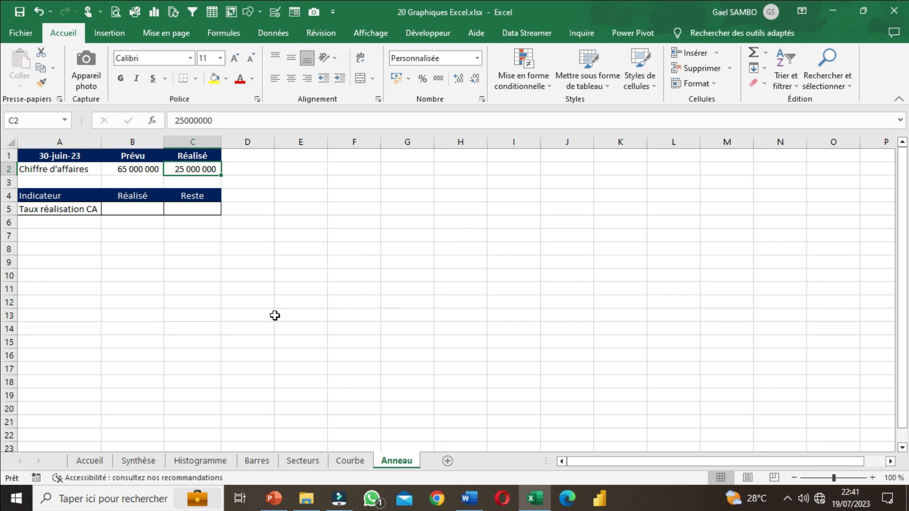
pyautogui.click(228, 276)
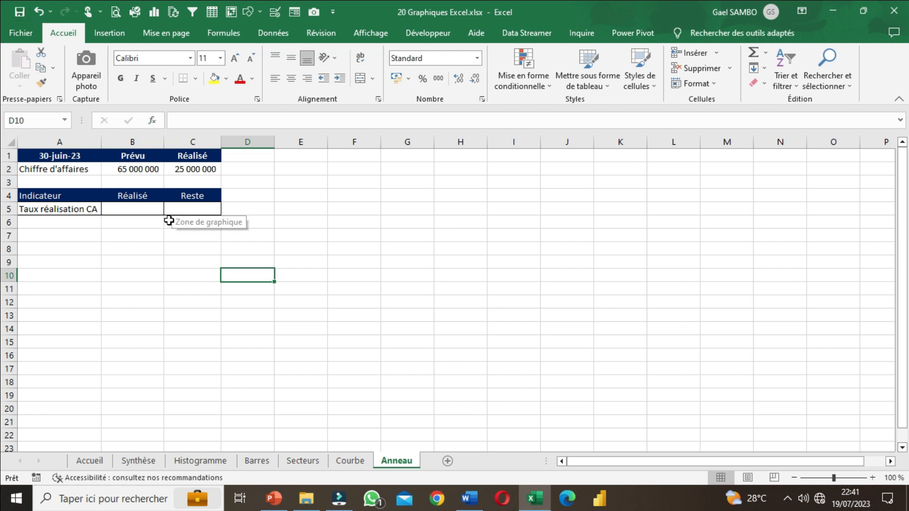
pyautogui.click(143, 253)
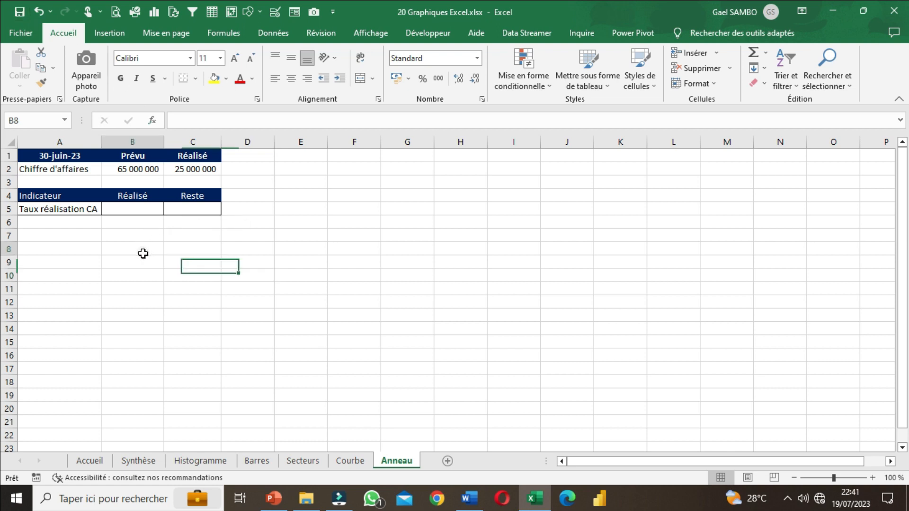
pyautogui.click(76, 208)
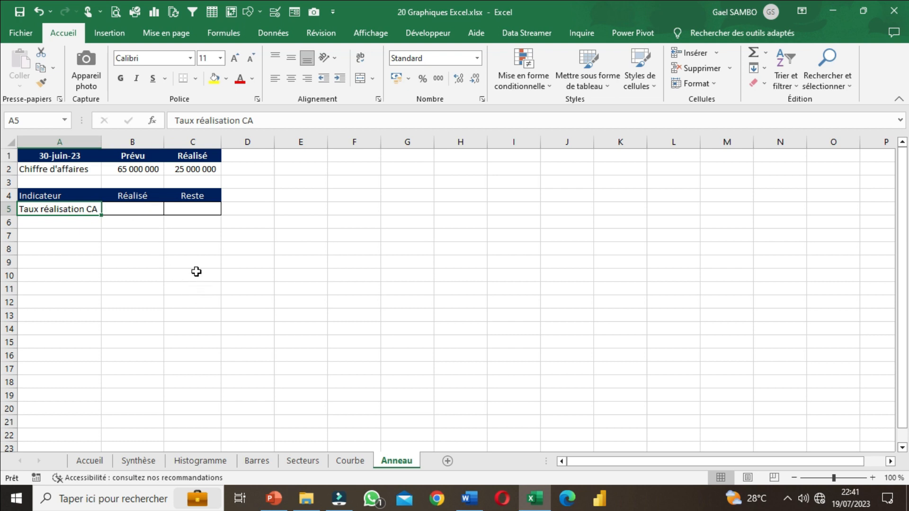
# Step: Calculate the revenue achievement rate in B5 with the formula =C2/B2
pyautogui.click(123, 209)
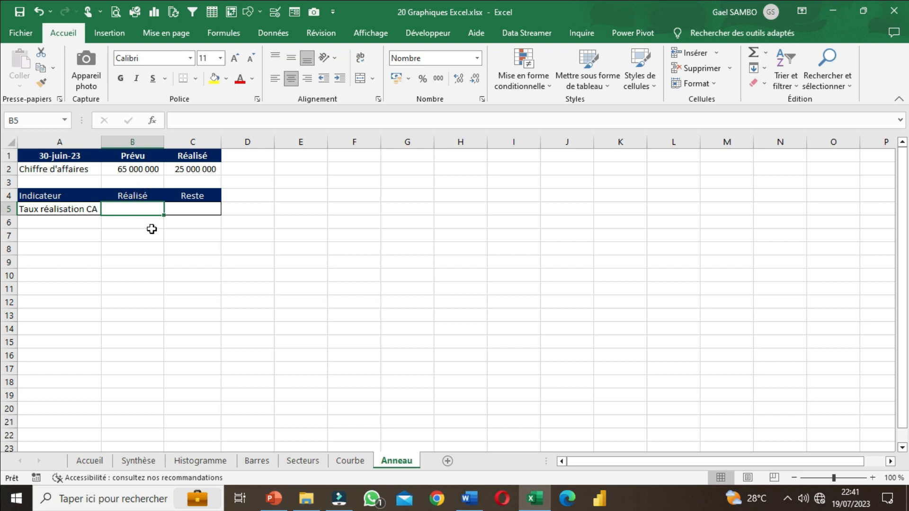
pyautogui.write('=')
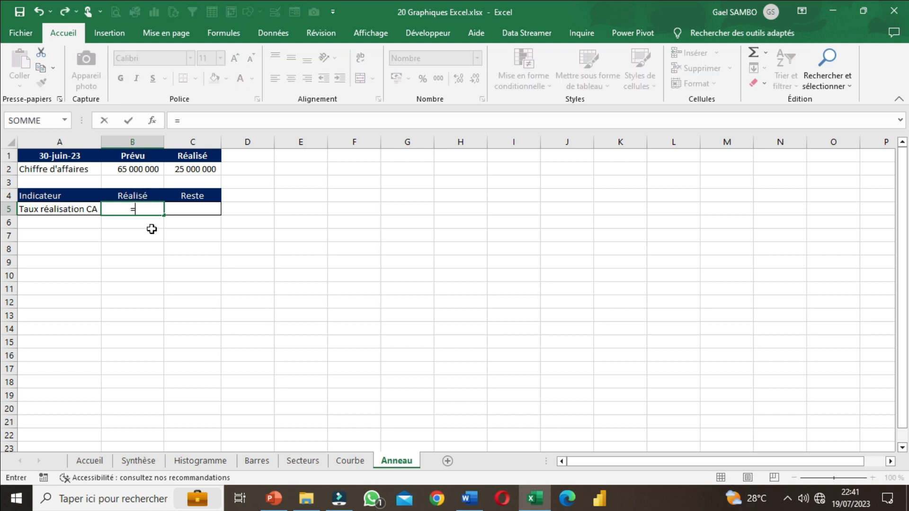
pyautogui.click(192, 171)
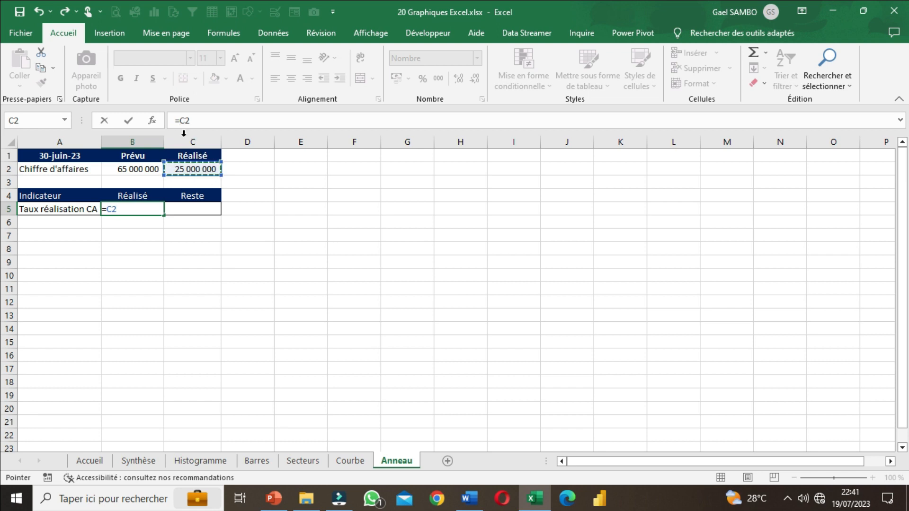
pyautogui.write('/')
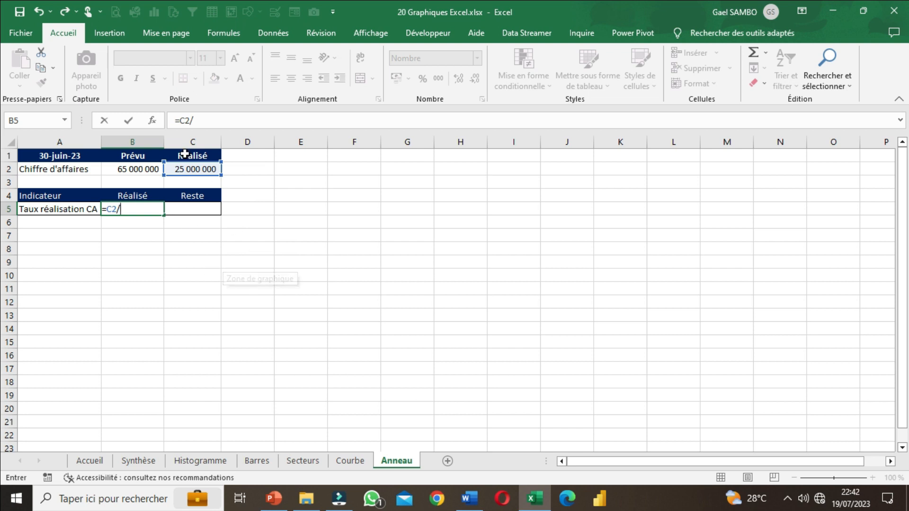
pyautogui.click(134, 168)
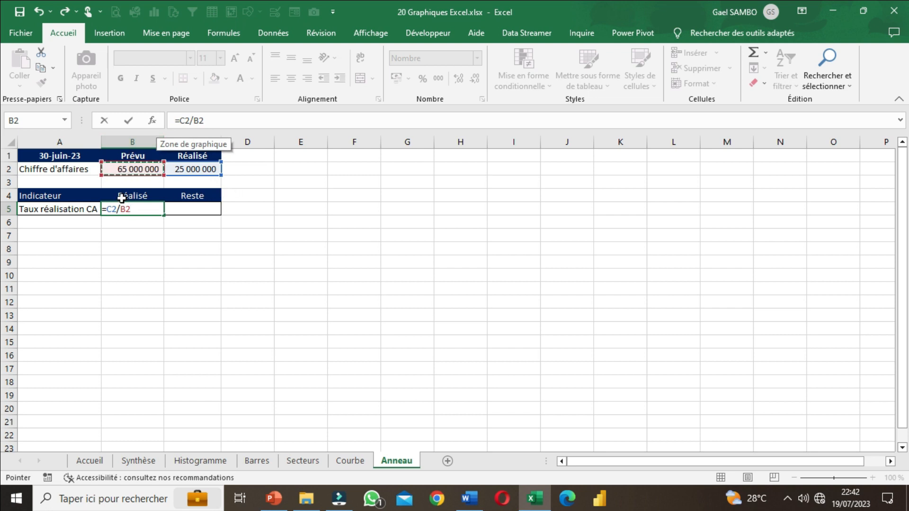
pyautogui.press('Return')
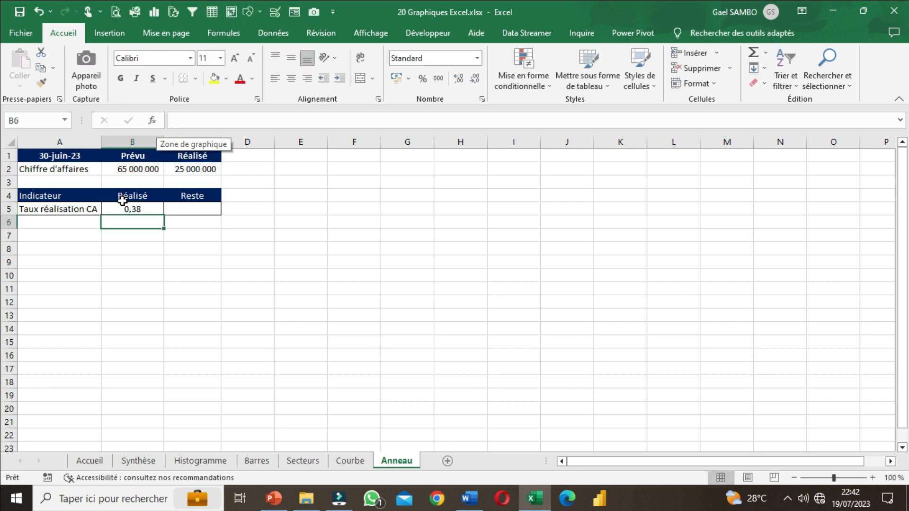
# Step: Format the Réalisé and Reste cells B5:C5 as percentages
pyautogui.click(135, 211)
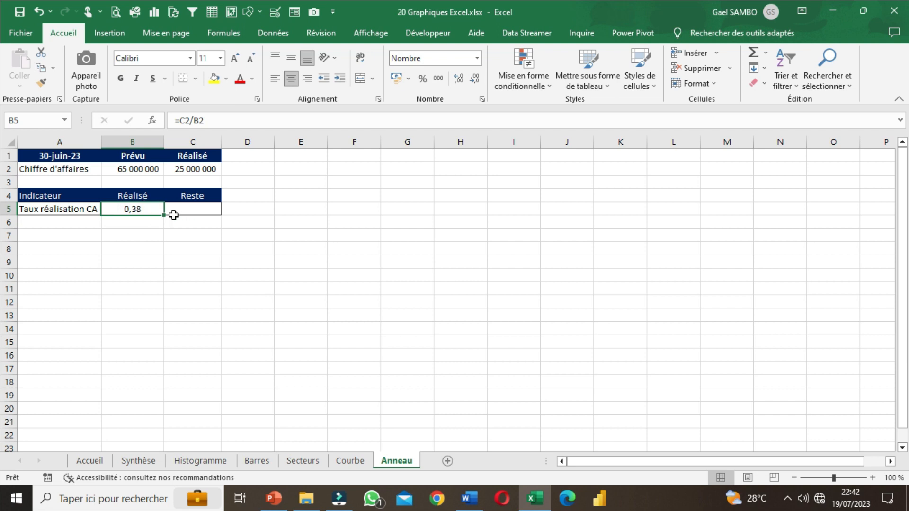
pyautogui.click(142, 236)
pyautogui.moveTo(126, 207); pyautogui.dragTo(181, 207)
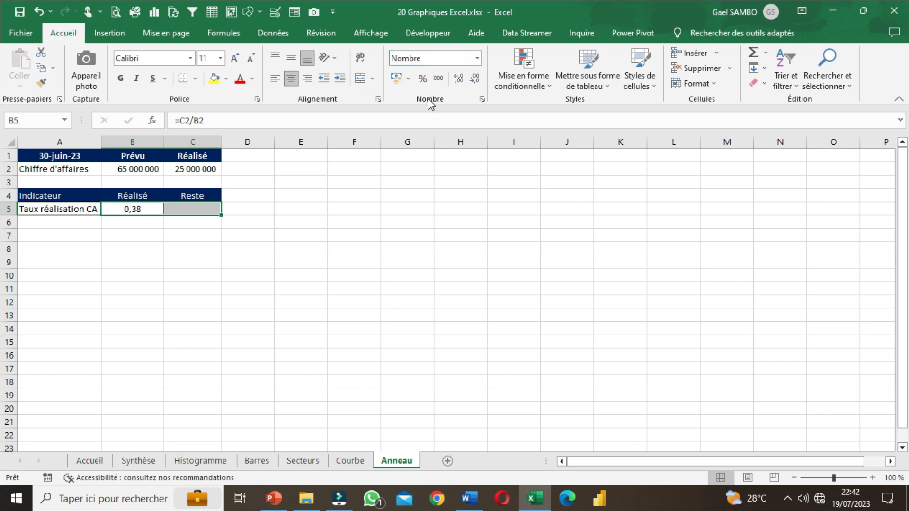
pyautogui.click(423, 81)
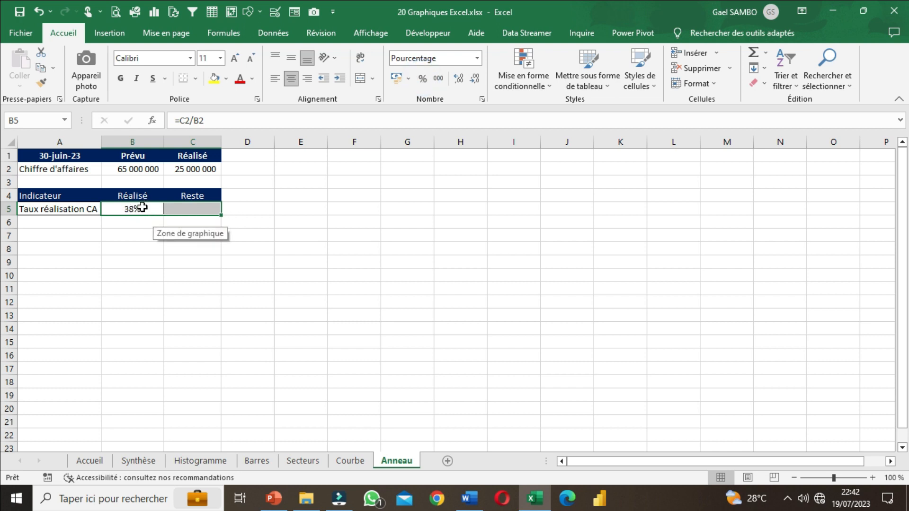
# Step: Try displaying the B5:C5 percentages with two decimal places, and restore the whole-number display
pyautogui.click(459, 79)
pyautogui.click(459, 79)
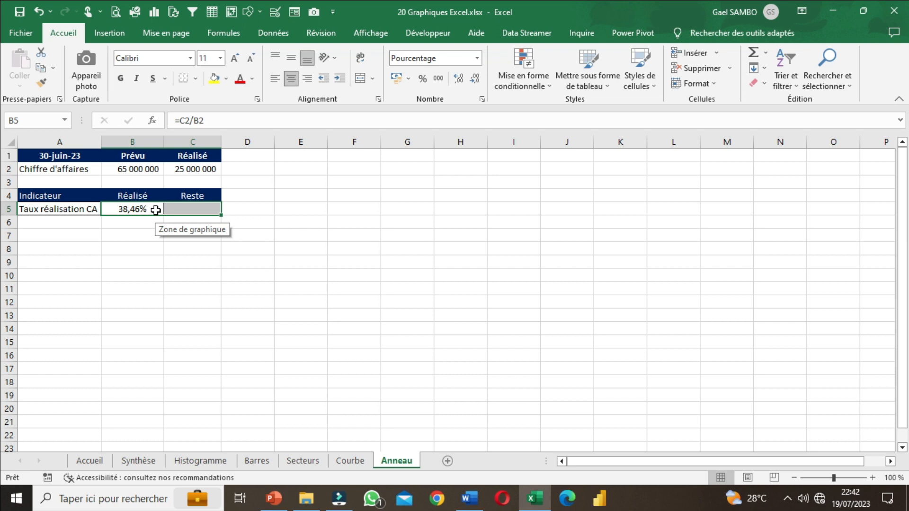
pyautogui.click(477, 83)
pyautogui.click(477, 83)
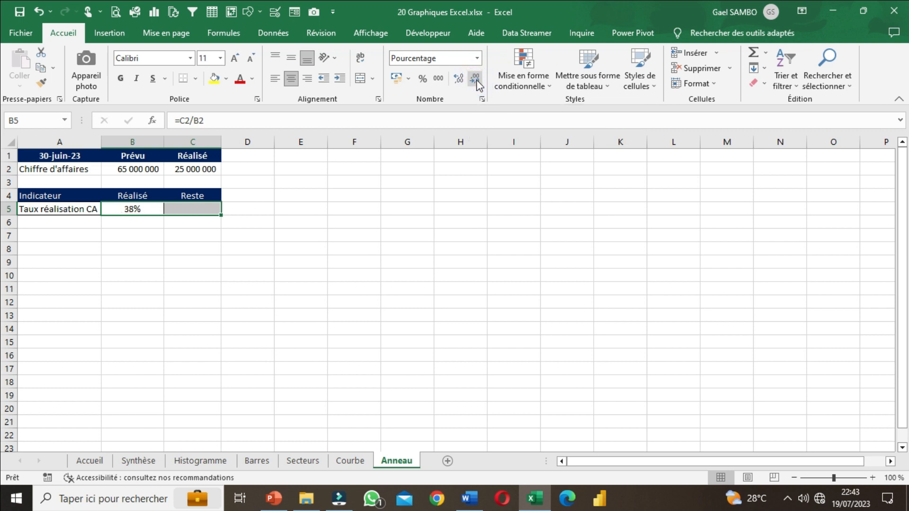
pyautogui.click(239, 243)
# Step: Check the achievement rate formula in B5 and the revenue cells C2 and B2 it refers to
pyautogui.click(187, 208)
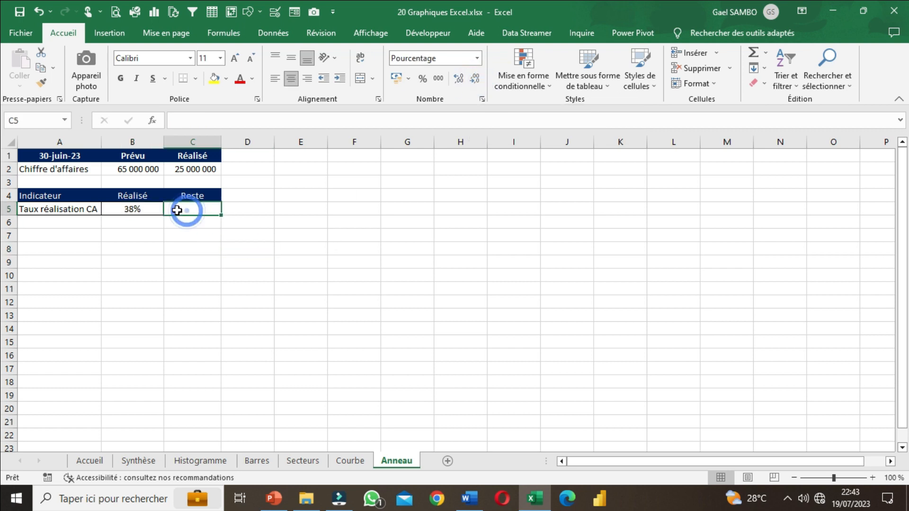
pyautogui.doubleClick(148, 211)
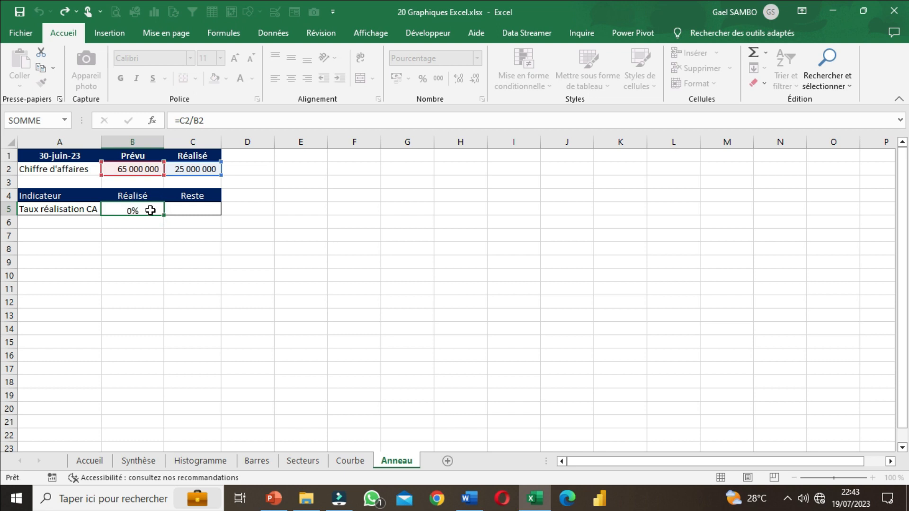
pyautogui.press('Return')
pyautogui.click(199, 164)
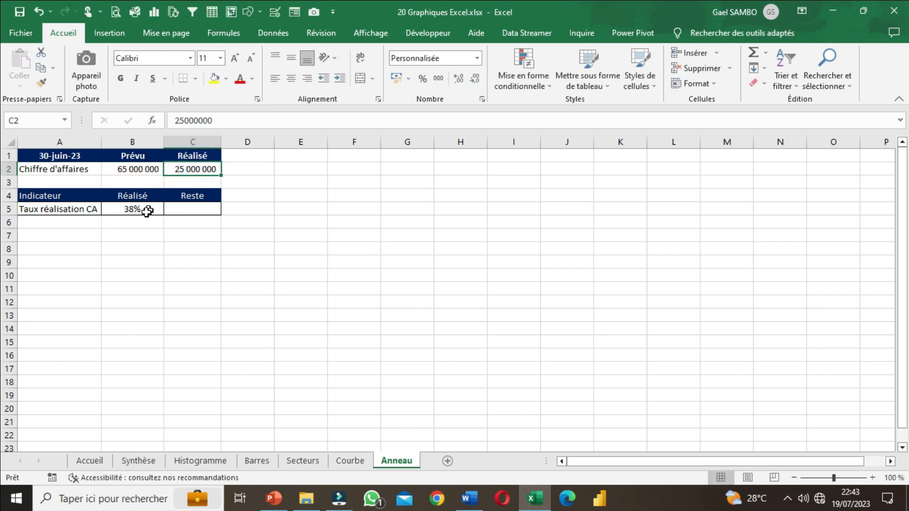
pyautogui.click(140, 169)
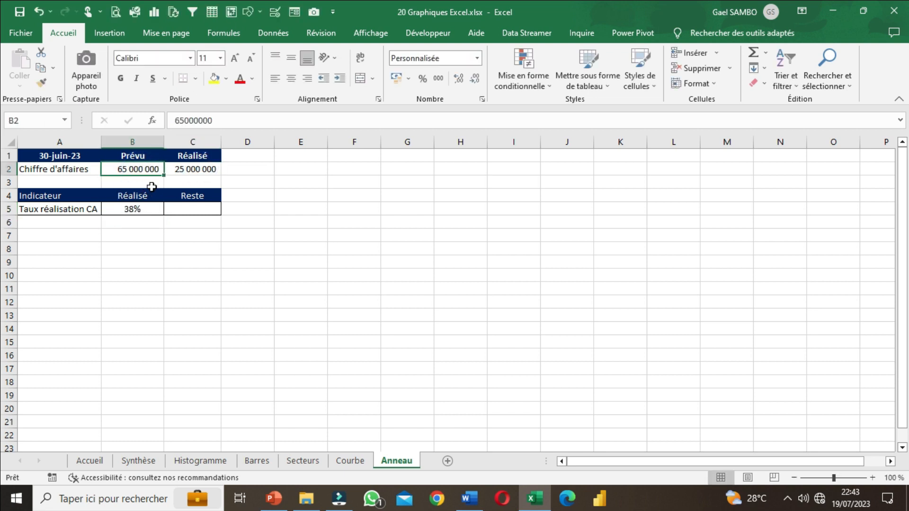
# Step: Calculate the remaining rate in the Reste cell C5 with the formula =100%-B5
pyautogui.click(189, 209)
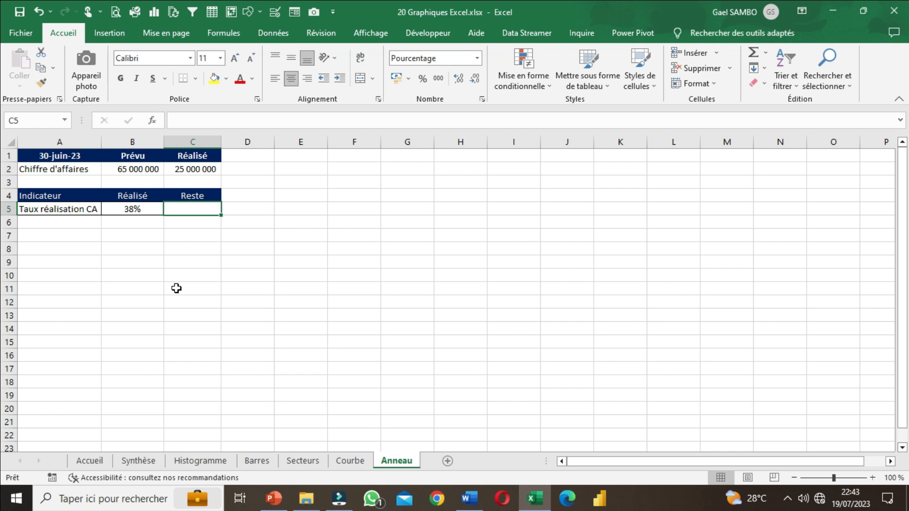
pyautogui.write('=')
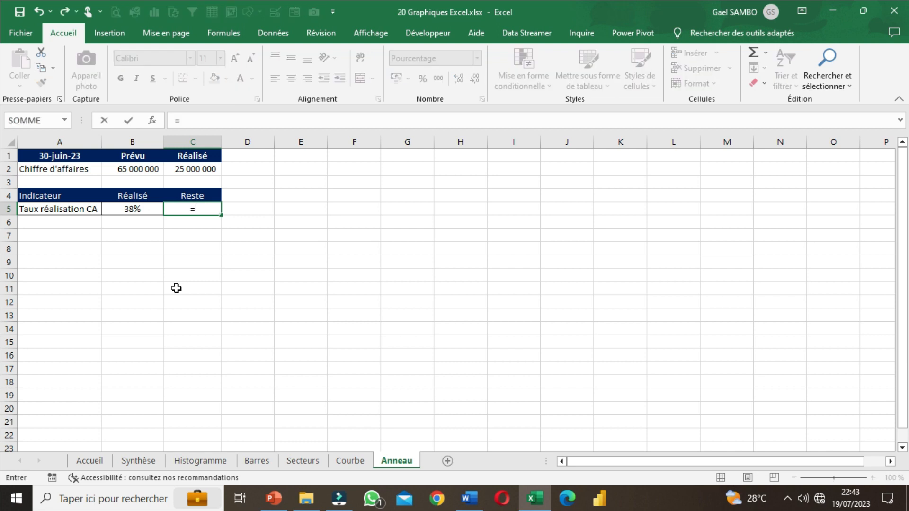
pyautogui.write('100%-')
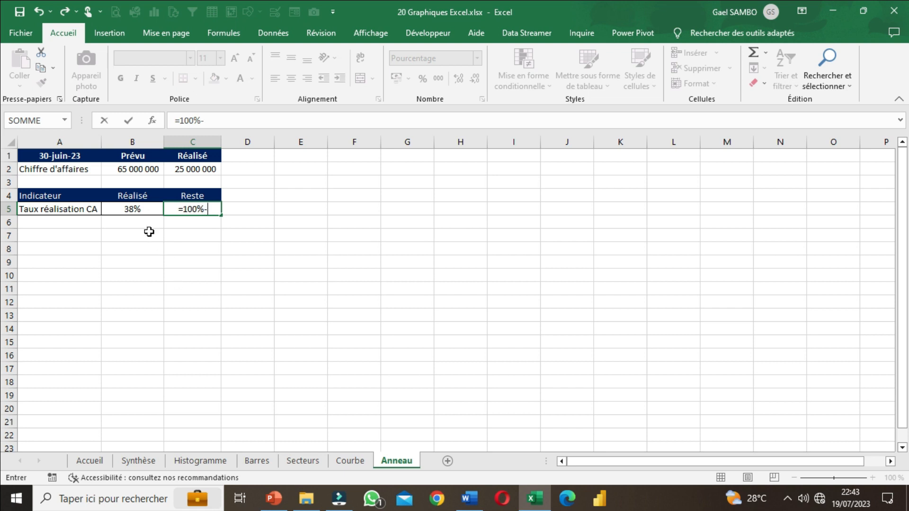
pyautogui.click(133, 211)
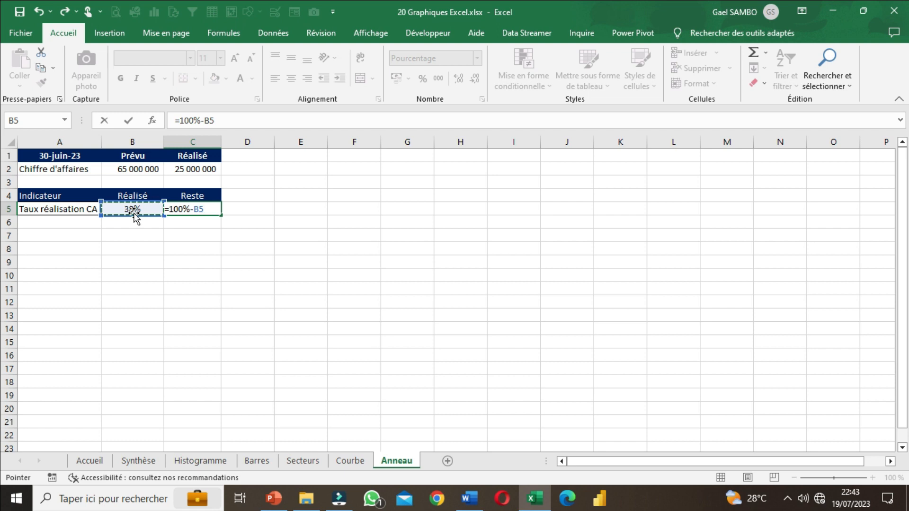
pyautogui.press('Return')
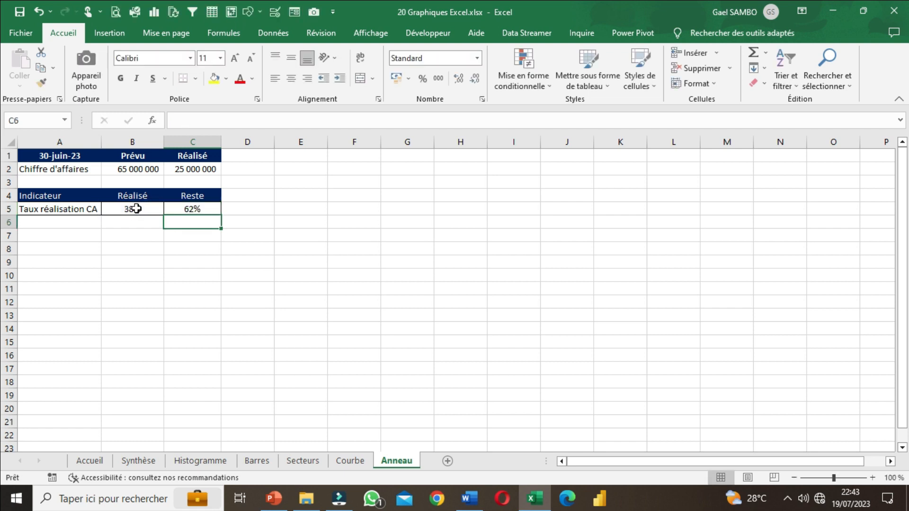
# Step: Check the Réalisé and Reste percentages in B5:C5 against each other and against the planned revenue
pyautogui.click(137, 209)
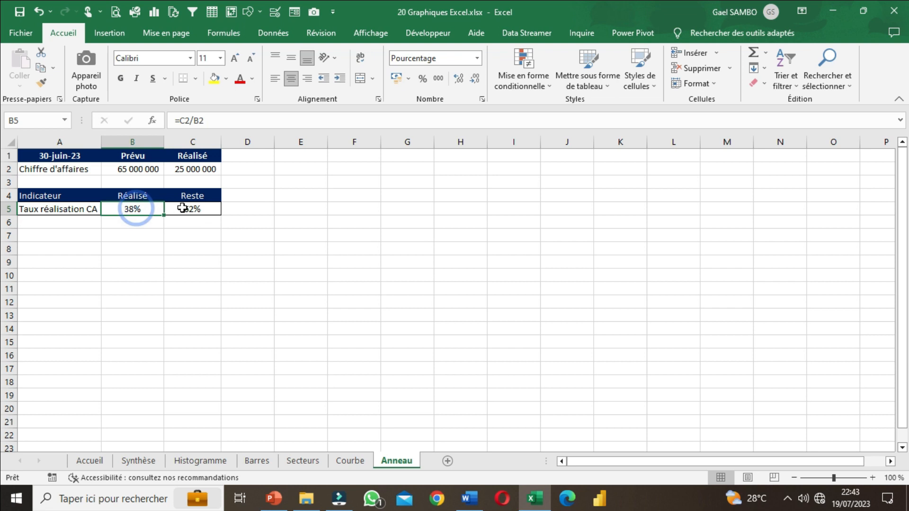
pyautogui.click(143, 168)
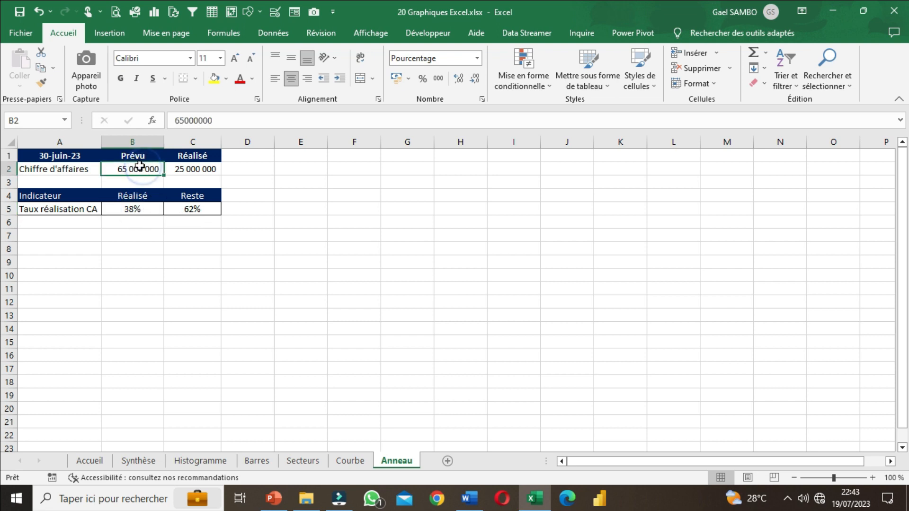
pyautogui.click(150, 209)
pyautogui.click(190, 208)
pyautogui.moveTo(133, 209); pyautogui.dragTo(189, 206)
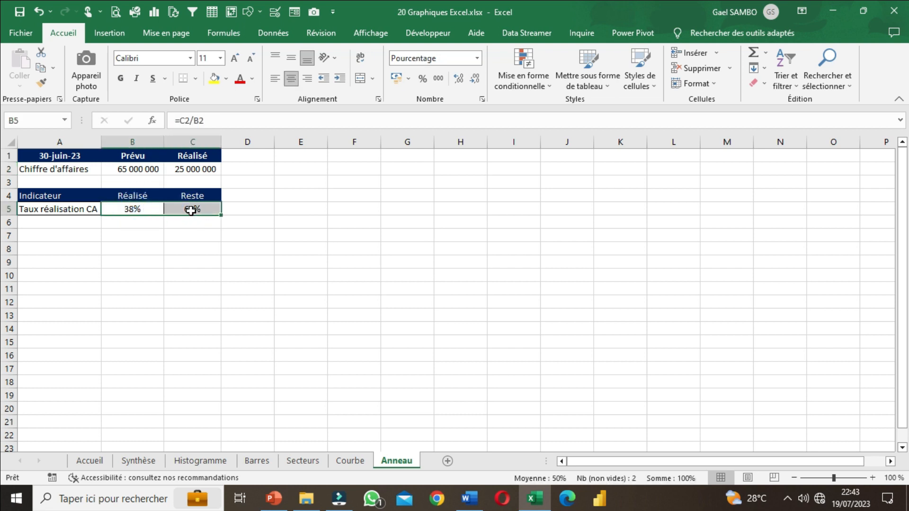
pyautogui.click(132, 210)
pyautogui.click(193, 209)
pyautogui.click(130, 209)
pyautogui.click(190, 209)
pyautogui.click(133, 206)
pyautogui.click(176, 206)
pyautogui.click(142, 208)
pyautogui.click(178, 207)
pyautogui.click(189, 272)
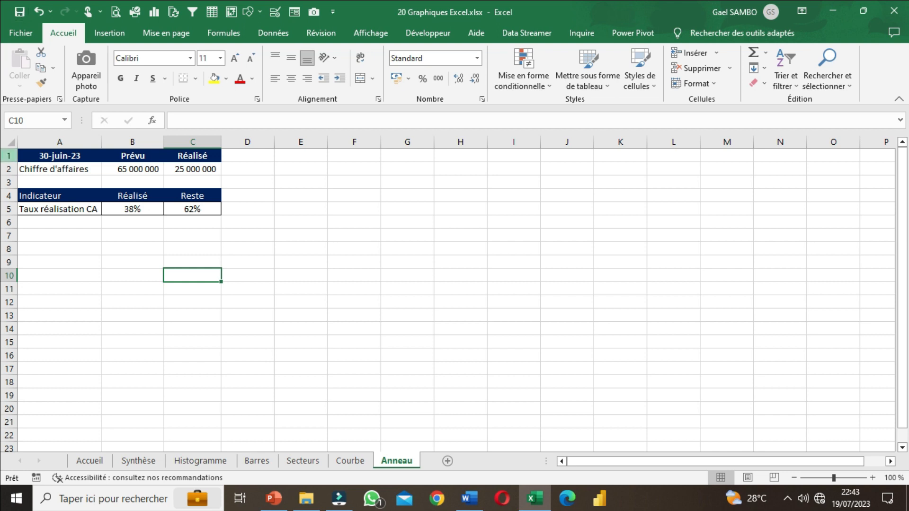
# Step: Insert an empty doughnut chart on the Anneau sheet, starting from a blank cell away from the data
pyautogui.click(382, 251)
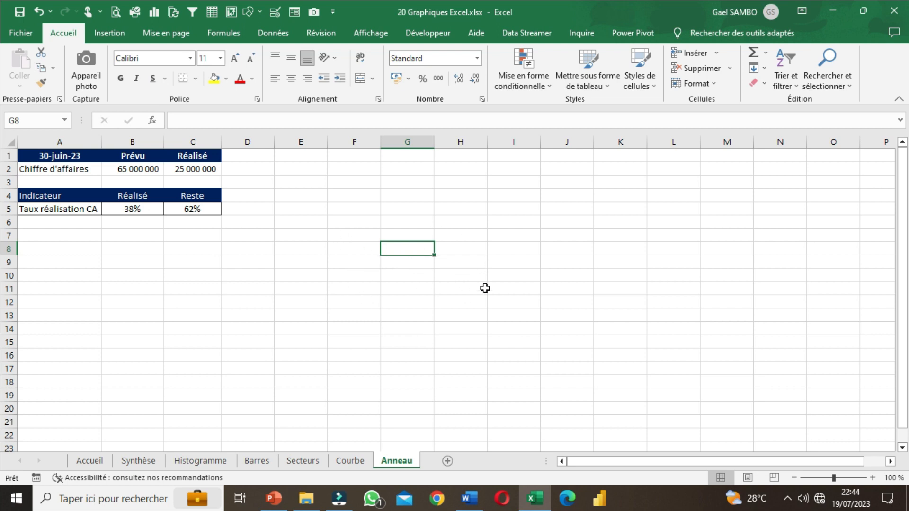
pyautogui.click(118, 40)
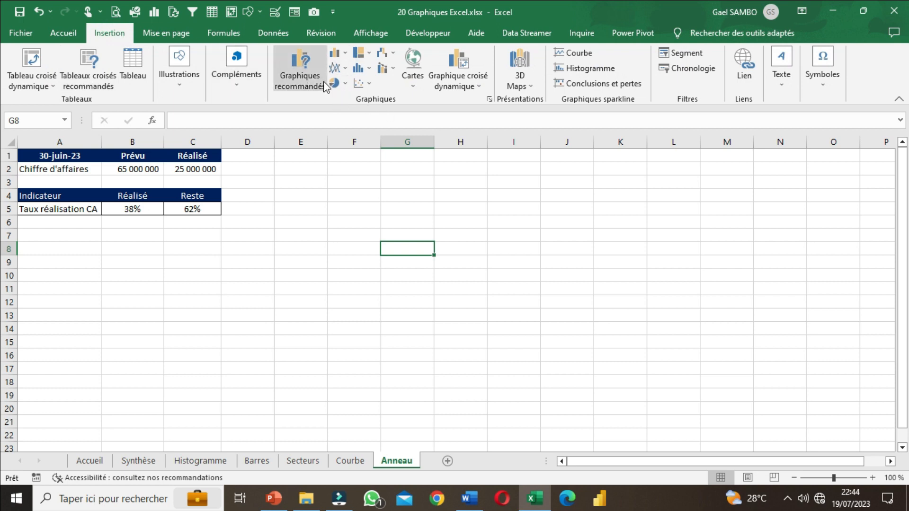
pyautogui.click(346, 83)
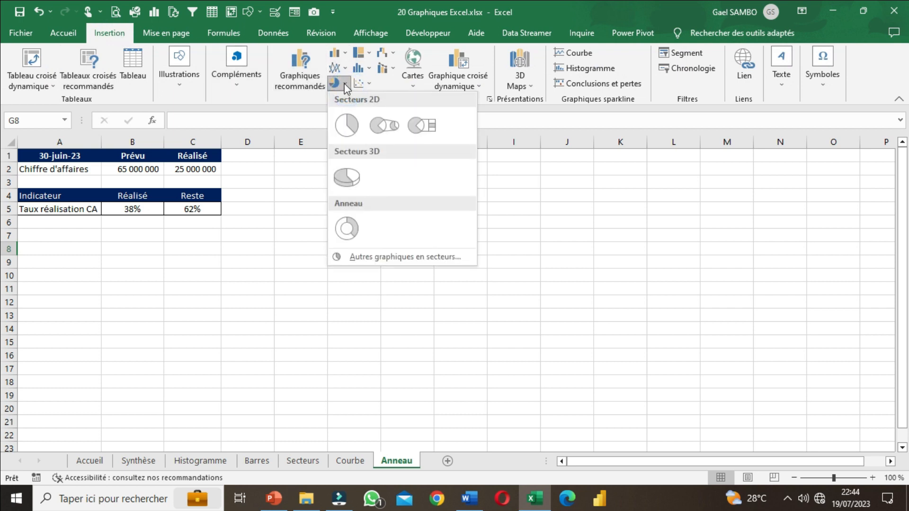
pyautogui.click(354, 229)
# Step: Resize and move the empty chart so it spans about columns F to K and rows 1 to 18
pyautogui.moveTo(615, 396); pyautogui.dragTo(596, 426)
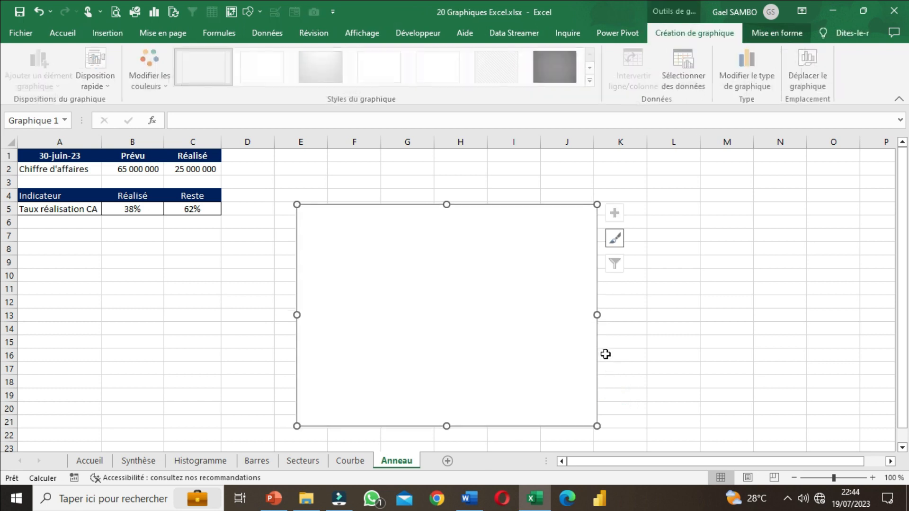
pyautogui.moveTo(599, 349); pyautogui.dragTo(632, 308)
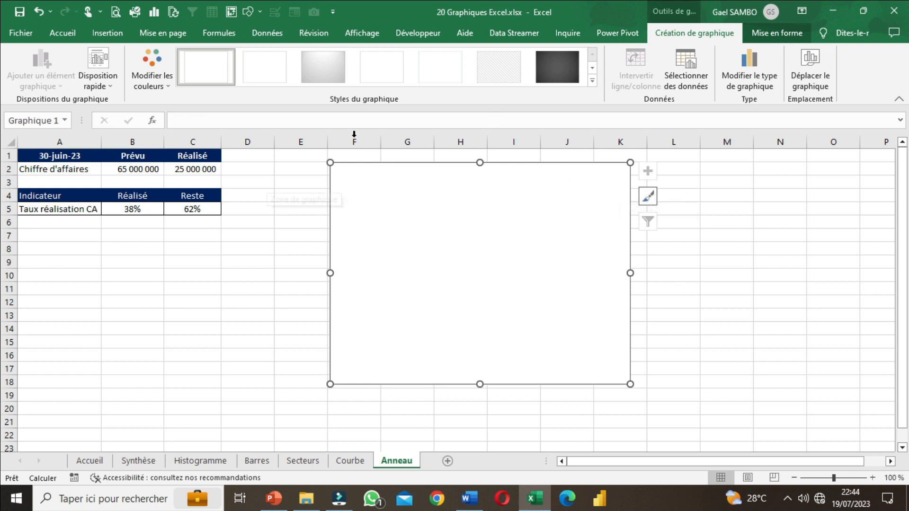
pyautogui.moveTo(330, 162); pyautogui.dragTo(329, 160)
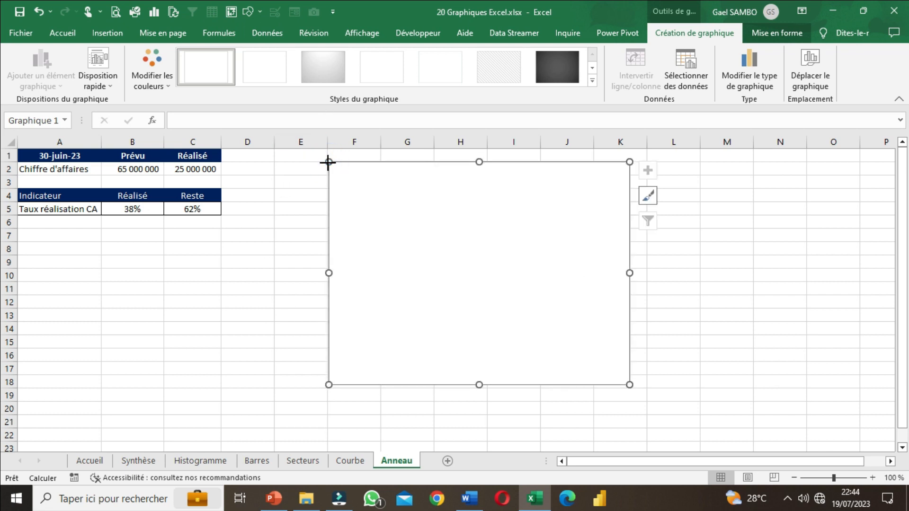
pyautogui.moveTo(328, 163); pyautogui.dragTo(330, 160)
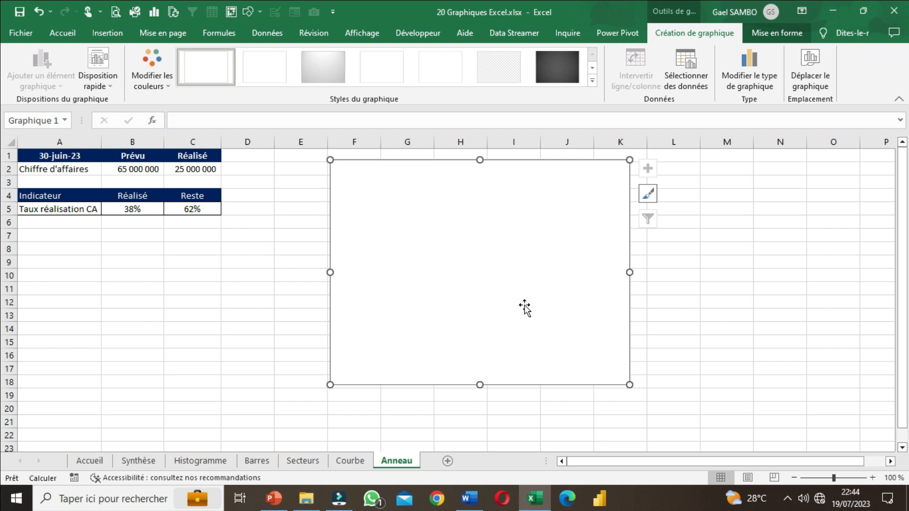
pyautogui.moveTo(329, 158); pyautogui.dragTo(326, 159)
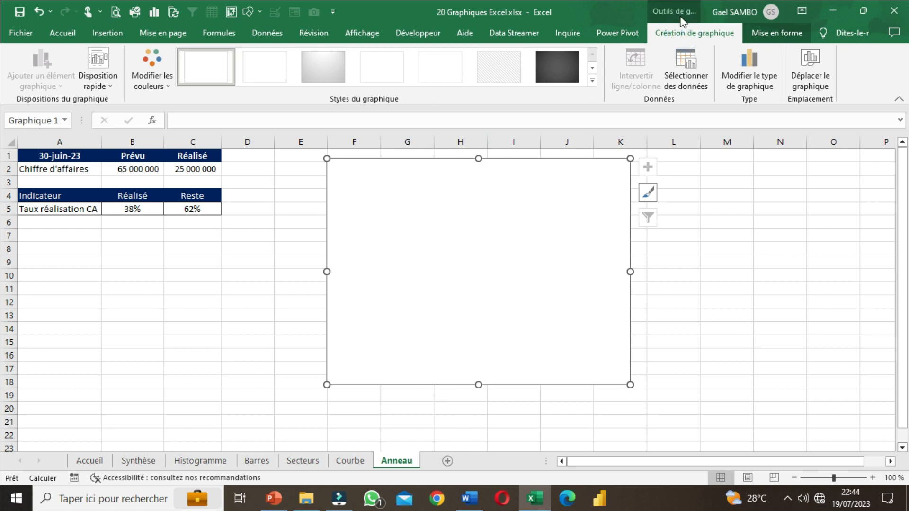
# Step: Start adding a new data series to the empty chart, keeping the series dialog clear of the source table
pyautogui.click(689, 76)
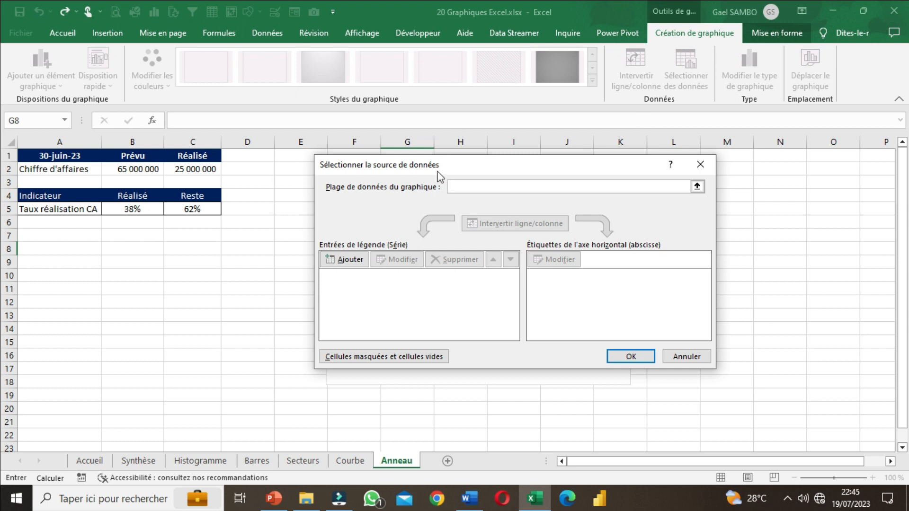
pyautogui.moveTo(412, 162); pyautogui.dragTo(425, 172)
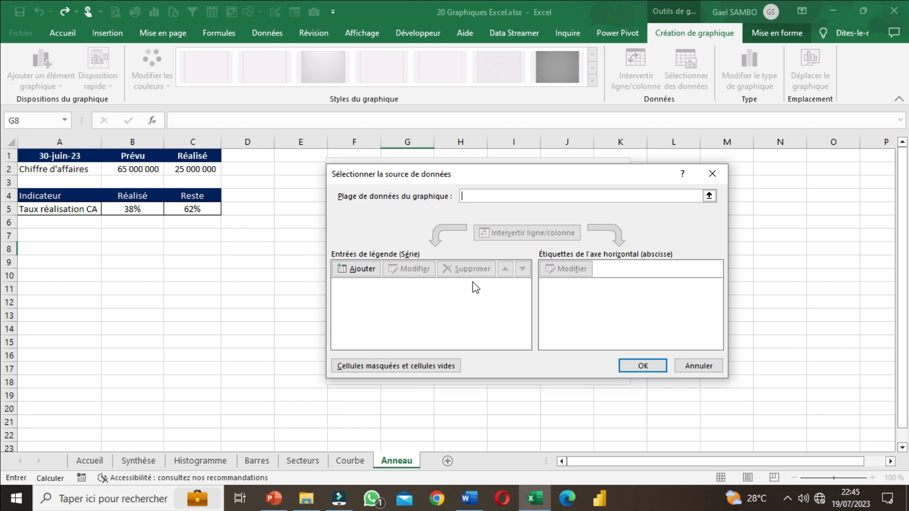
pyautogui.moveTo(397, 175); pyautogui.dragTo(523, 164)
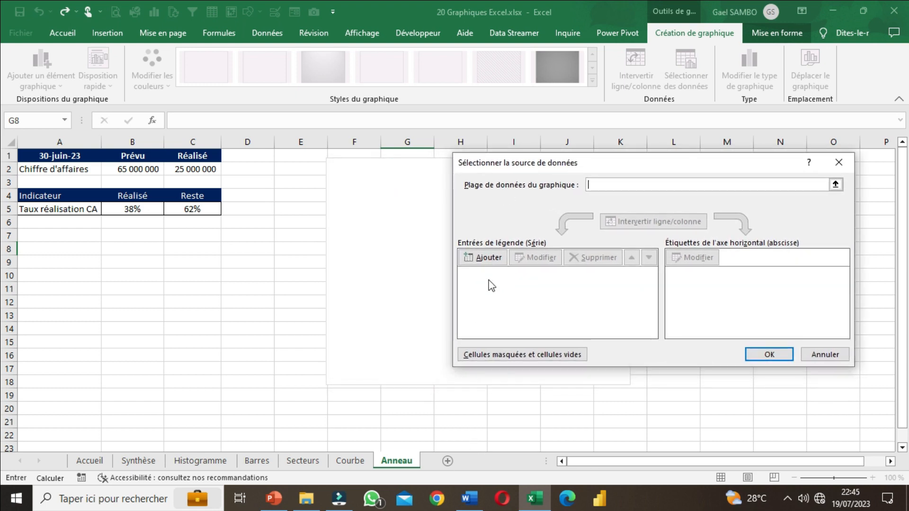
pyautogui.click(487, 258)
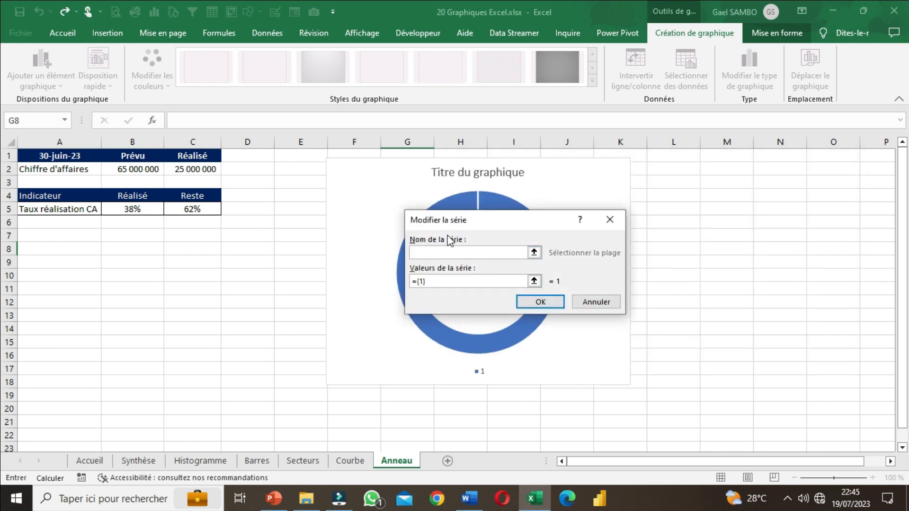
pyautogui.moveTo(447, 222); pyautogui.dragTo(616, 243)
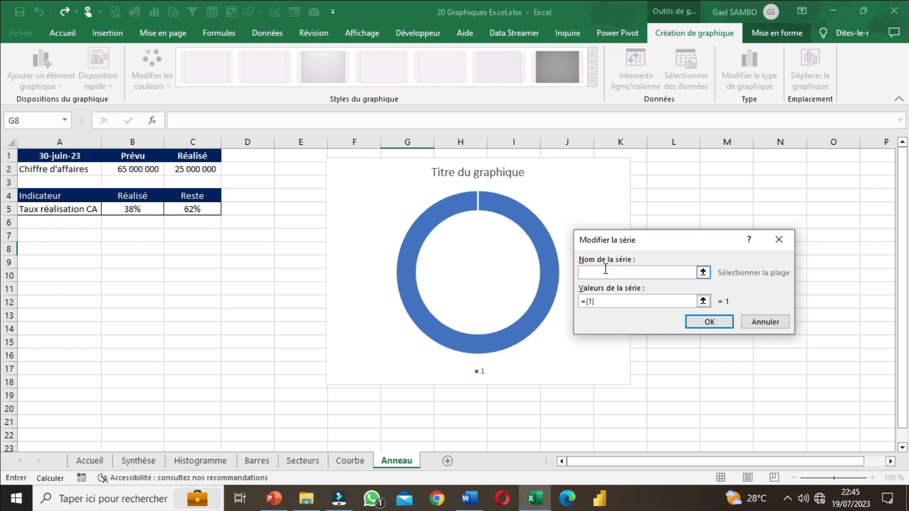
pyautogui.moveTo(624, 240); pyautogui.dragTo(601, 208)
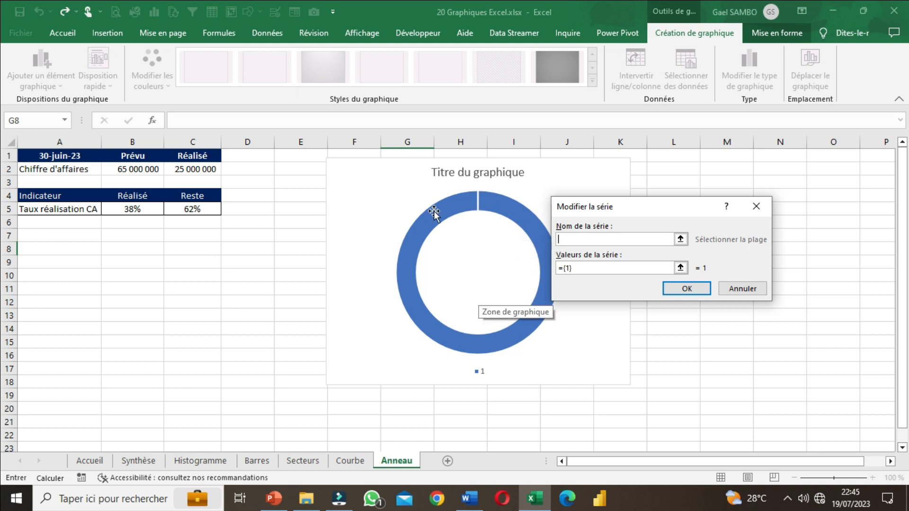
# Step: Set the unnamed series' values to fifteen comma-separated 1s and apply the data source to the chart
pyautogui.click(588, 237)
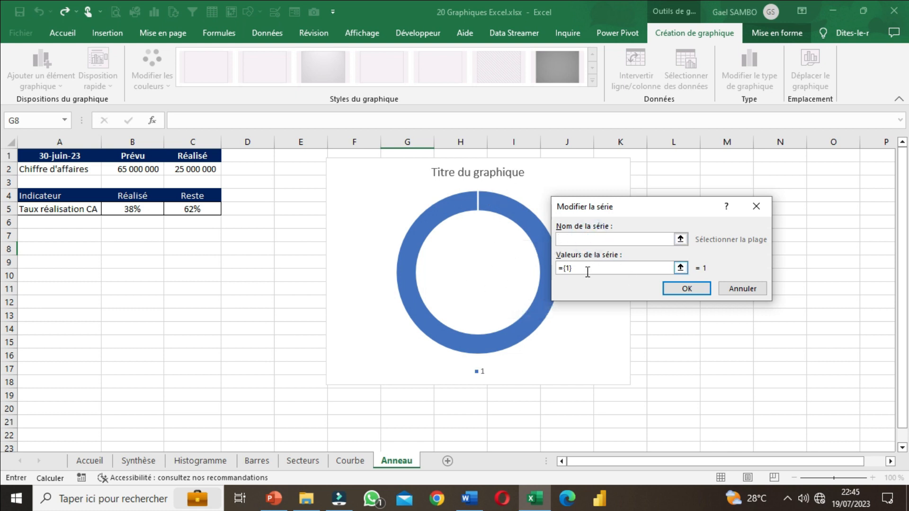
pyautogui.click(587, 268)
pyautogui.write('1')
pyautogui.moveTo(596, 268); pyautogui.dragTo(553, 267)
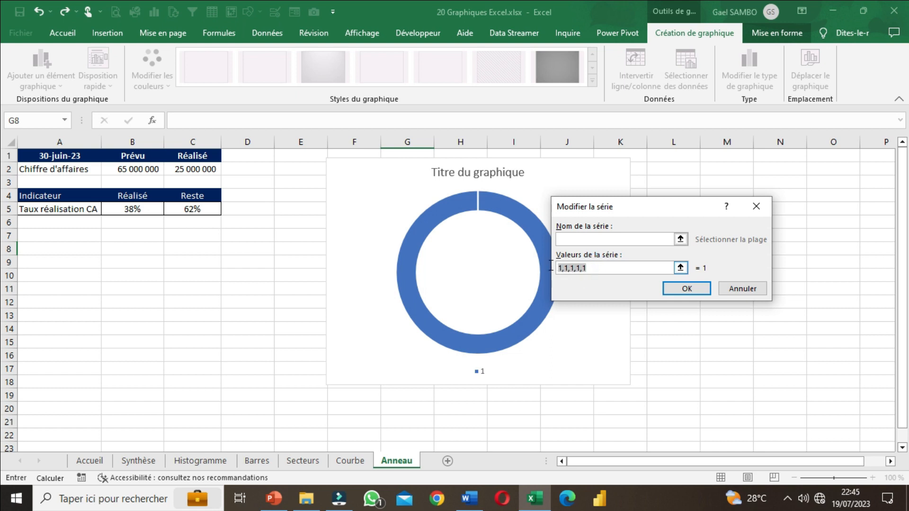
pyautogui.click(599, 267)
pyautogui.write('1,1,1,1,1')
pyautogui.moveTo(560, 268); pyautogui.dragTo(658, 274)
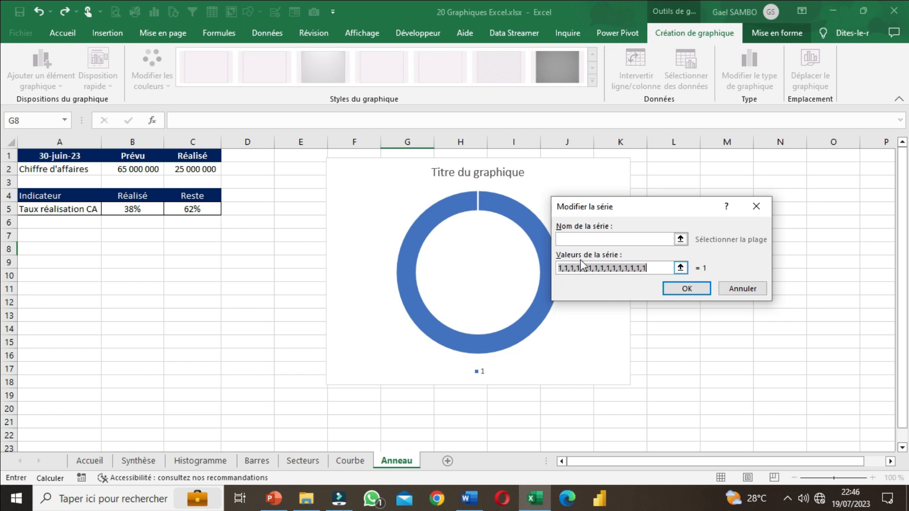
pyautogui.click(646, 269)
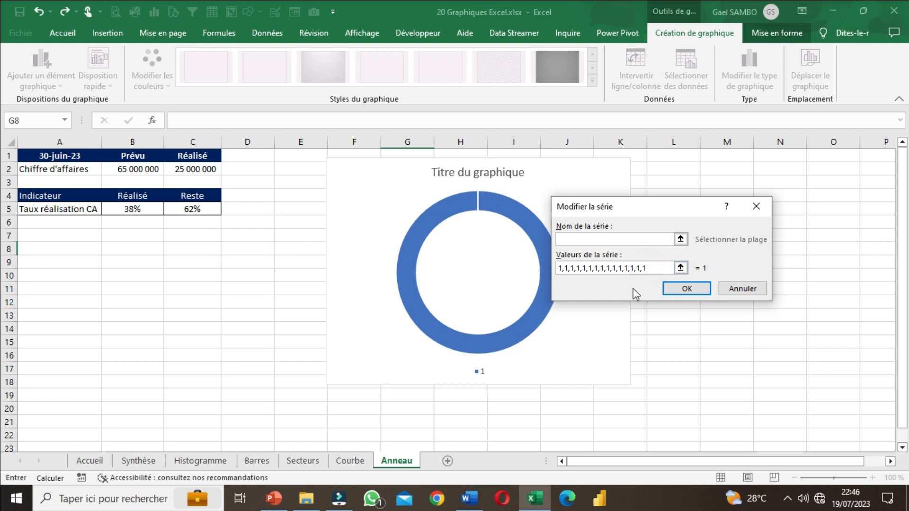
pyautogui.click(688, 288)
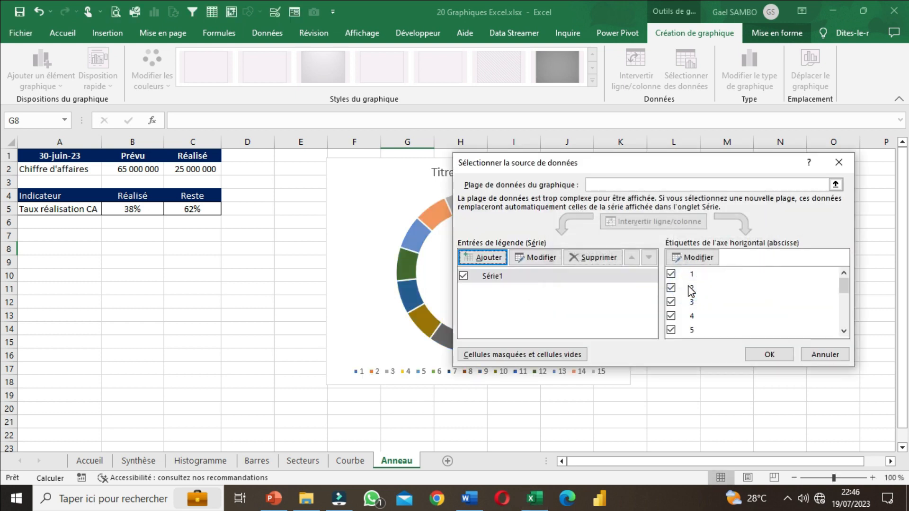
pyautogui.click(772, 355)
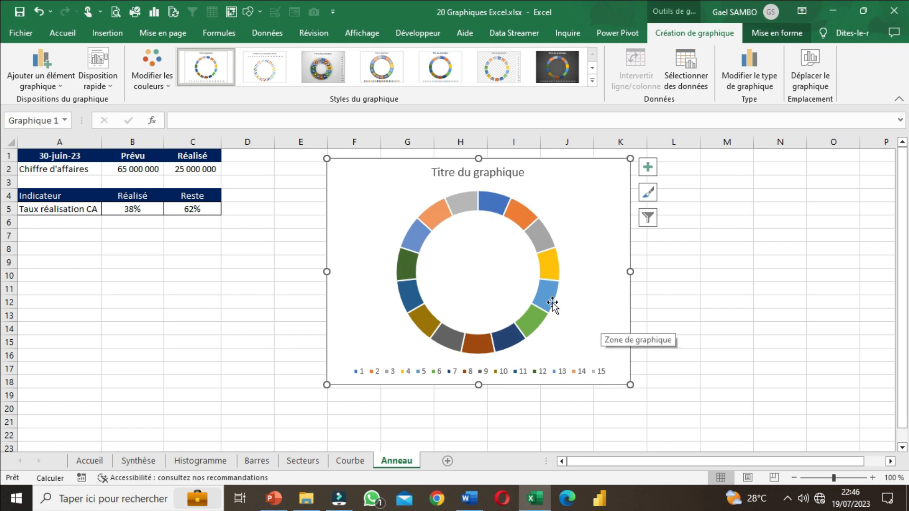
# Step: Delete the chart's legend and set the series' ring thickness (Épaisseur de l'anneau) to 52 %
pyautogui.click(549, 374)
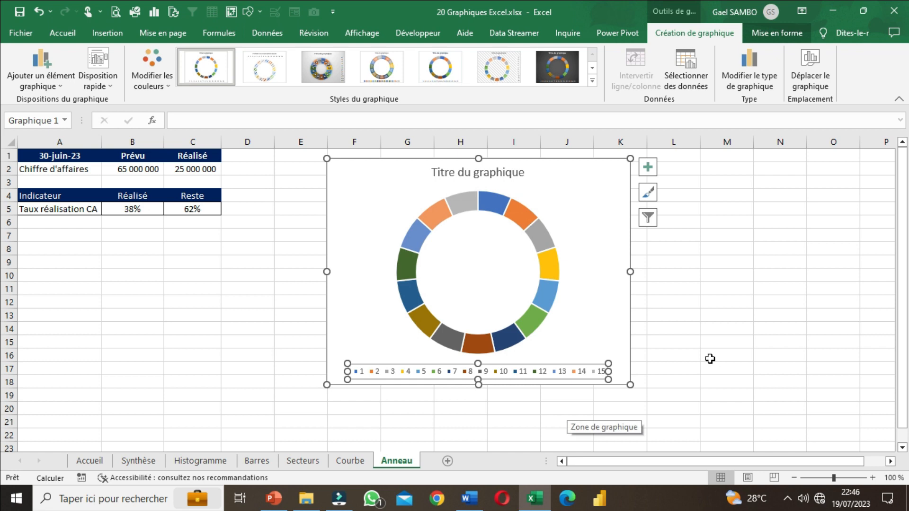
pyautogui.press('Delete')
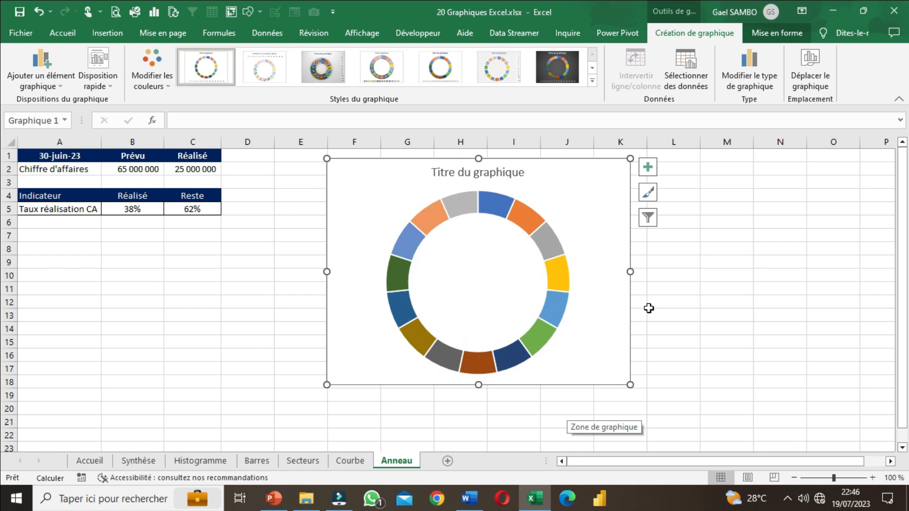
pyautogui.click(430, 228)
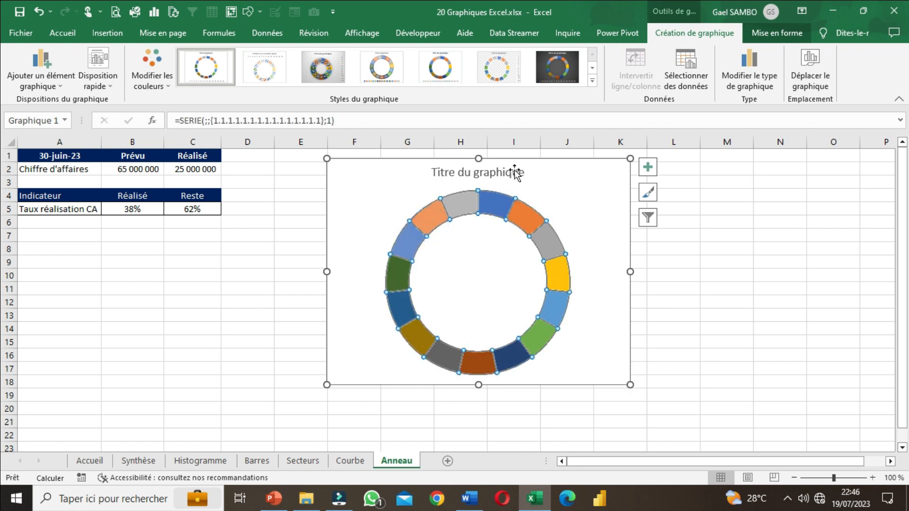
pyautogui.rightClick(425, 221)
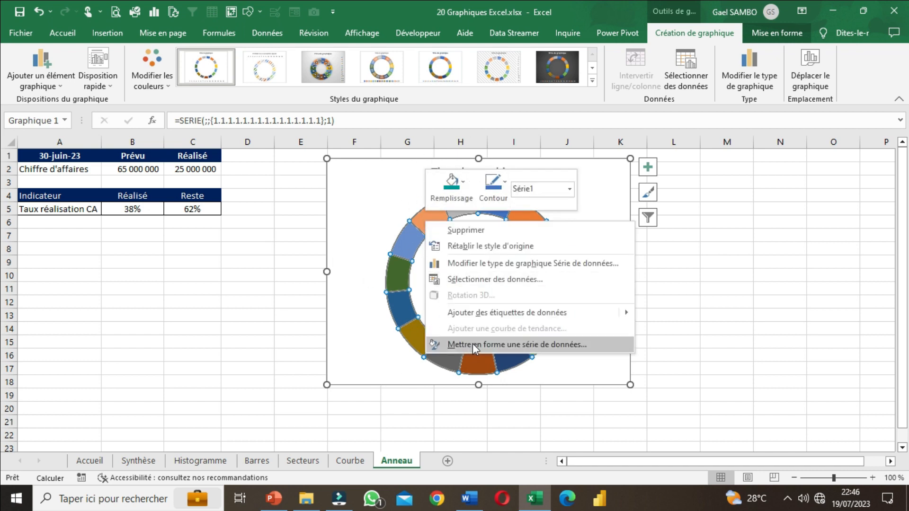
pyautogui.click(488, 345)
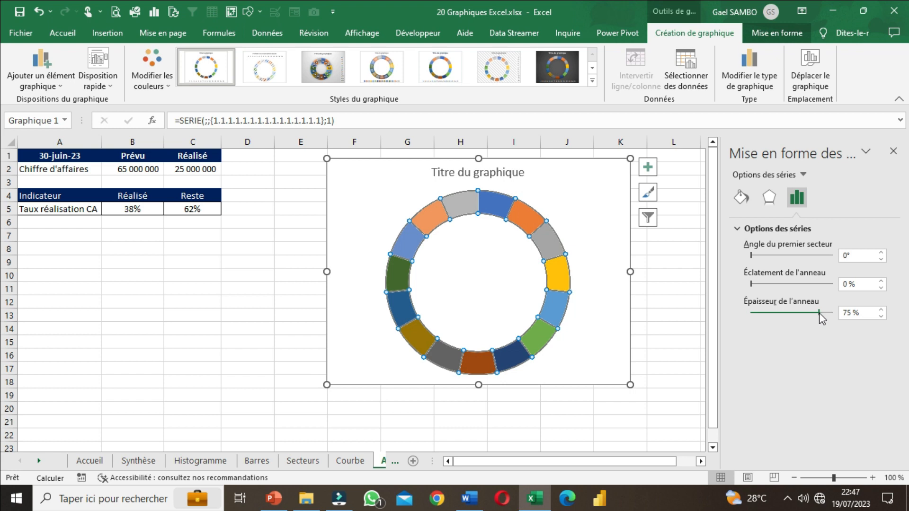
pyautogui.moveTo(819, 313); pyautogui.dragTo(791, 315)
pyautogui.click(789, 314)
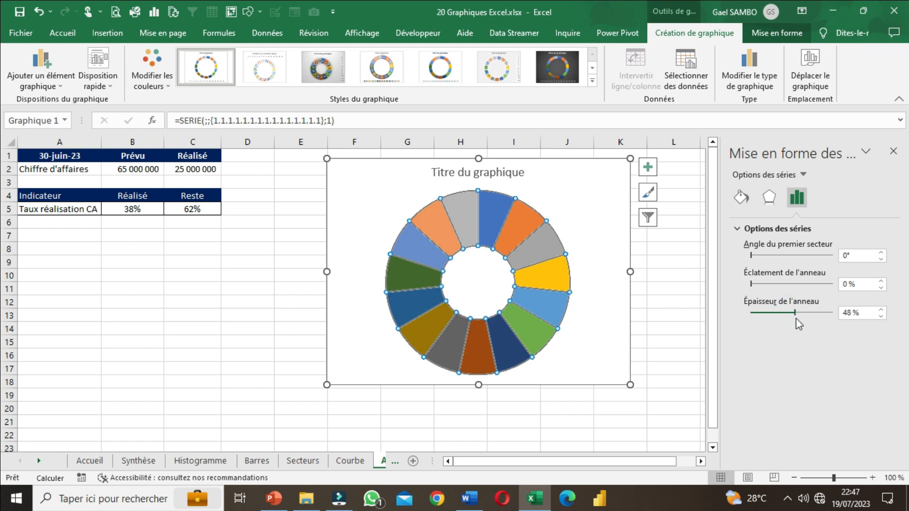
pyautogui.moveTo(795, 319)
pyautogui.mouseDown()
pyautogui.moveTo(800, 309)
pyautogui.moveTo(799, 317)
pyautogui.mouseUp()
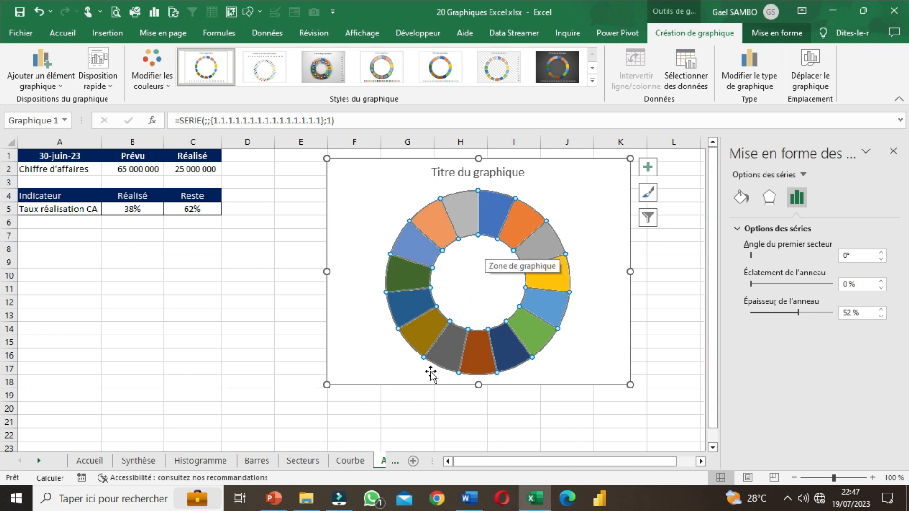
# Step: Give all segments of the ring series a solid fill in the recently used pink
pyautogui.click(744, 200)
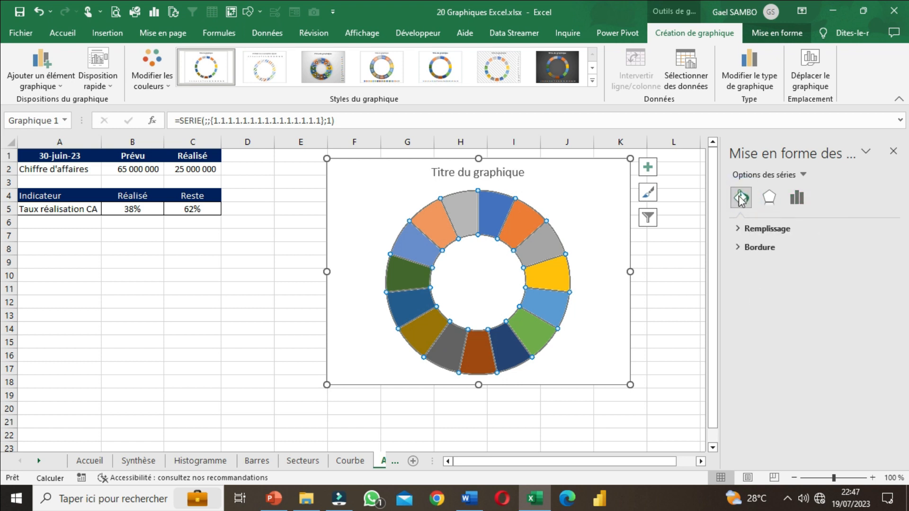
pyautogui.click(736, 231)
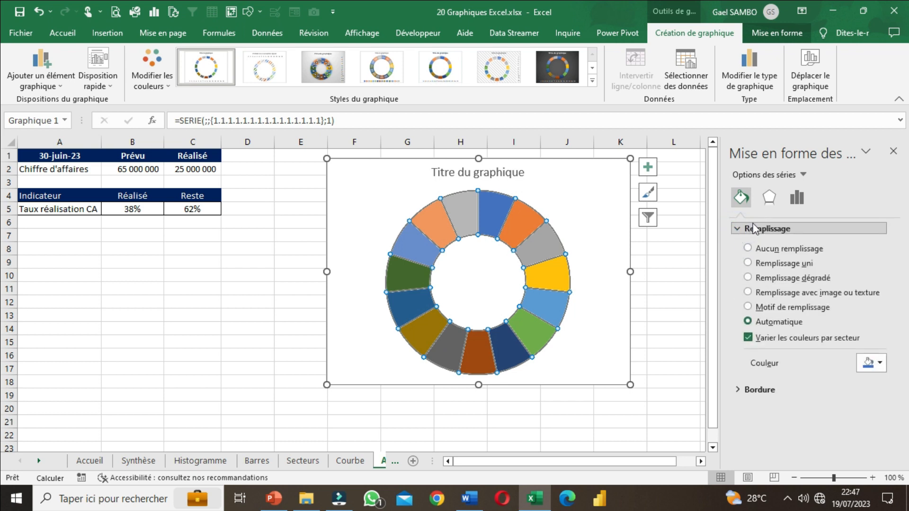
pyautogui.click(757, 263)
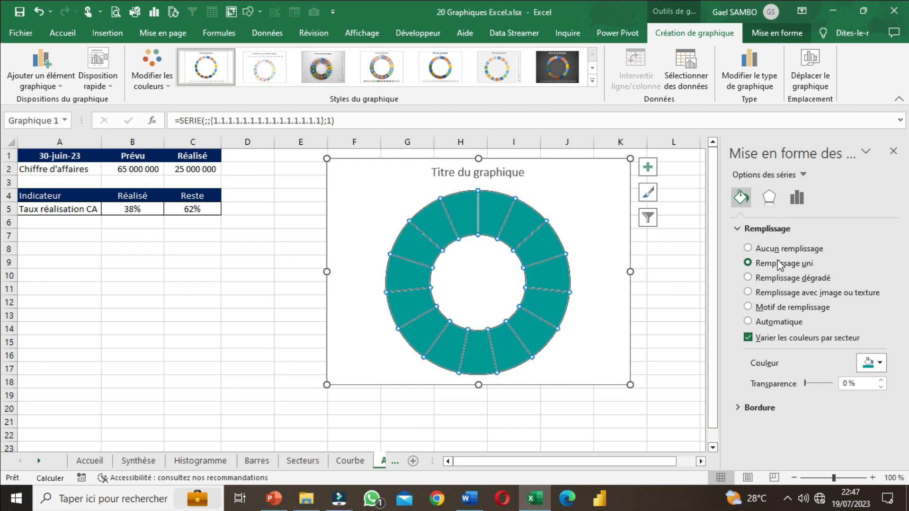
pyautogui.click(878, 364)
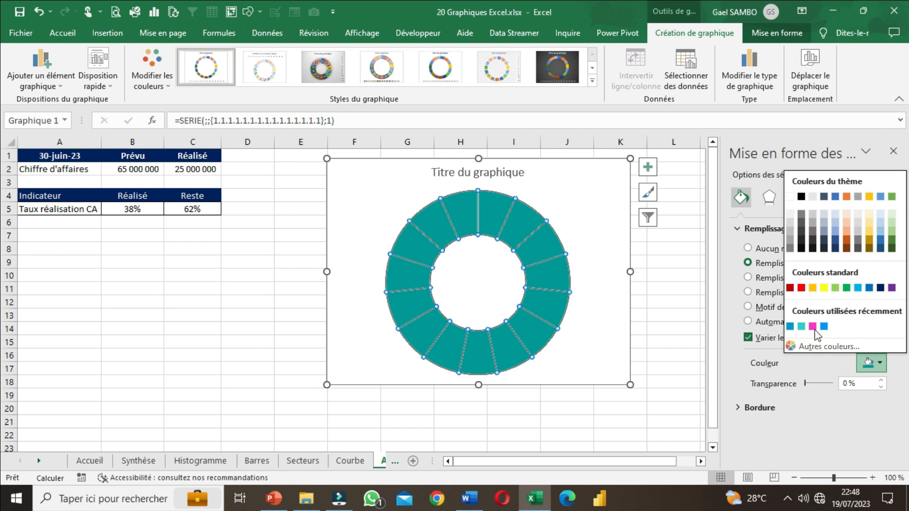
pyautogui.click(812, 326)
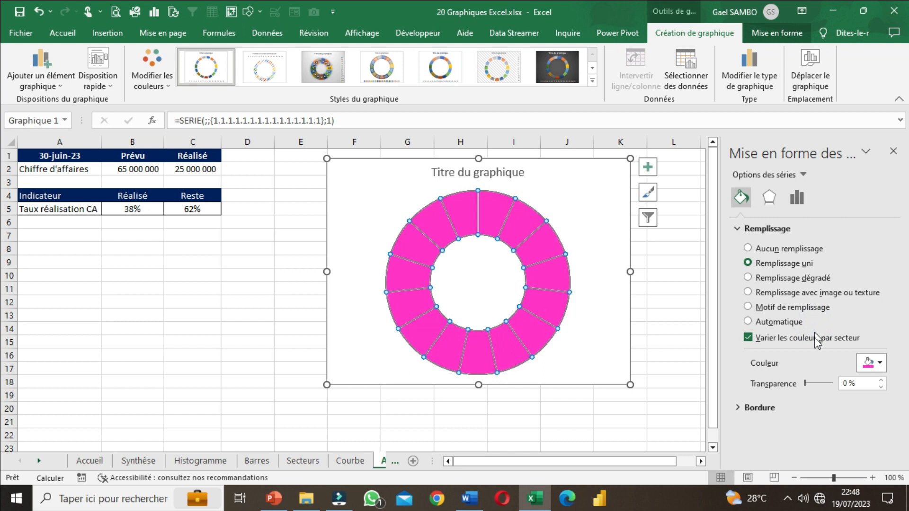
# Step: Try standard green and a recently used blue on the ring segments and restore the pink fill
pyautogui.click(866, 364)
pyautogui.click(846, 287)
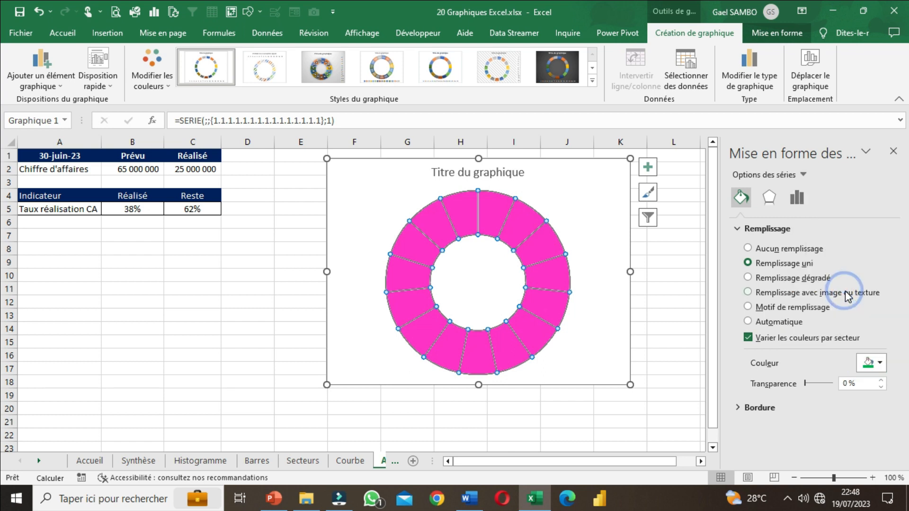
pyautogui.click(878, 365)
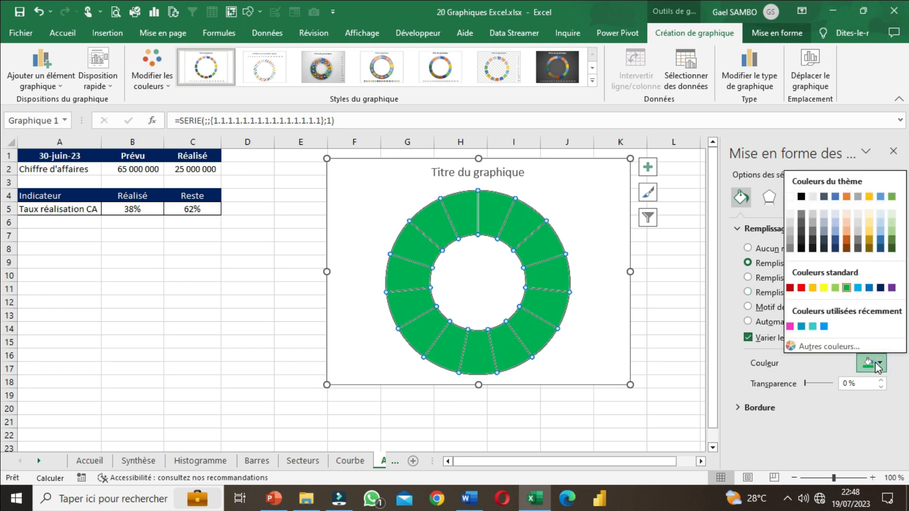
pyautogui.click(800, 326)
pyautogui.click(875, 363)
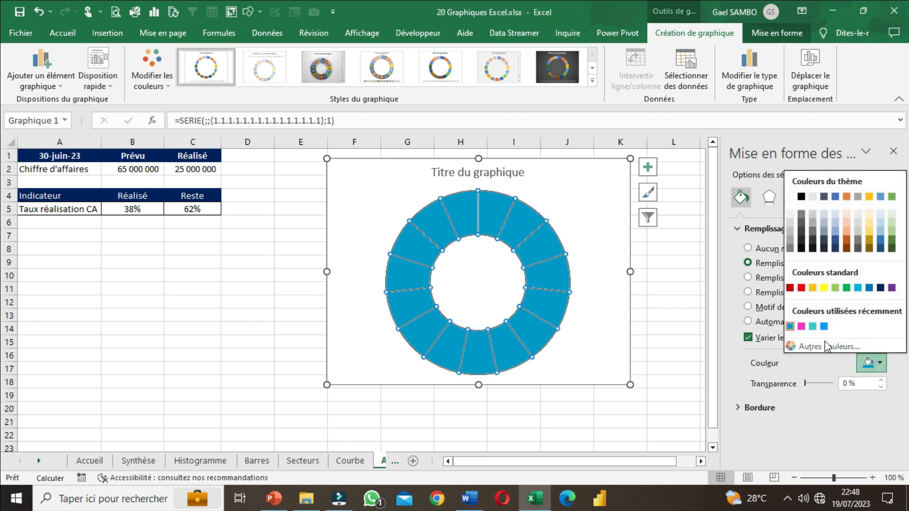
pyautogui.click(800, 326)
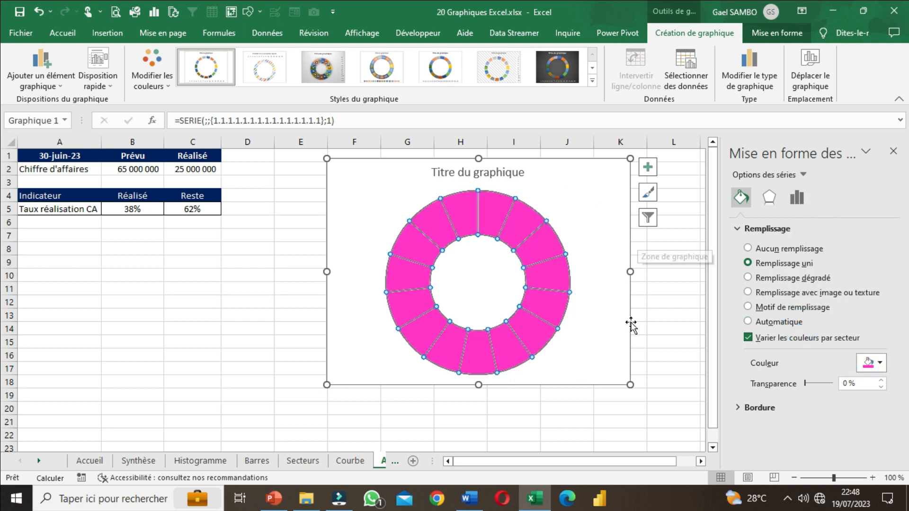
# Step: Close the series formatting options, then move and enlarge the chart to span about columns E to J and rows 2 to 19
pyautogui.click(895, 152)
pyautogui.click(749, 235)
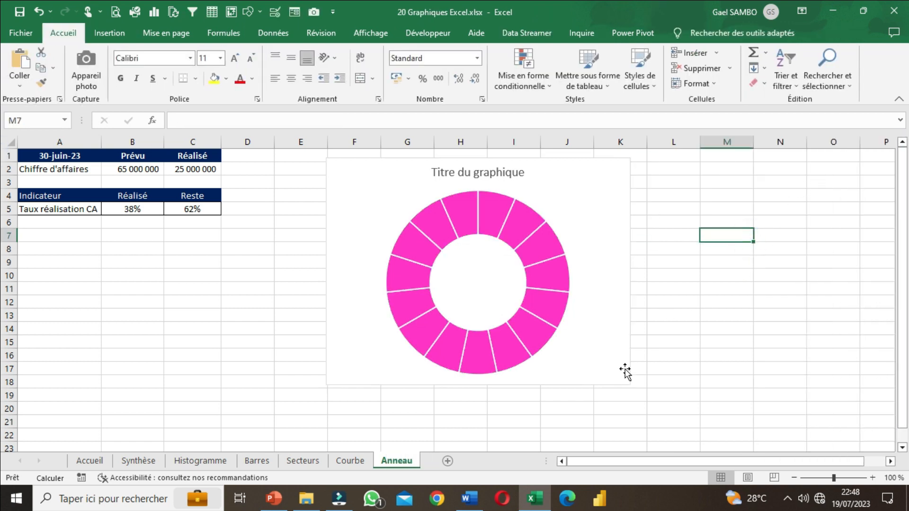
pyautogui.moveTo(619, 374); pyautogui.dragTo(578, 383)
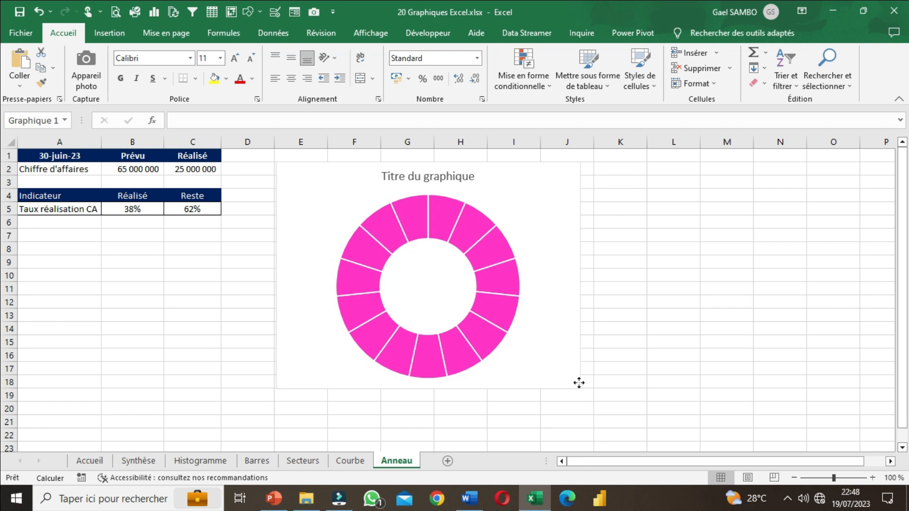
pyautogui.click(474, 315)
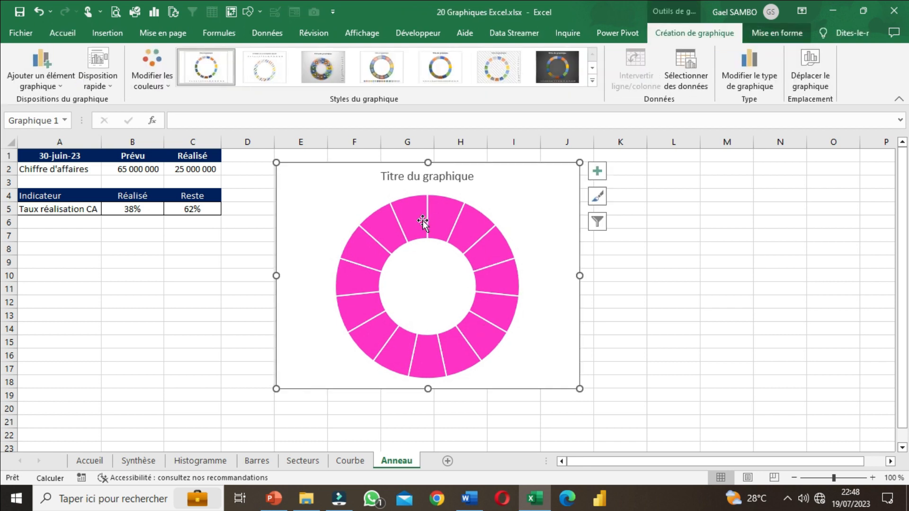
pyautogui.moveTo(579, 388); pyautogui.dragTo(595, 402)
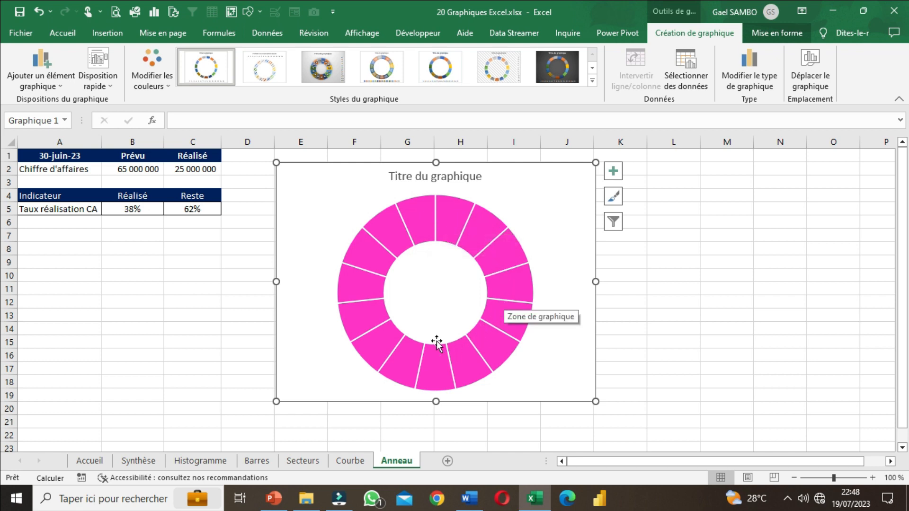
pyautogui.click(689, 303)
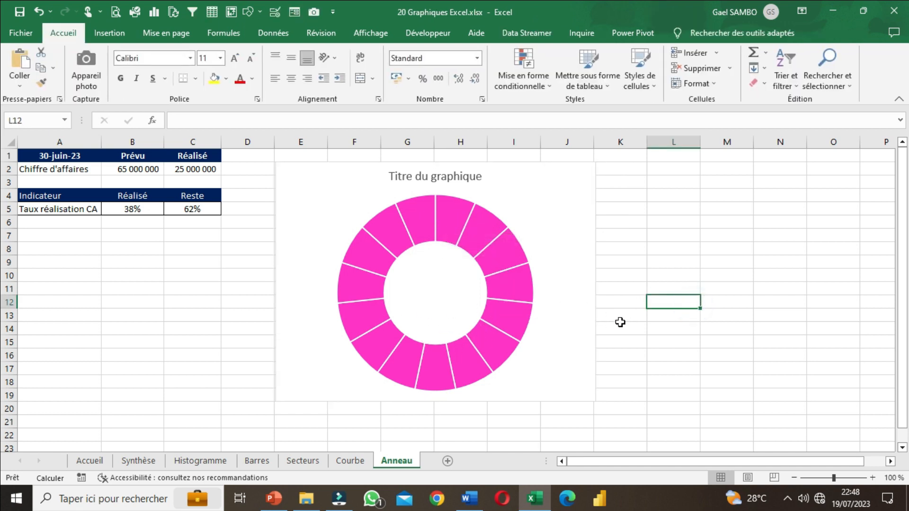
pyautogui.click(591, 321)
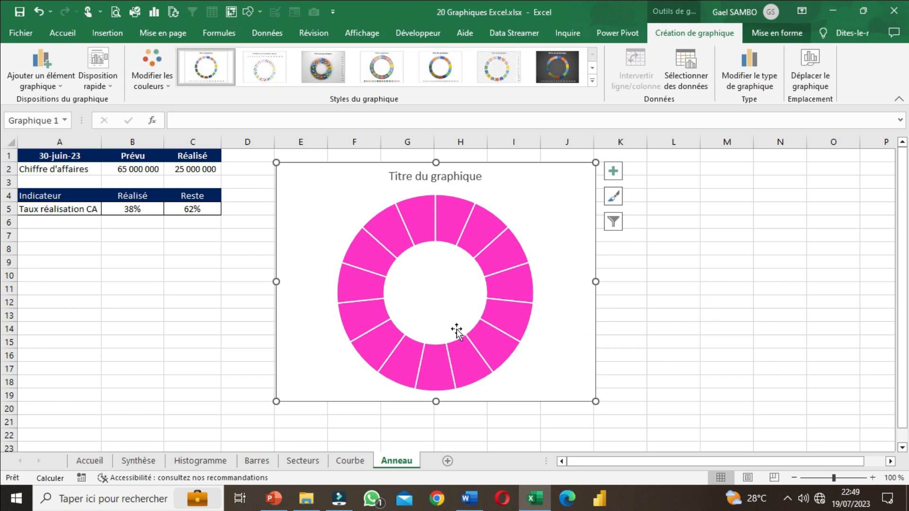
pyautogui.click(127, 209)
pyautogui.moveTo(58, 207); pyautogui.dragTo(189, 215)
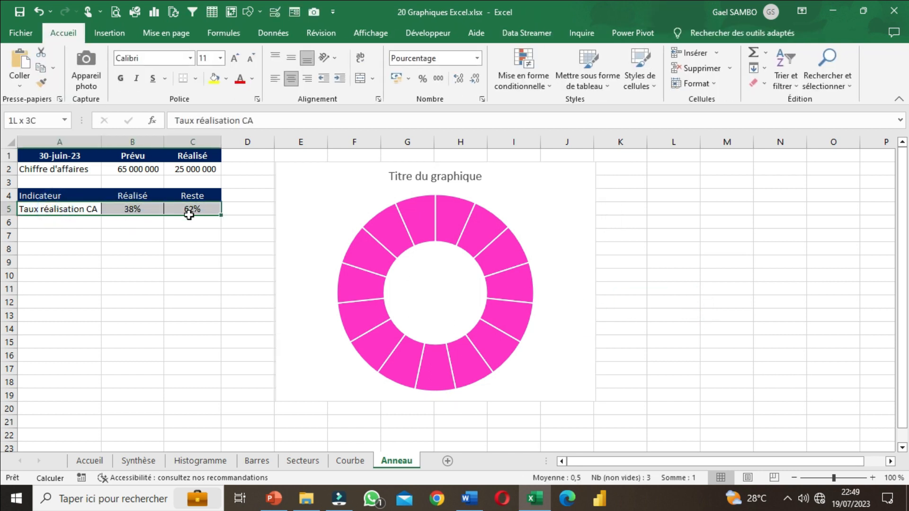
pyautogui.click(525, 205)
pyautogui.click(675, 276)
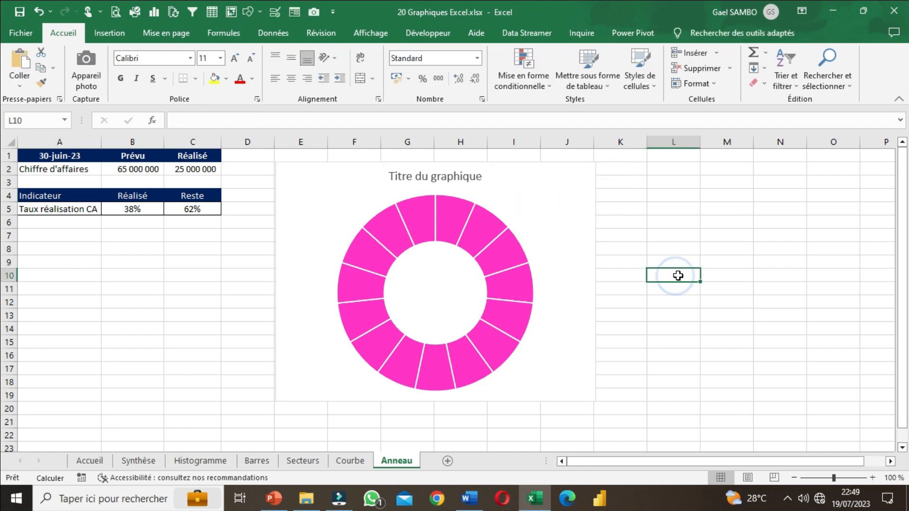
# Step: Start adding a second data series to the ring chart and take its name from cell A5
pyautogui.click(592, 259)
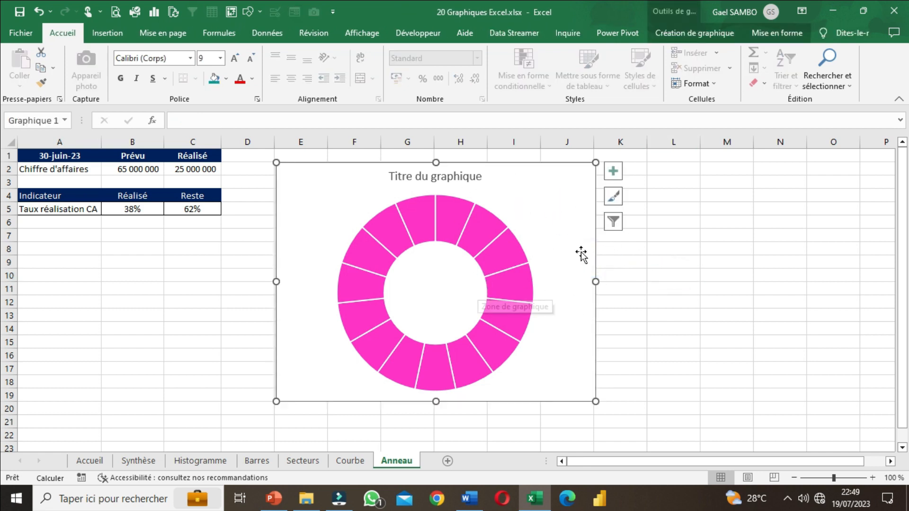
pyautogui.click(681, 32)
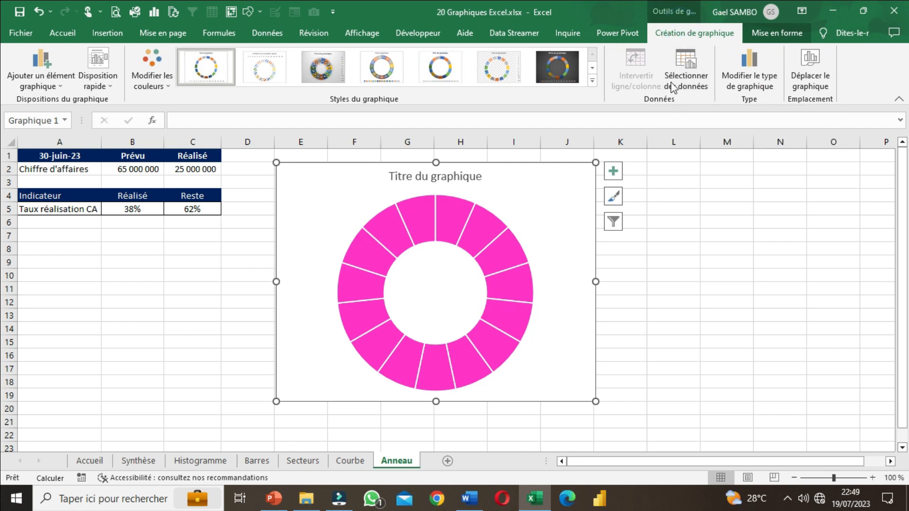
pyautogui.click(694, 74)
pyautogui.moveTo(546, 159); pyautogui.dragTo(367, 171)
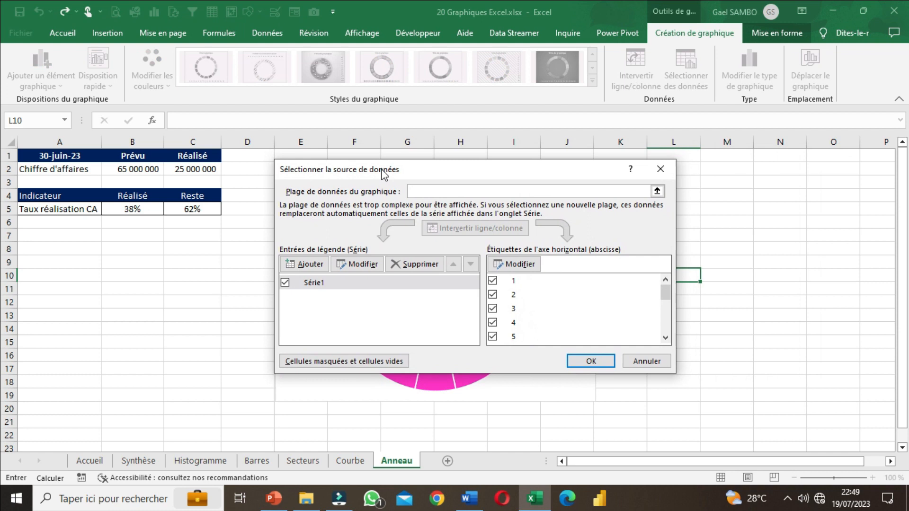
pyautogui.click(311, 265)
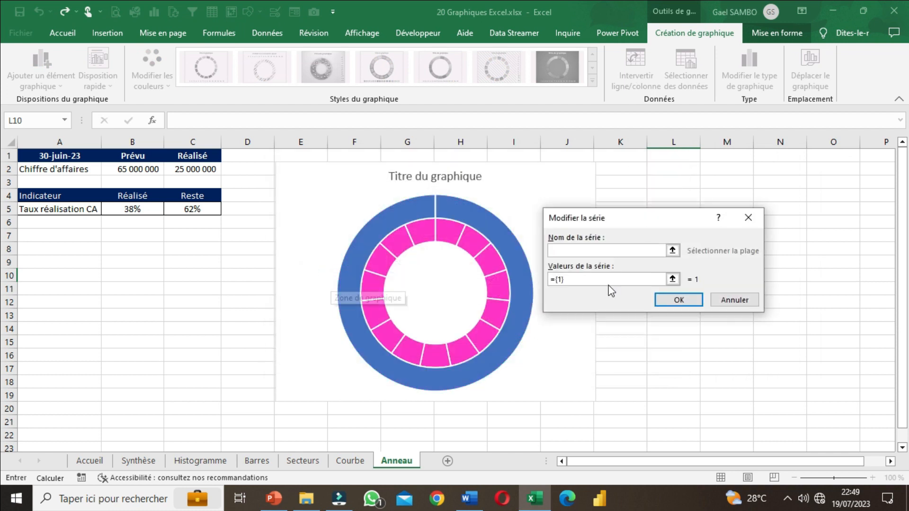
pyautogui.moveTo(595, 226); pyautogui.dragTo(582, 291)
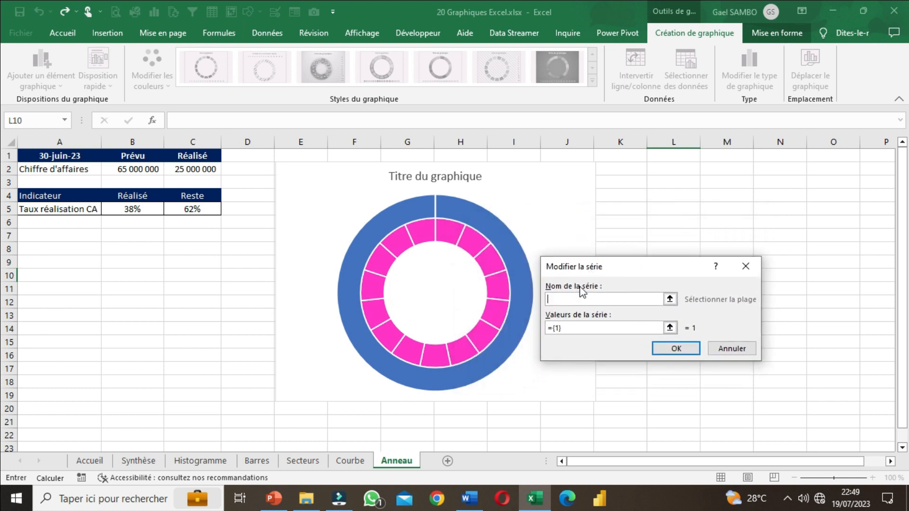
pyautogui.click(586, 298)
pyautogui.click(600, 295)
pyautogui.click(59, 209)
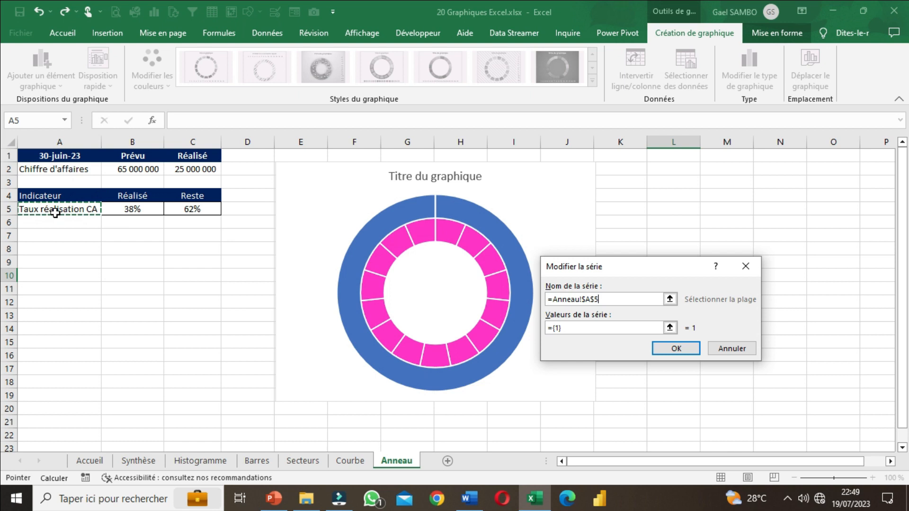
# Step: Set the new series' values to the percentages in B5:C5 and apply the data source
pyautogui.click(571, 330)
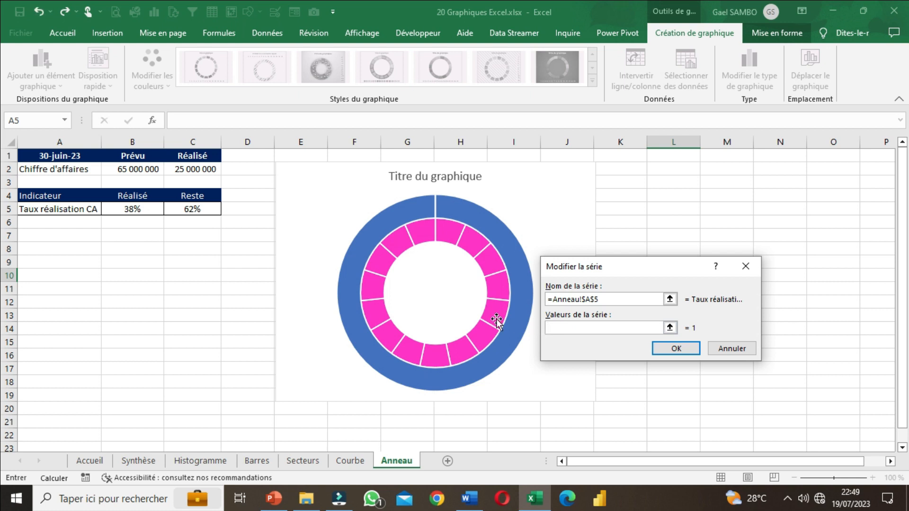
pyautogui.click(137, 208)
pyautogui.moveTo(136, 208); pyautogui.dragTo(203, 211)
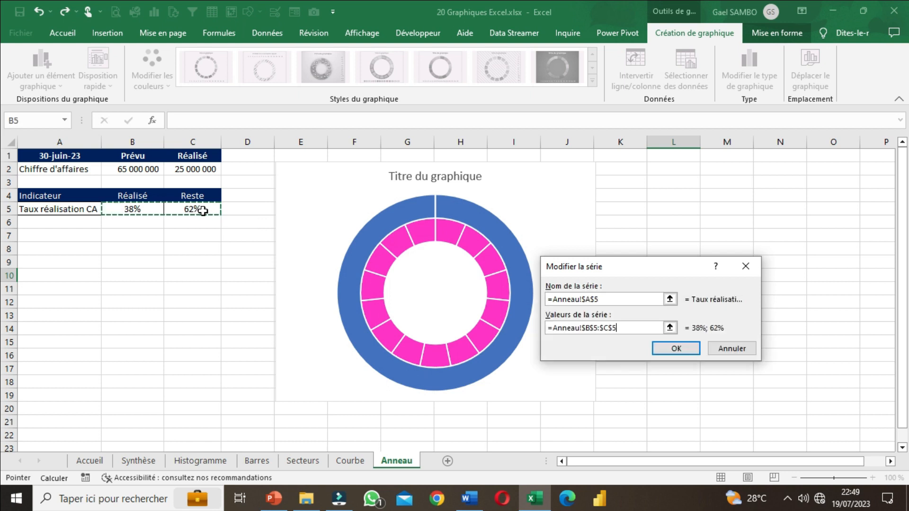
pyautogui.click(677, 350)
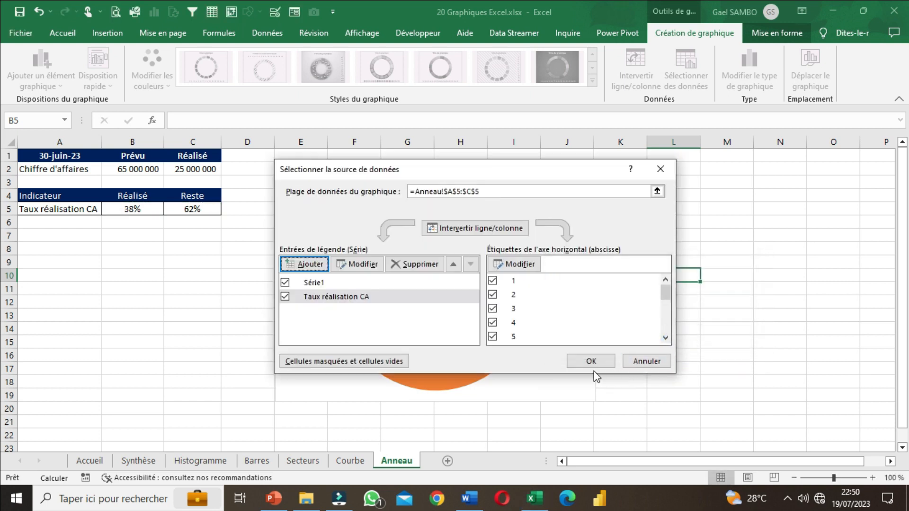
pyautogui.click(587, 362)
# Step: Enlarge the chart slightly so it extends down to about row 20
pyautogui.click(690, 354)
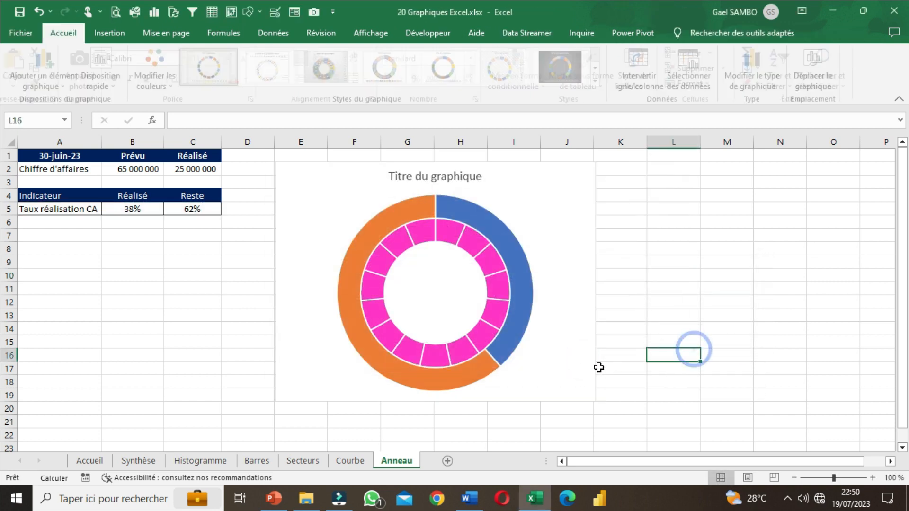
pyautogui.click(591, 379)
pyautogui.moveTo(598, 402); pyautogui.dragTo(601, 411)
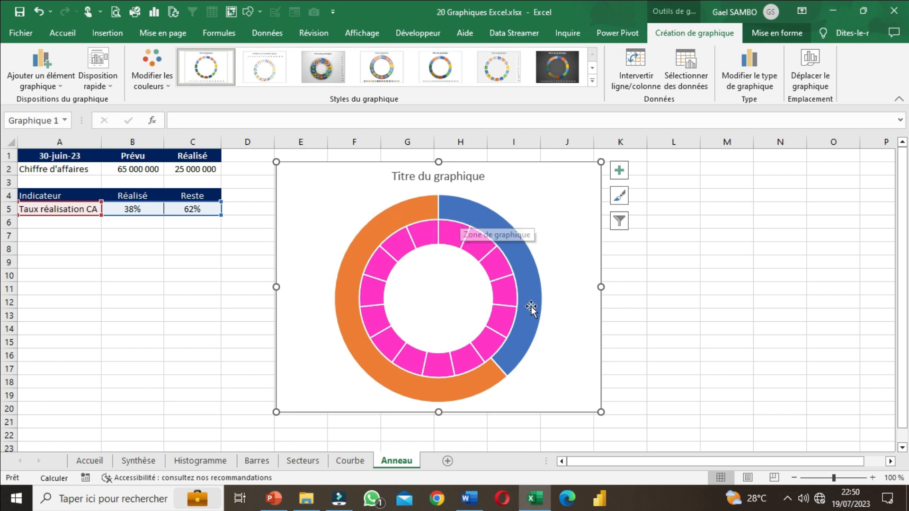
# Step: Try data labels on the outer Taux réalisation CA ring and remove them
pyautogui.click(492, 217)
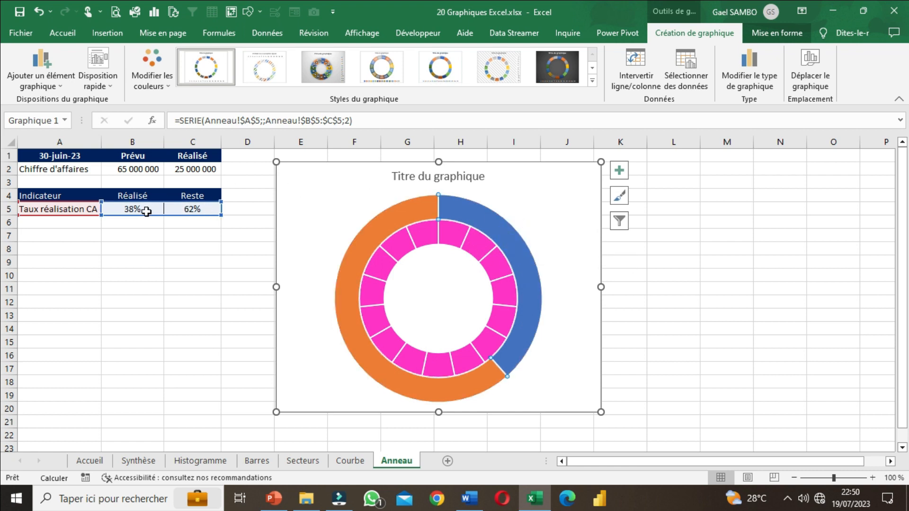
pyautogui.click(692, 304)
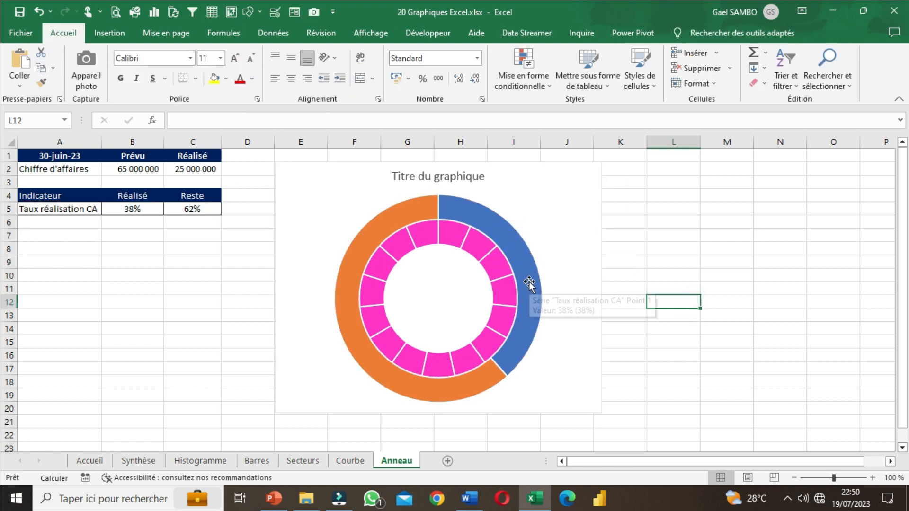
pyautogui.click(531, 260)
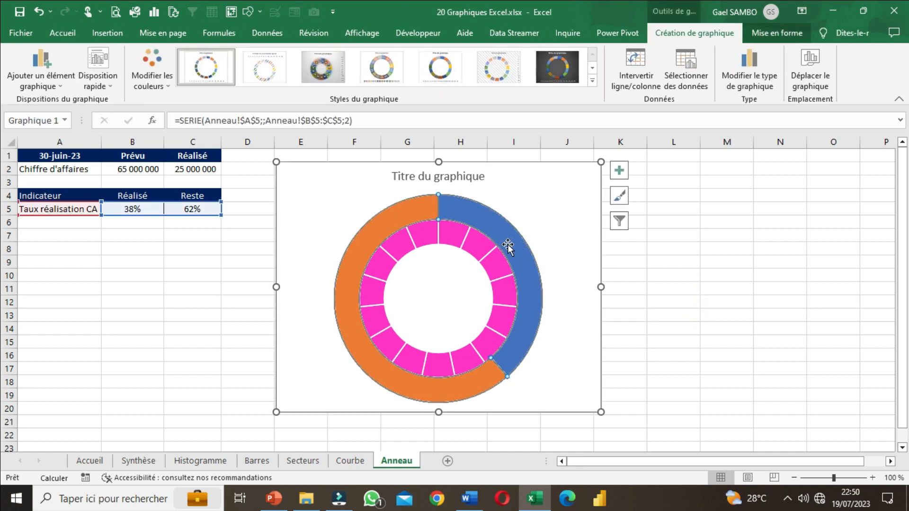
pyautogui.click(617, 170)
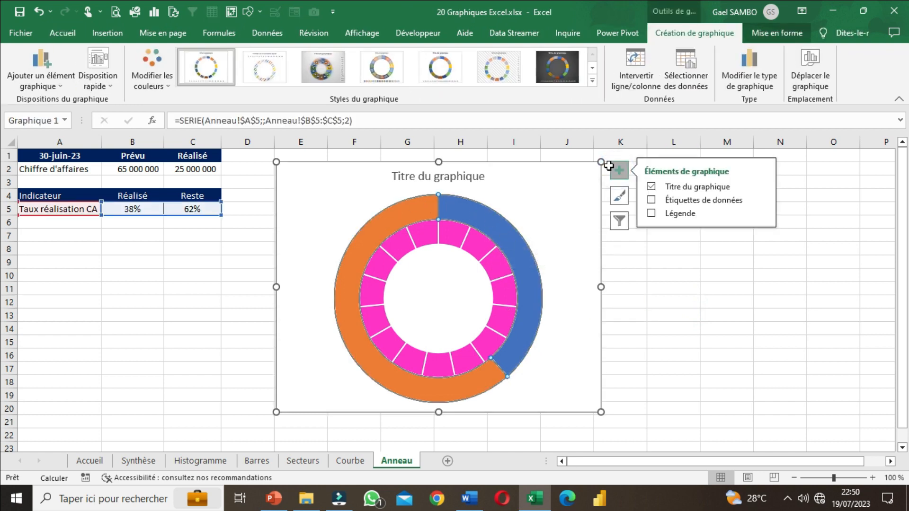
pyautogui.click(652, 200)
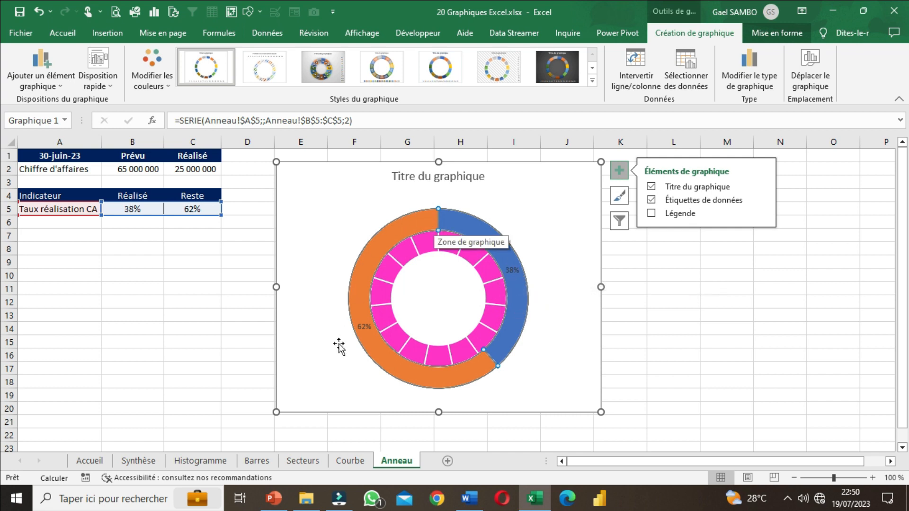
pyautogui.click(650, 201)
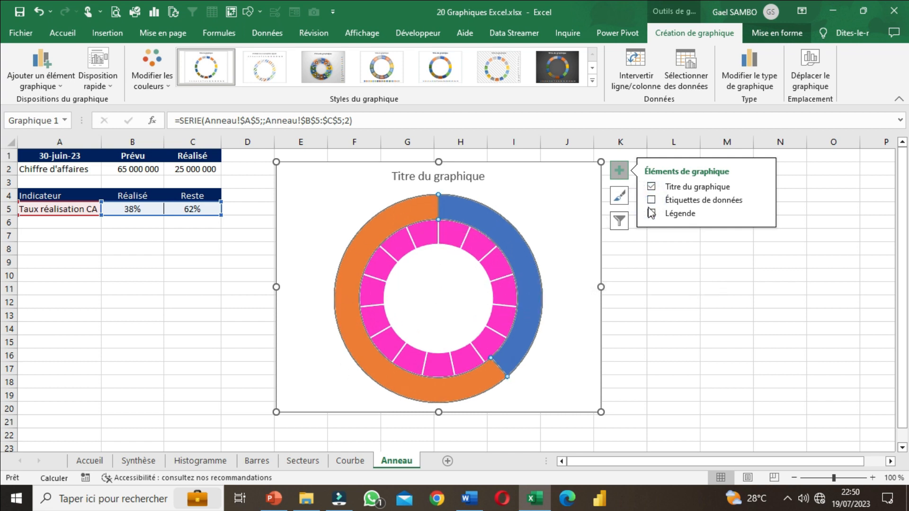
pyautogui.click(659, 286)
pyautogui.click(519, 250)
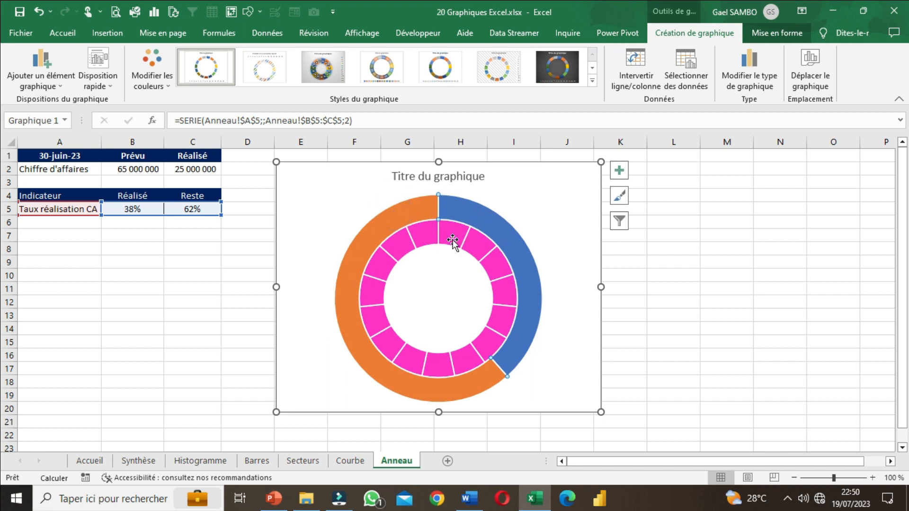
pyautogui.click(673, 318)
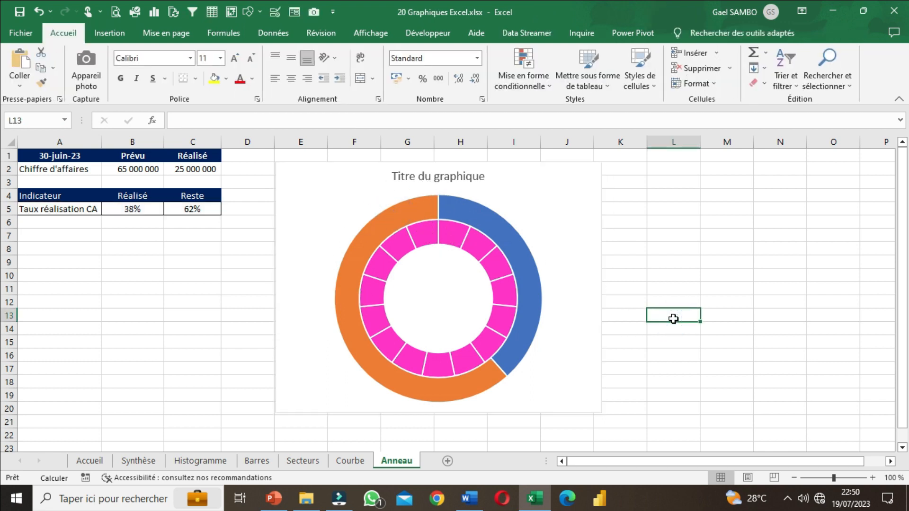
# Step: Start changing the ring chart's type and choose the combined chart (Graphique combiné)
pyautogui.click(526, 267)
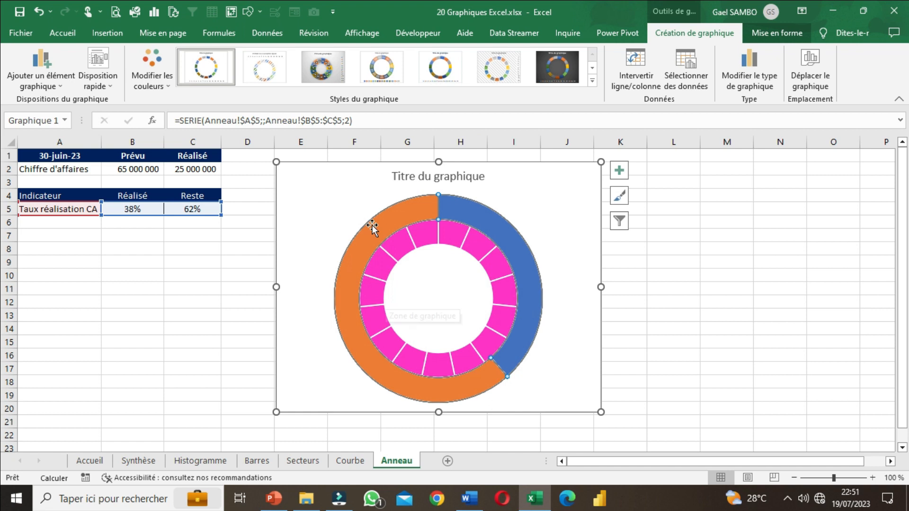
pyautogui.click(678, 263)
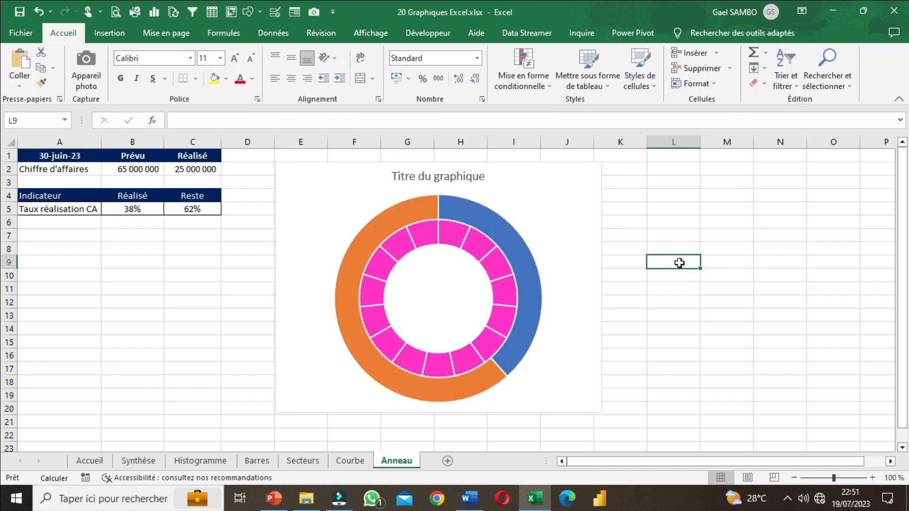
pyautogui.click(599, 284)
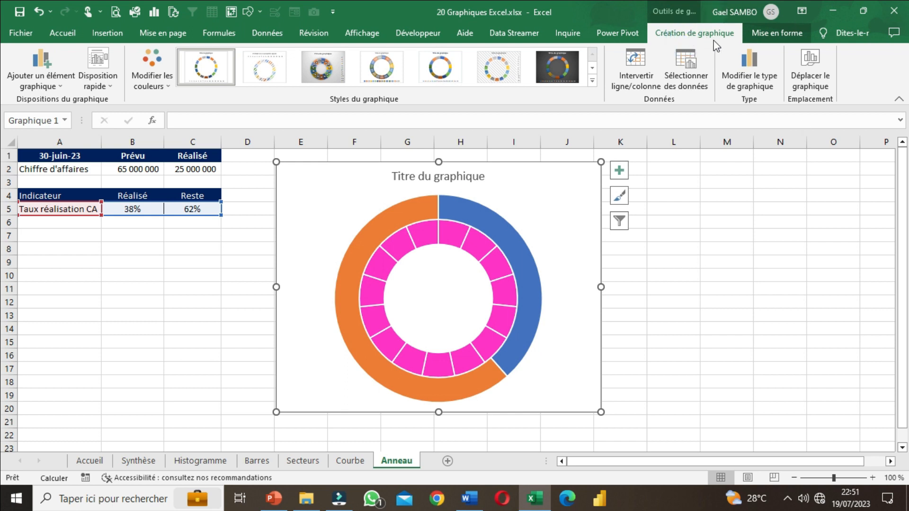
pyautogui.click(750, 80)
pyautogui.moveTo(472, 60); pyautogui.dragTo(716, 60)
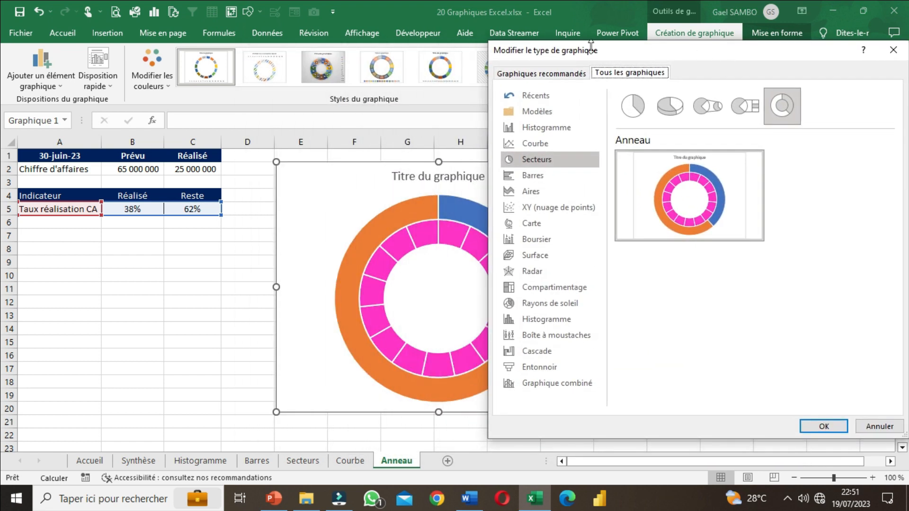
pyautogui.click(546, 387)
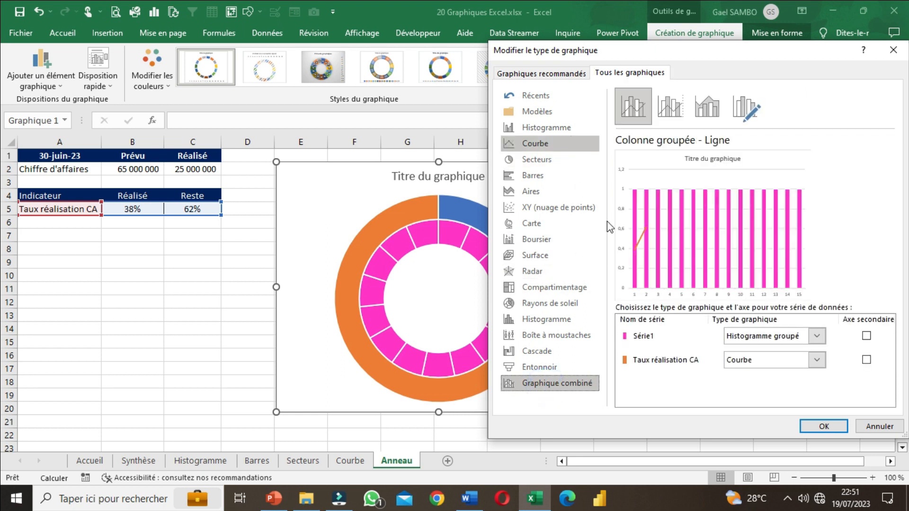
pyautogui.click(589, 391)
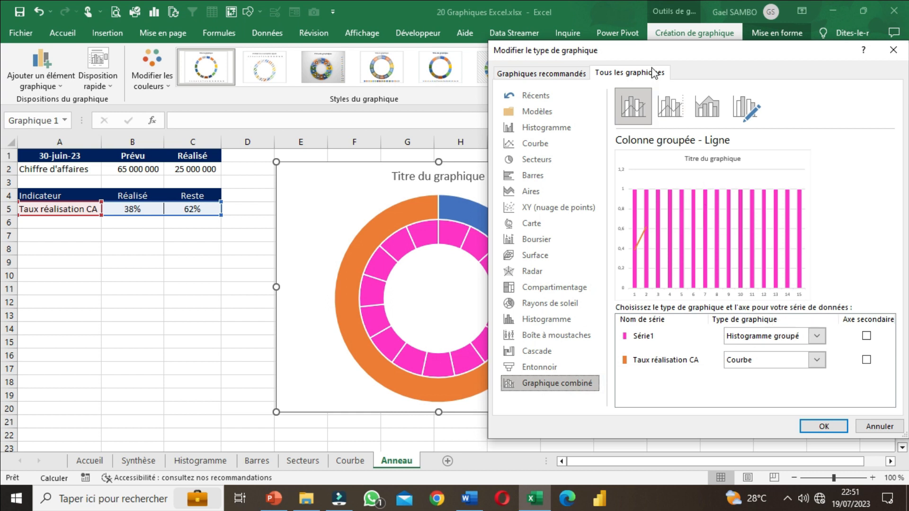
pyautogui.moveTo(673, 56); pyautogui.dragTo(643, 37)
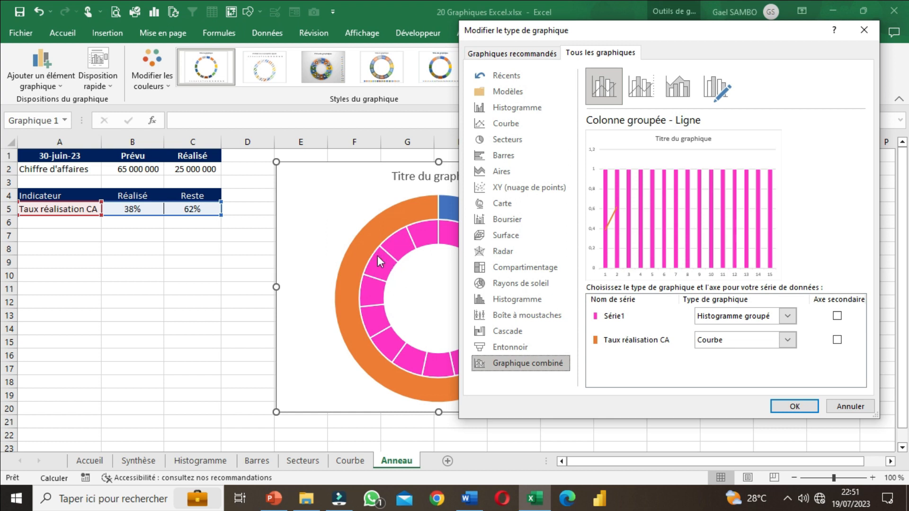
# Step: Set the chart type of Série1 to Anneau in the custom combination
pyautogui.click(746, 322)
pyautogui.click(744, 320)
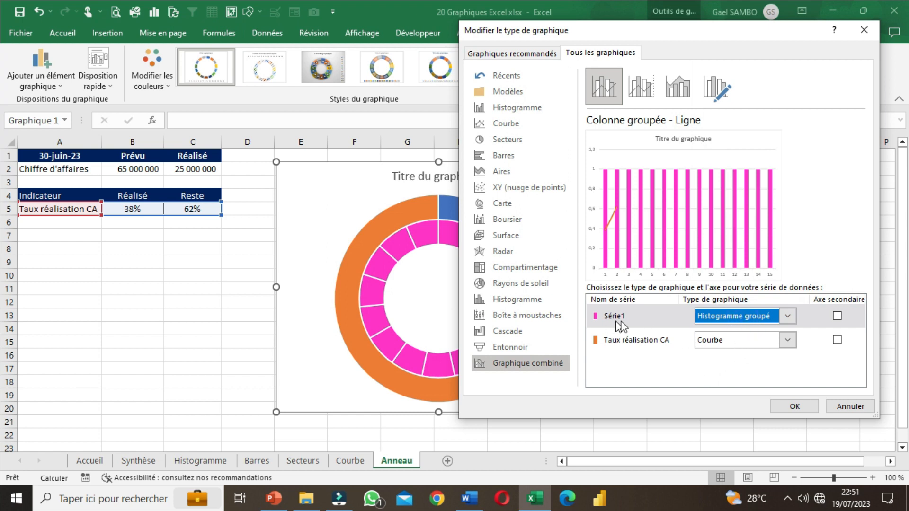
pyautogui.click(728, 322)
pyautogui.click(728, 321)
pyautogui.click(761, 322)
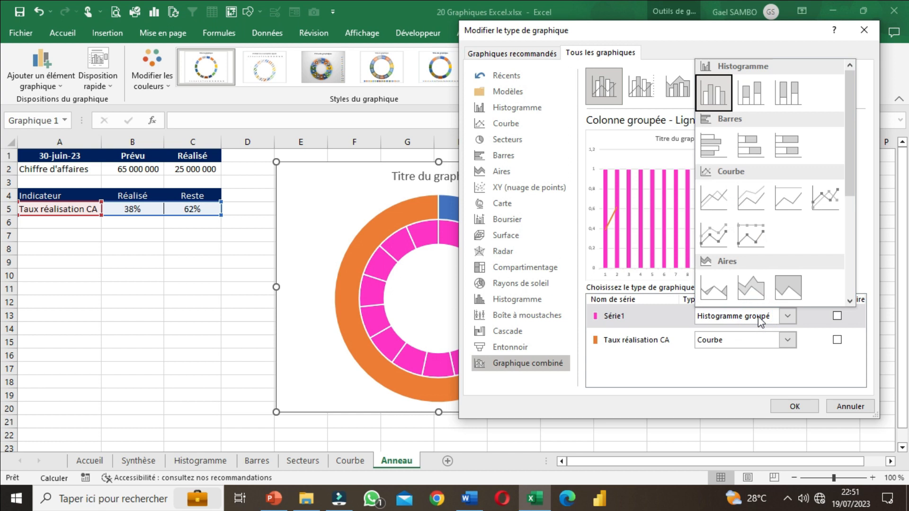
pyautogui.scroll(-3, 771, 190)
pyautogui.click(831, 236)
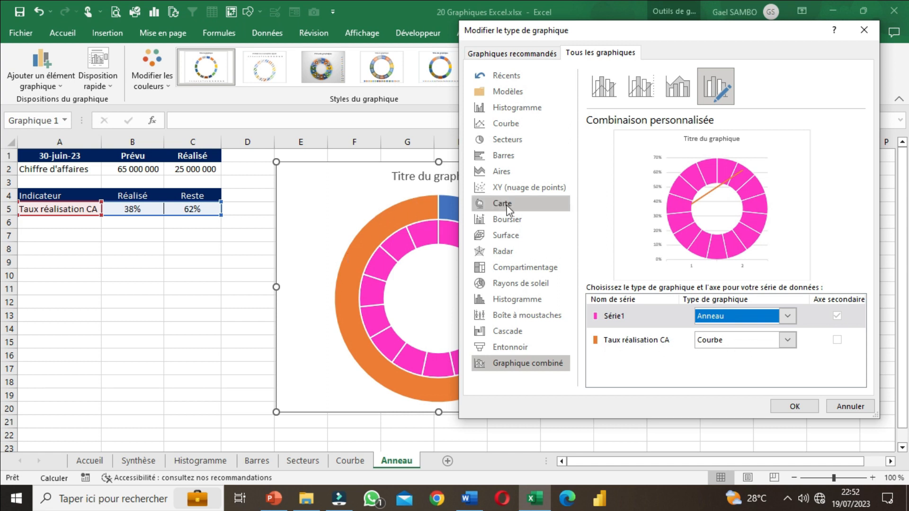
# Step: Set the chart type of the Taux réalisation CA series to Anneau as well
pyautogui.click(758, 343)
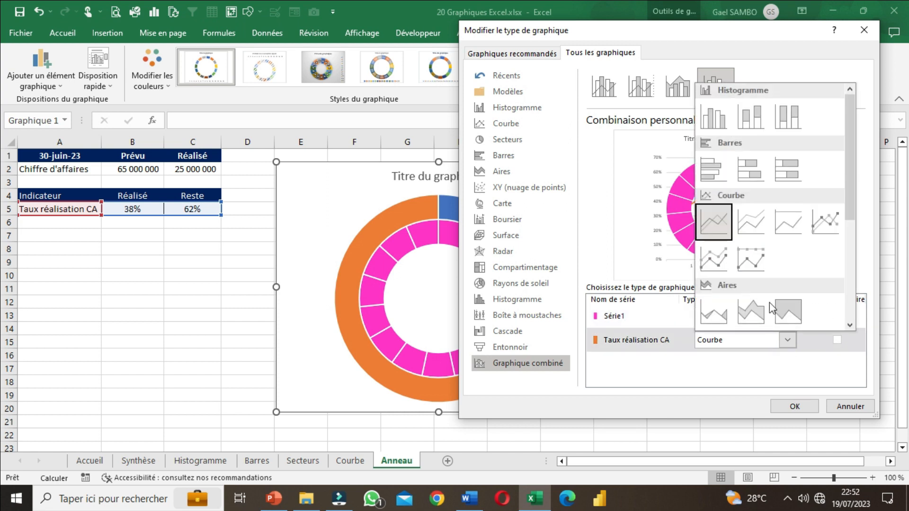
pyautogui.scroll(-3, 770, 308)
pyautogui.click(825, 253)
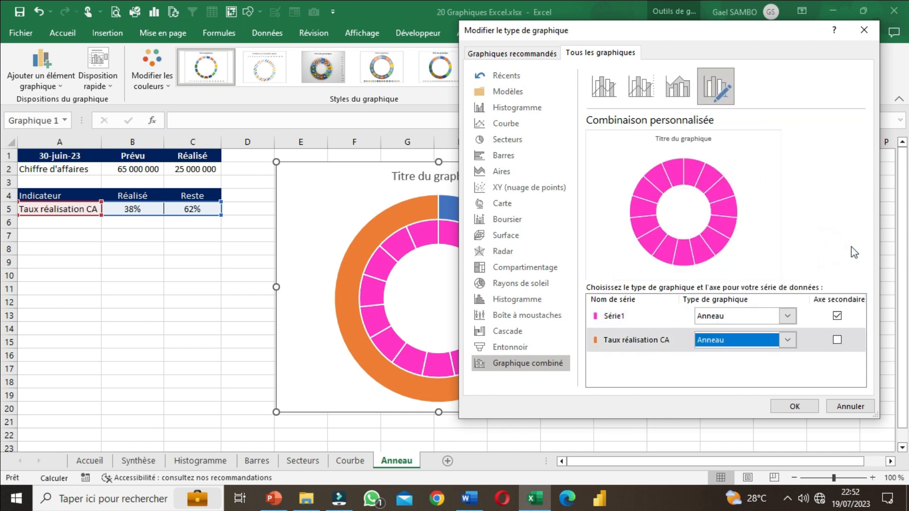
# Step: Take Série1 off the secondary axis, put Taux réalisation CA on it instead, and apply the chart type change
pyautogui.click(837, 316)
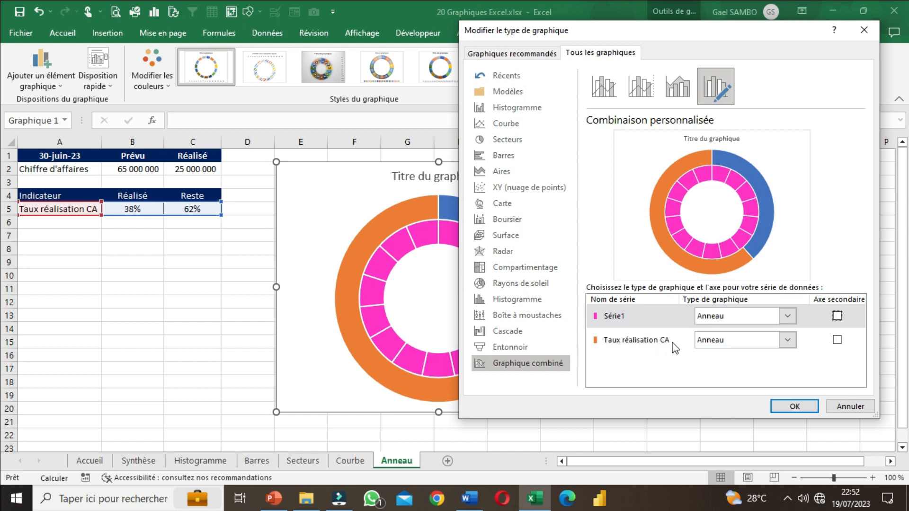
pyautogui.click(837, 340)
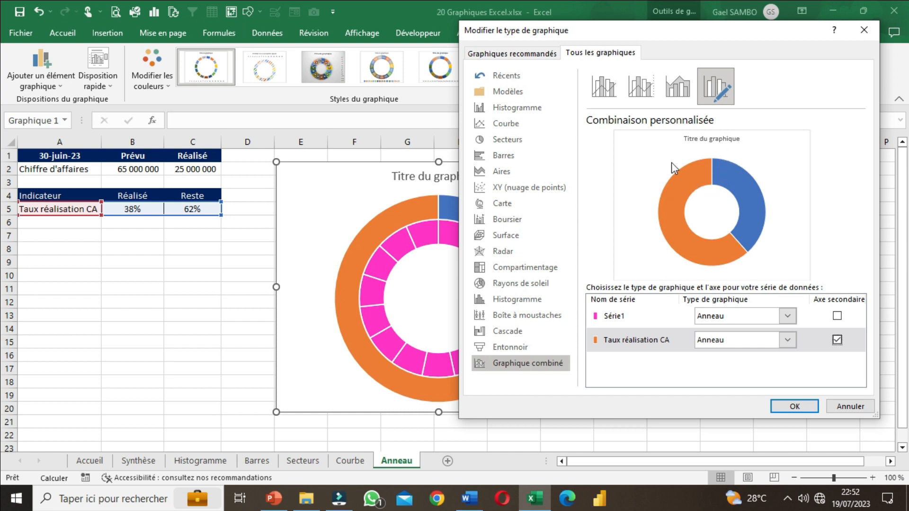
pyautogui.click(837, 340)
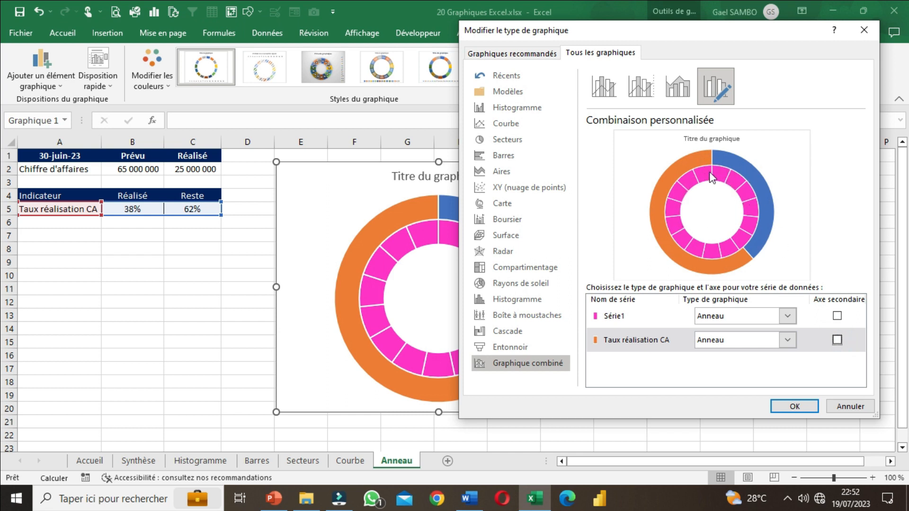
pyautogui.click(837, 341)
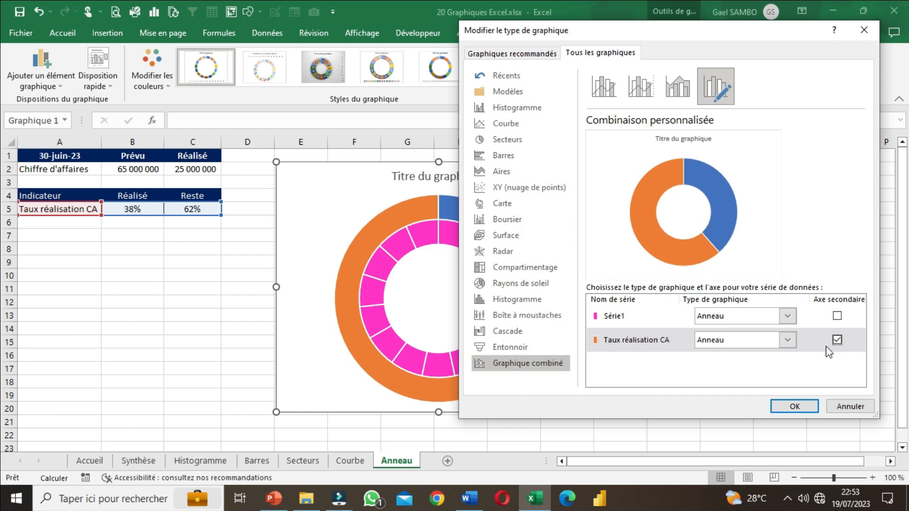
pyautogui.click(795, 406)
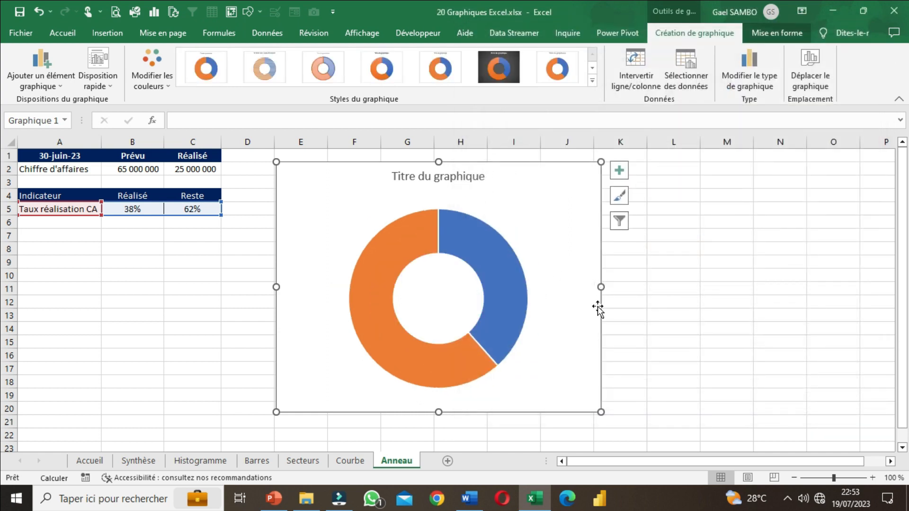
# Step: Enlarge the chart slightly and shift it a little up and left so it ends at about row 21
pyautogui.moveTo(601, 412); pyautogui.dragTo(610, 430)
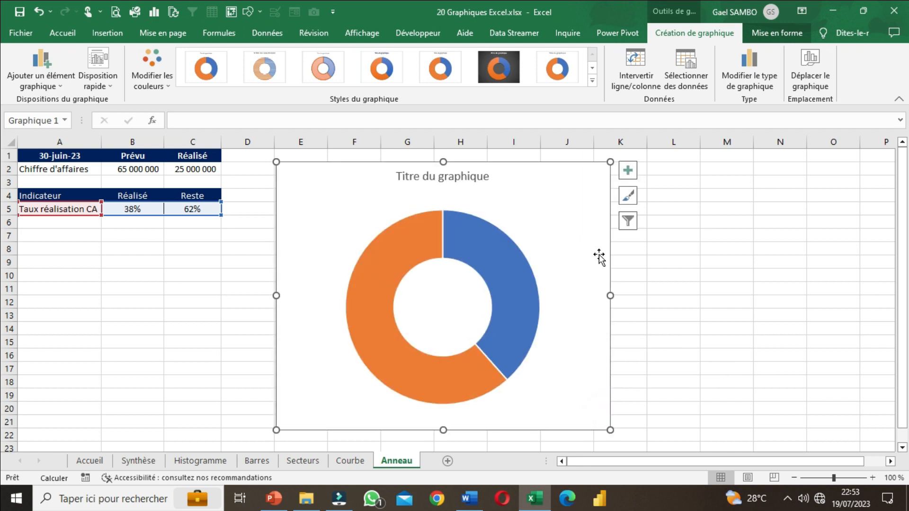
pyautogui.moveTo(607, 250)
pyautogui.mouseDown()
pyautogui.moveTo(602, 243)
pyautogui.moveTo(613, 242)
pyautogui.moveTo(604, 242)
pyautogui.mouseUp()
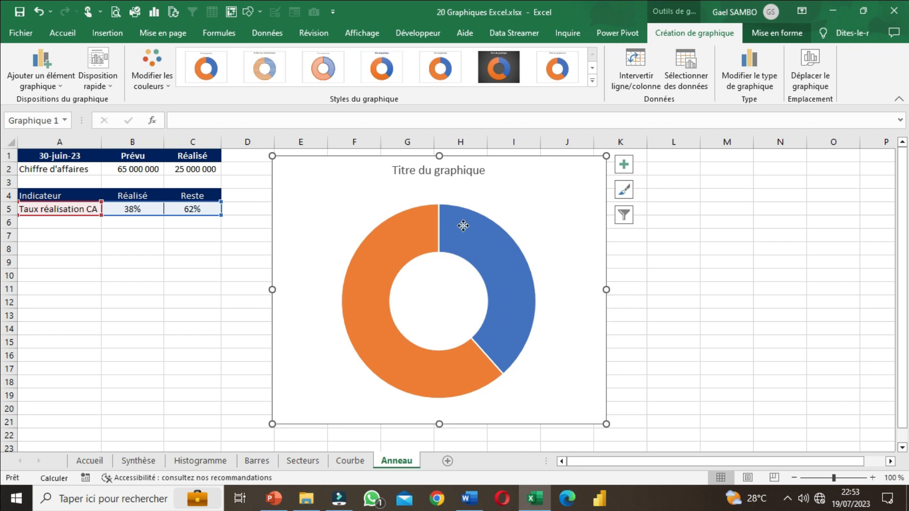
# Step: Briefly show data labels on the whole ring chart to check the two overlaid series, and hide them again
pyautogui.click(407, 229)
pyautogui.click(415, 233)
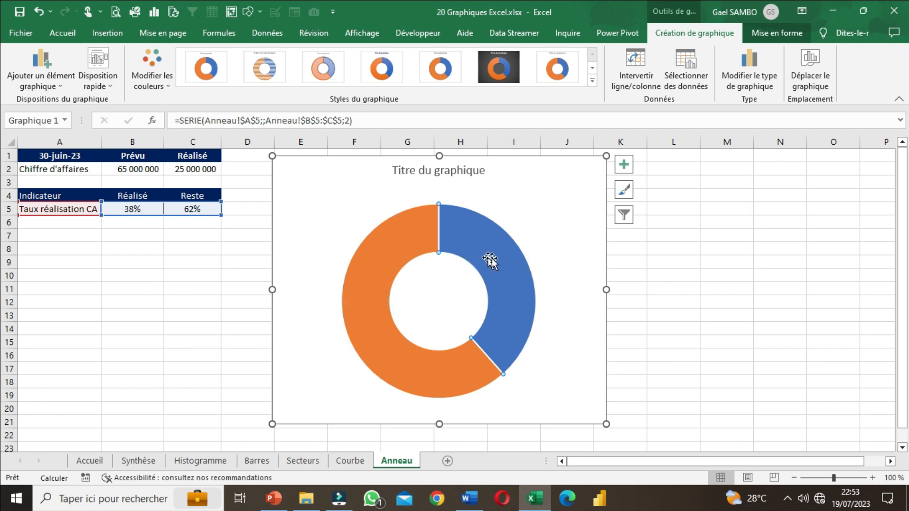
pyautogui.click(665, 303)
pyautogui.click(603, 310)
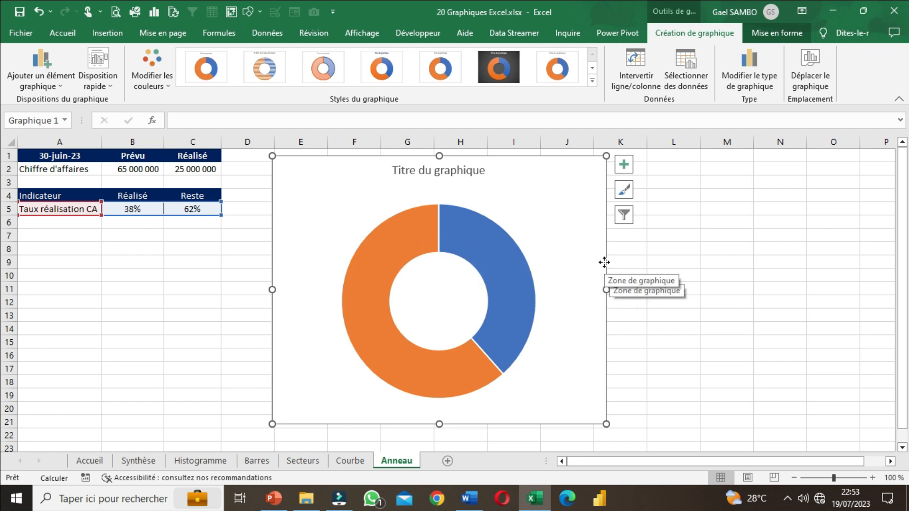
pyautogui.click(623, 170)
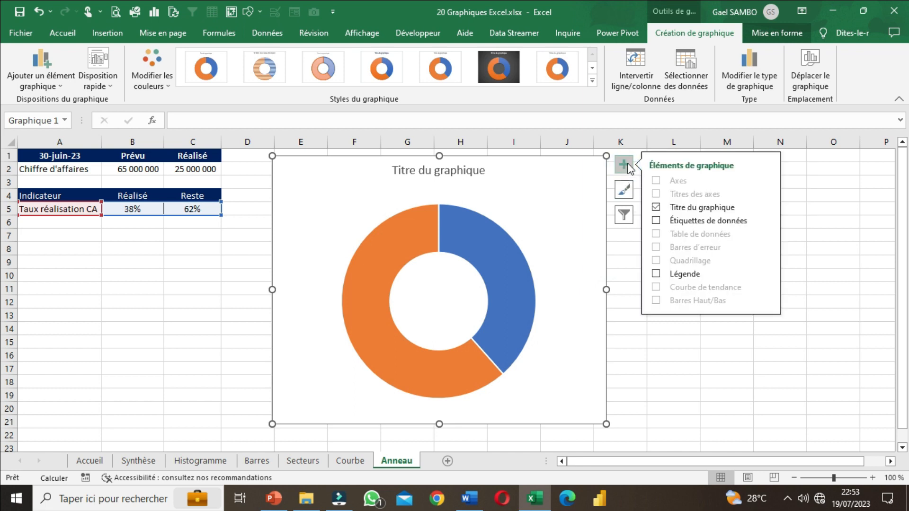
pyautogui.click(656, 221)
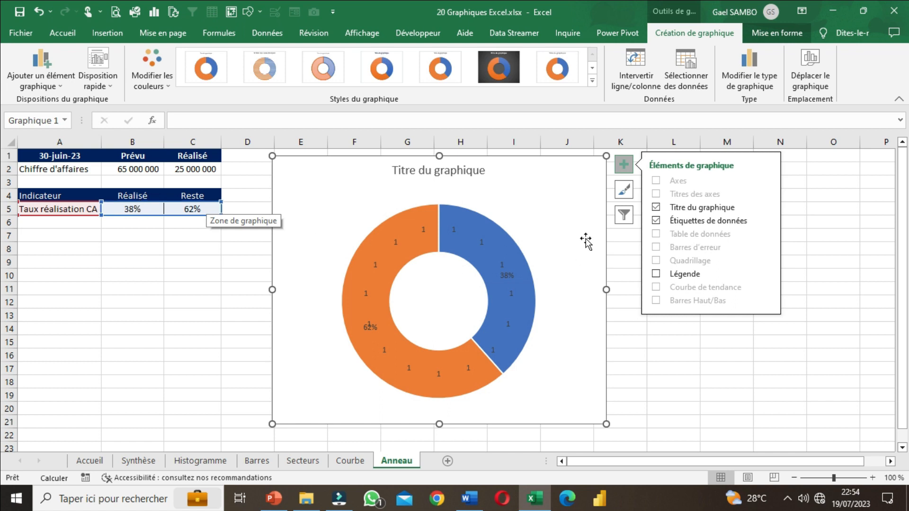
pyautogui.click(655, 220)
pyautogui.click(738, 321)
pyautogui.click(753, 349)
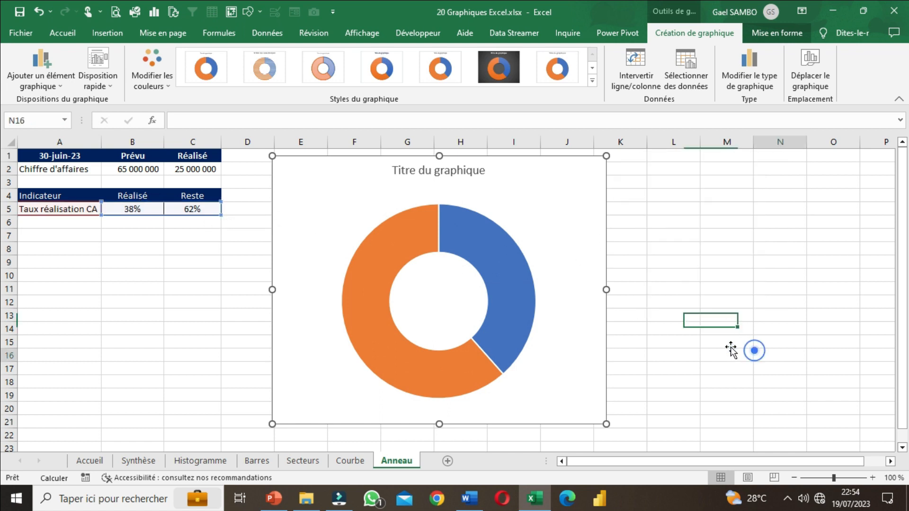
# Step: Remove the fill of the blue Réalisé sector in the Taux réalisation CA ring
pyautogui.click(514, 269)
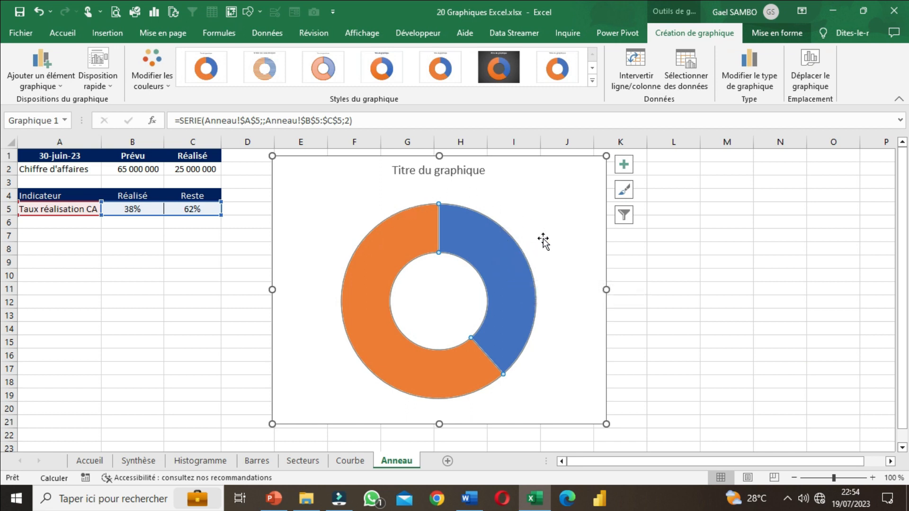
pyautogui.moveTo(486, 348)
pyautogui.click(515, 257)
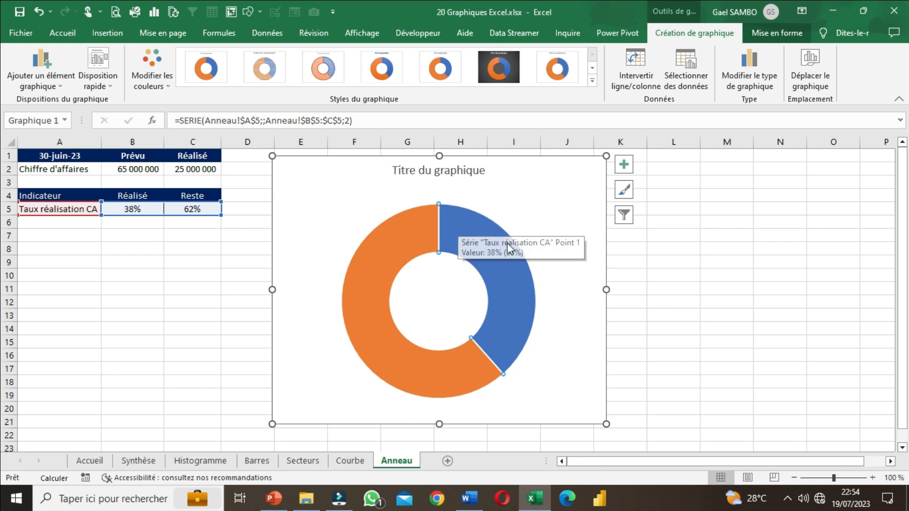
pyautogui.moveTo(461, 247)
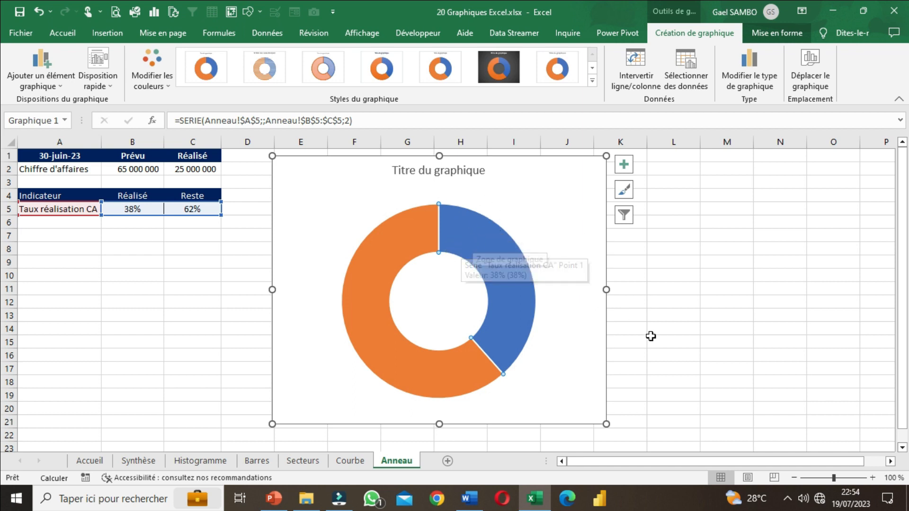
pyautogui.rightClick(505, 263)
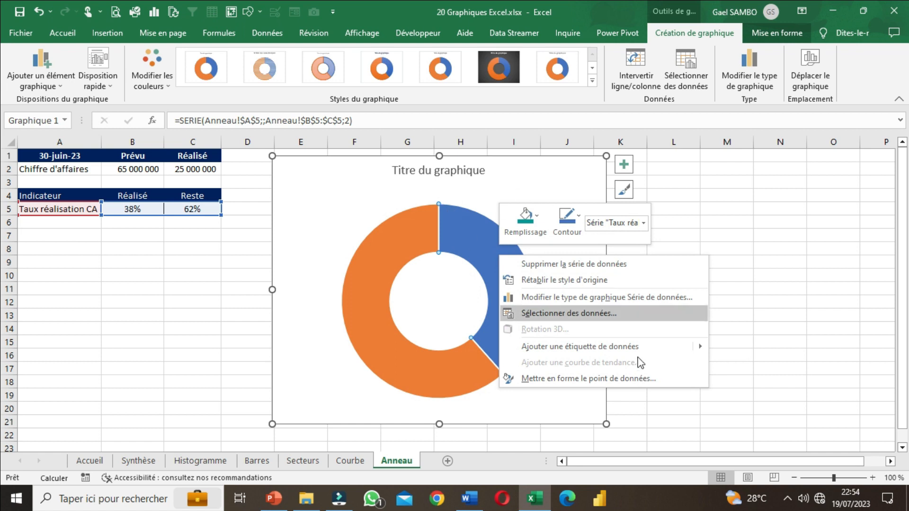
pyautogui.click(587, 378)
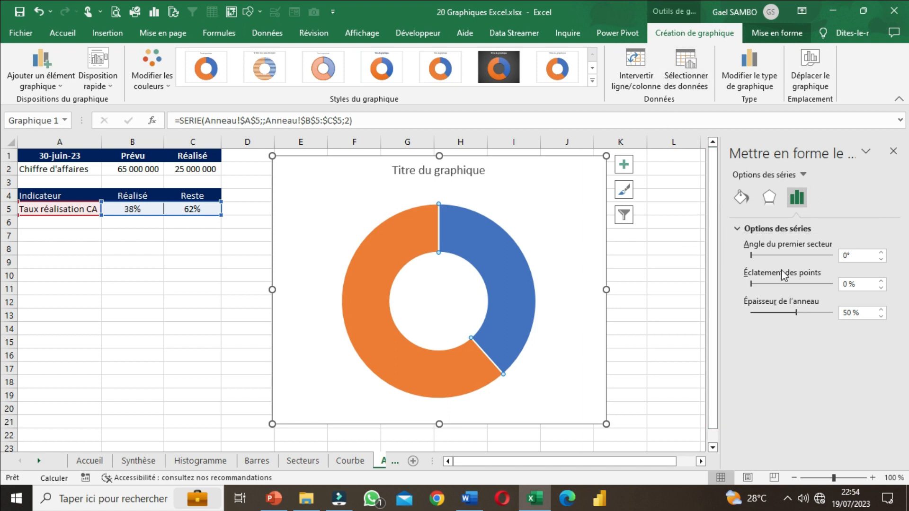
pyautogui.click(741, 197)
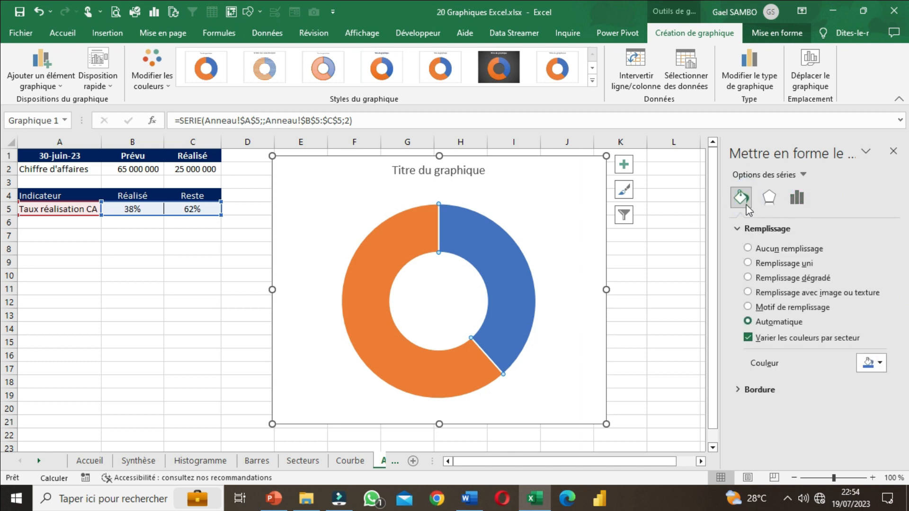
pyautogui.click(758, 249)
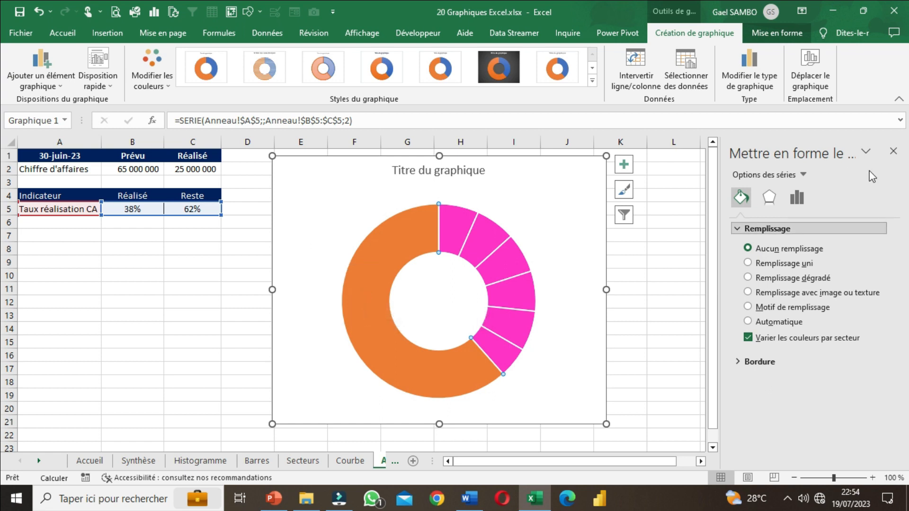
# Step: Give the orange Reste sector a solid fill in the lightest grey theme color
pyautogui.click(372, 285)
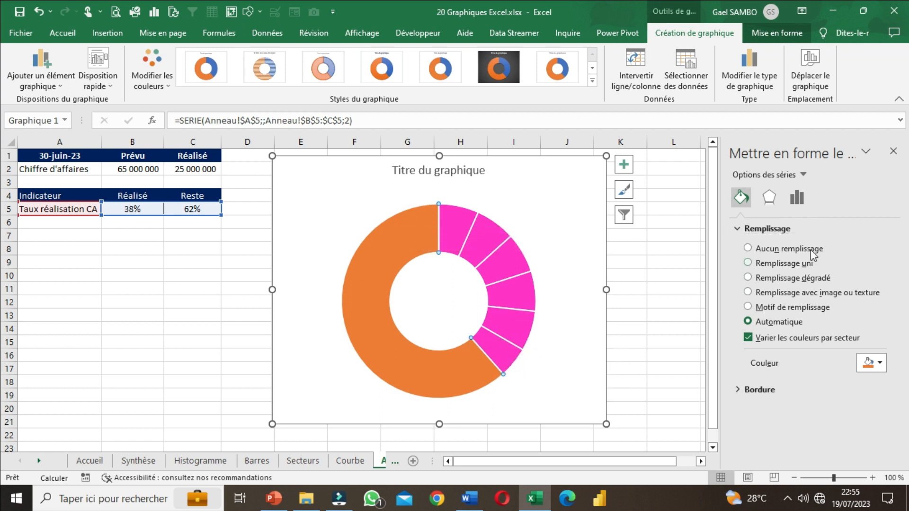
pyautogui.click(766, 268)
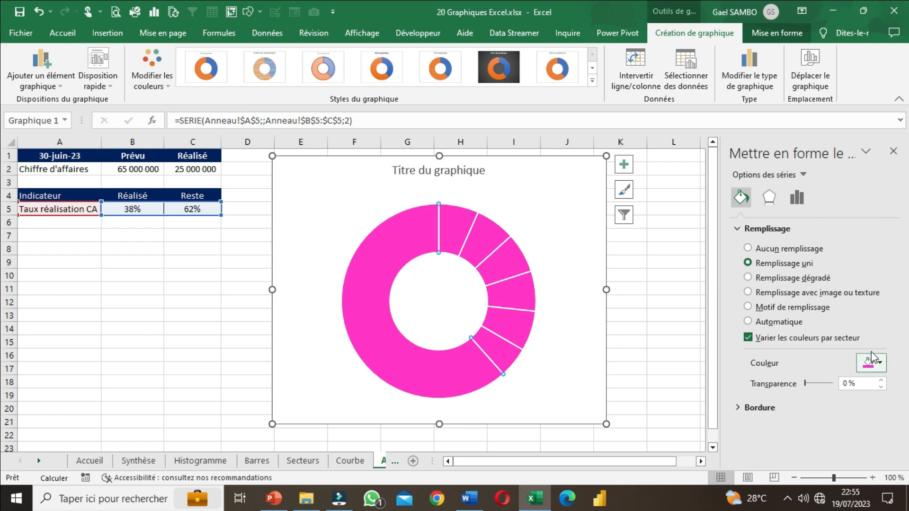
pyautogui.click(873, 365)
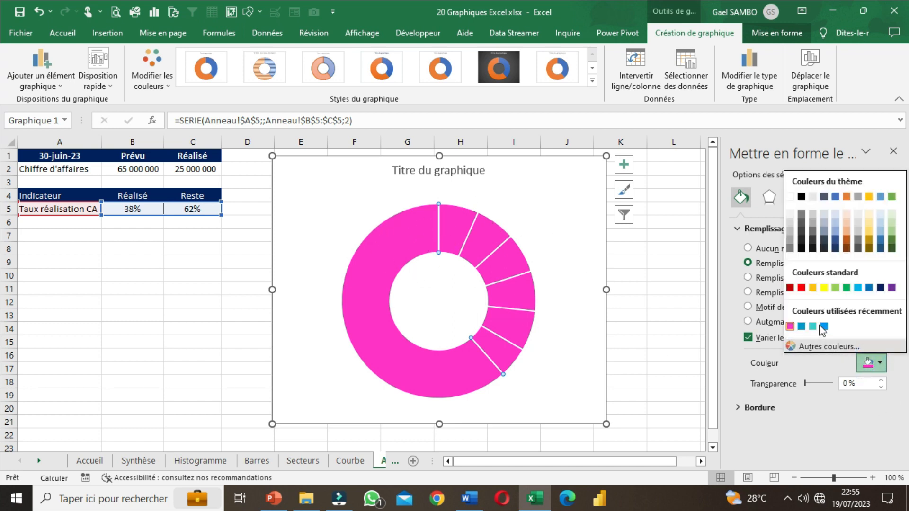
pyautogui.click(789, 215)
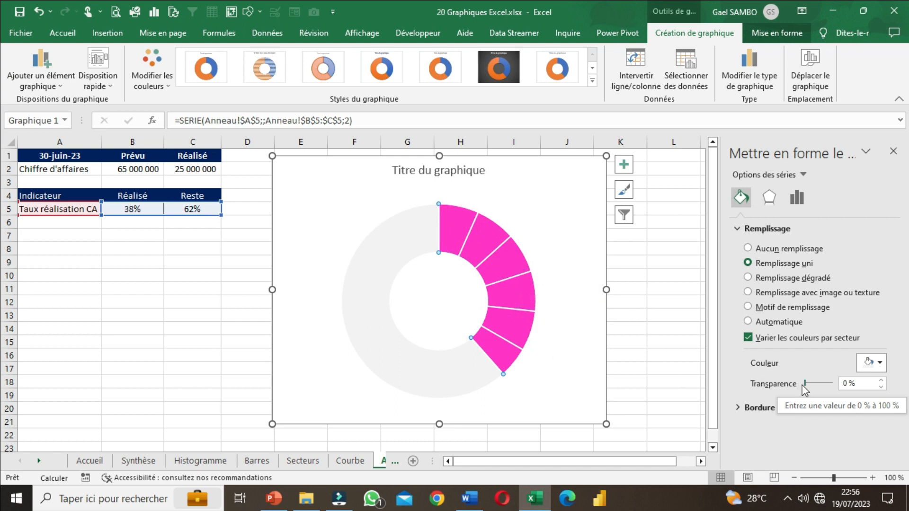
# Step: Set the transparency of the light grey Reste sector to 6 % and enlarge the chart slightly
pyautogui.moveTo(806, 385)
pyautogui.mouseDown()
pyautogui.moveTo(829, 387)
pyautogui.moveTo(810, 391)
pyautogui.mouseUp()
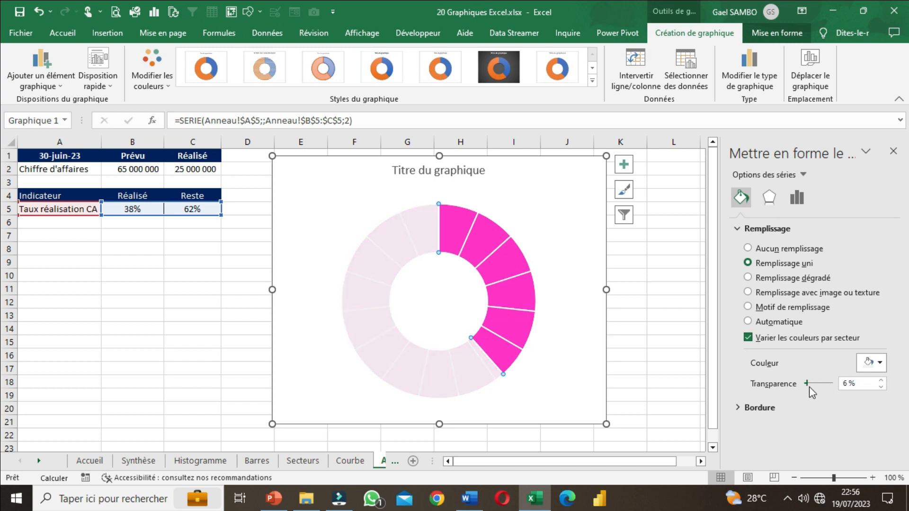
pyautogui.moveTo(809, 387); pyautogui.dragTo(810, 390)
pyautogui.click(881, 387)
pyautogui.click(881, 387)
pyautogui.click(881, 386)
pyautogui.click(893, 151)
pyautogui.click(729, 236)
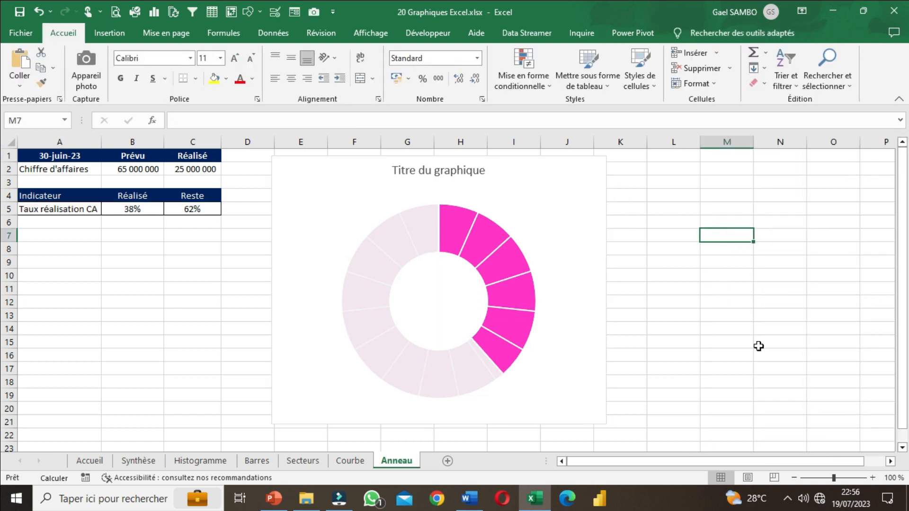
pyautogui.click(599, 420)
pyautogui.moveTo(605, 424); pyautogui.dragTo(613, 428)
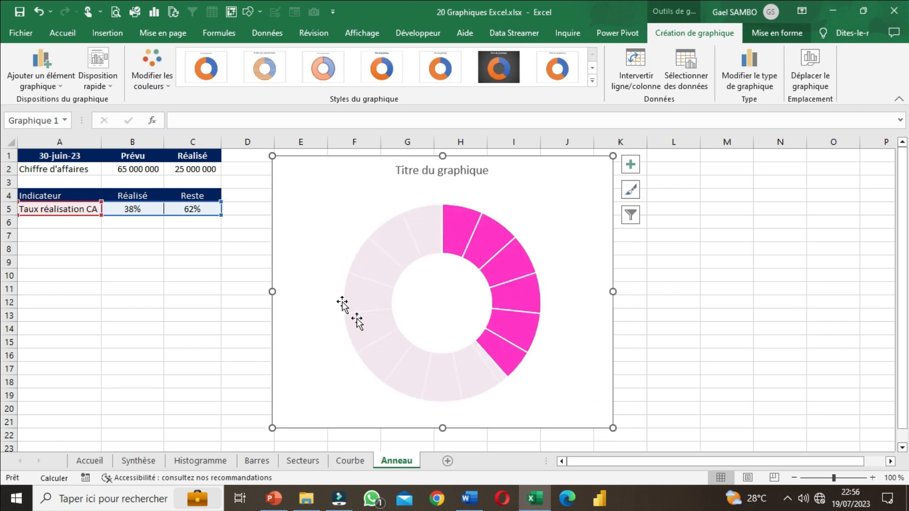
# Step: Test the ring with Réalisé revenues of 30000000 and 50000000 in C2, and restore the value to 25000000
pyautogui.click(184, 166)
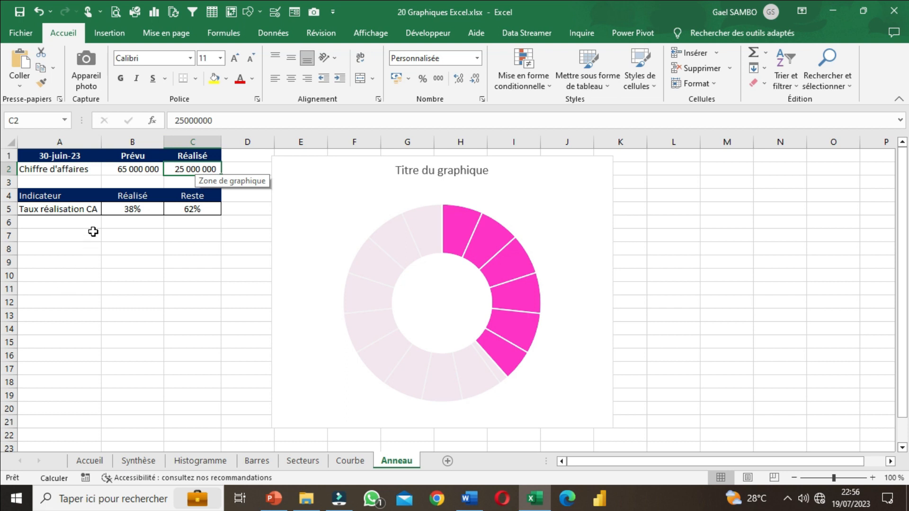
pyautogui.write('3')
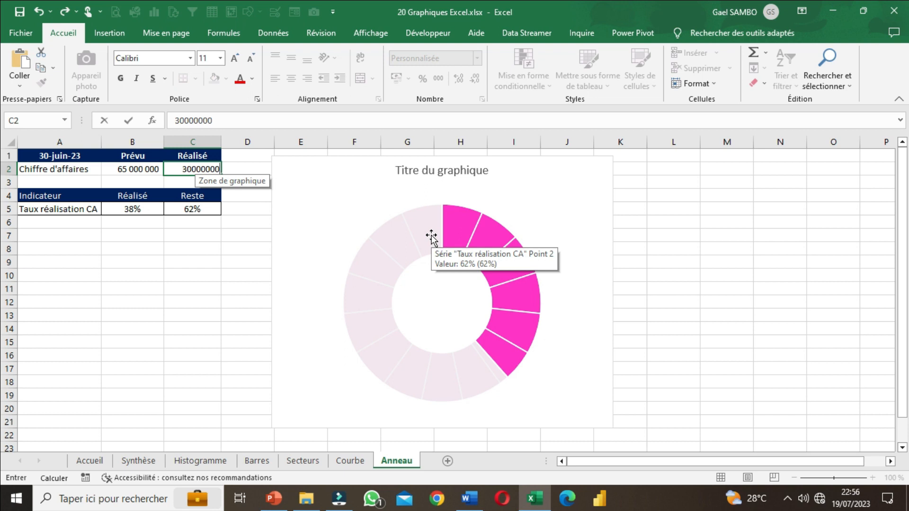
pyautogui.press('Return')
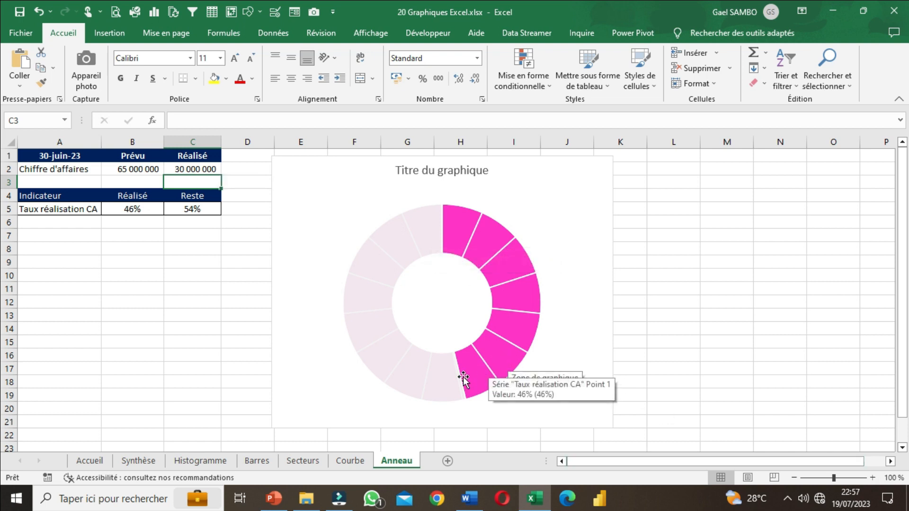
pyautogui.click(183, 170)
pyautogui.write('5')
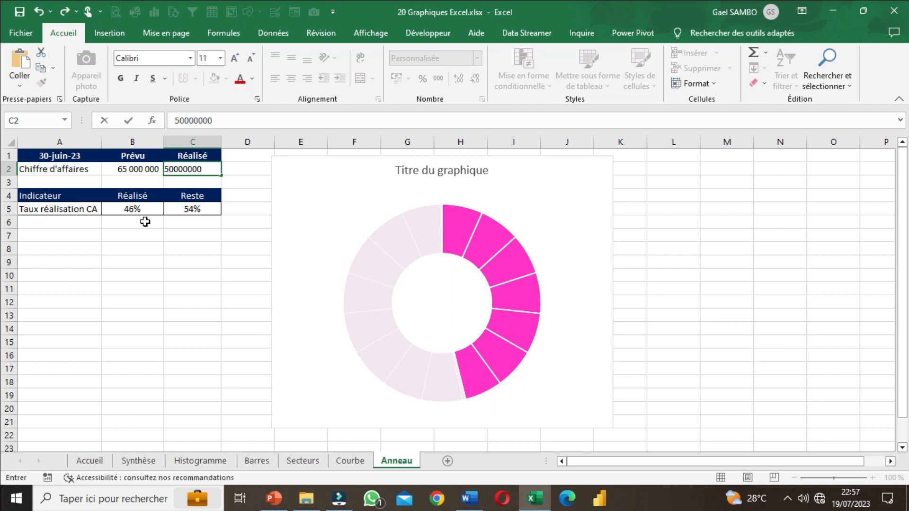
pyautogui.write('0000000')
pyautogui.press('Return')
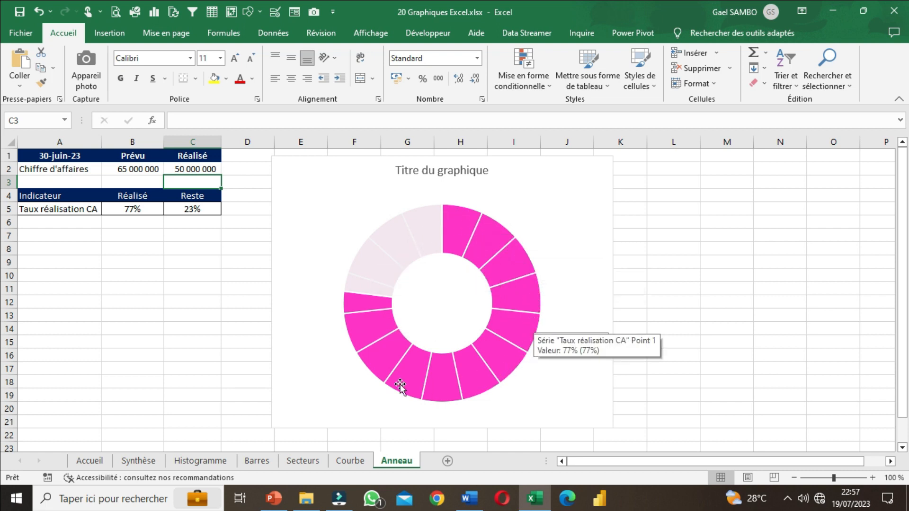
pyautogui.click(197, 171)
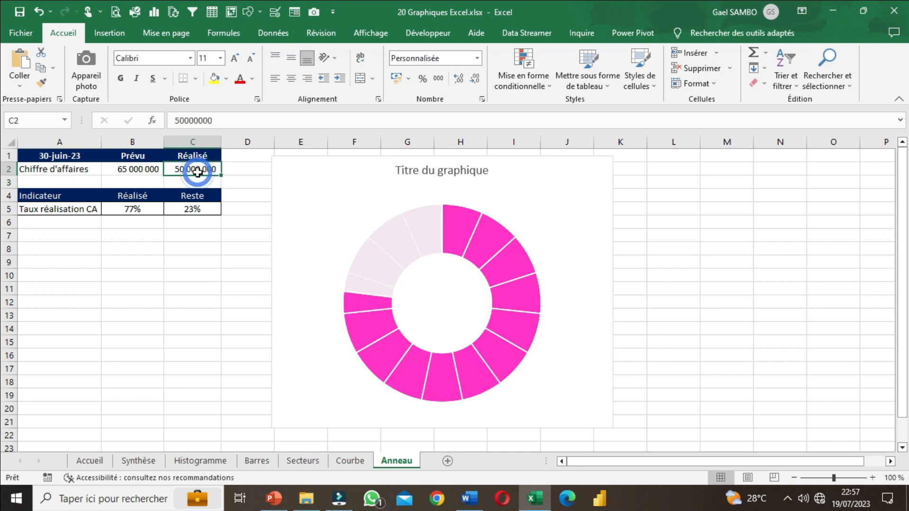
pyautogui.write('25')
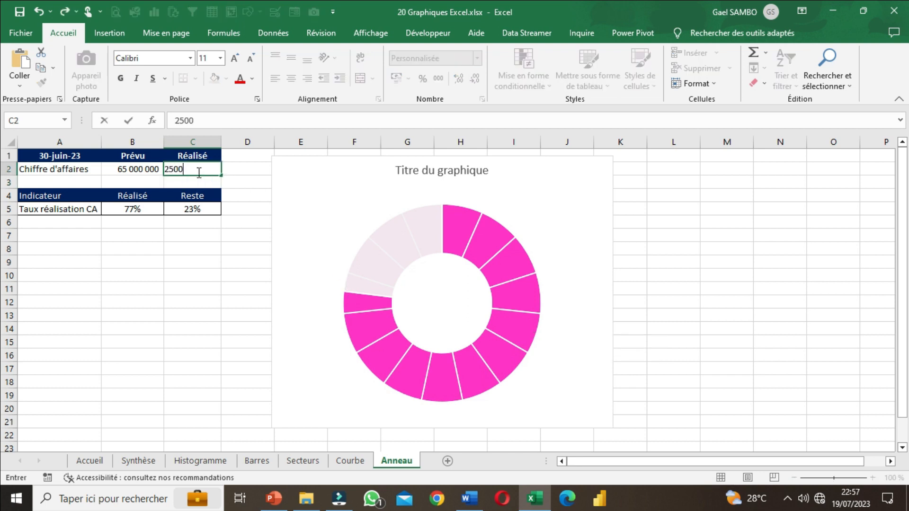
pyautogui.press('Return')
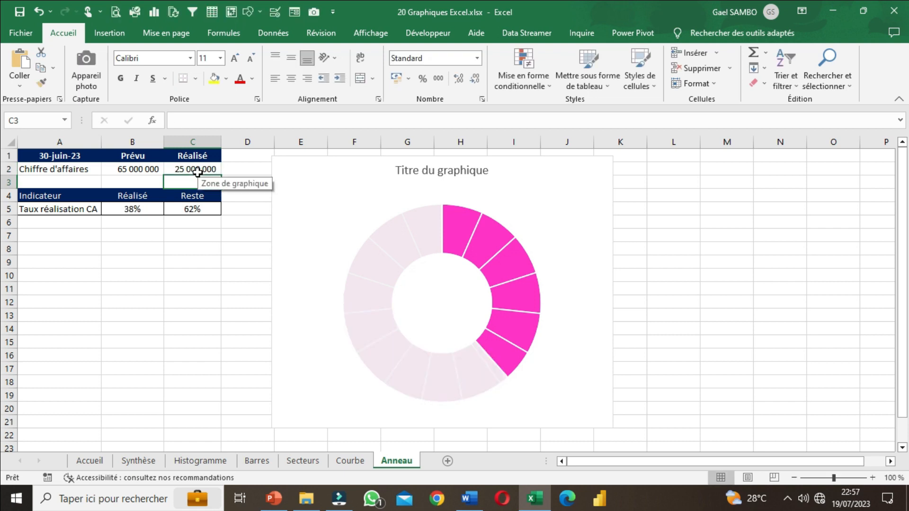
# Step: Widen the chart so its outer edge reaches the end of column K
pyautogui.click(660, 284)
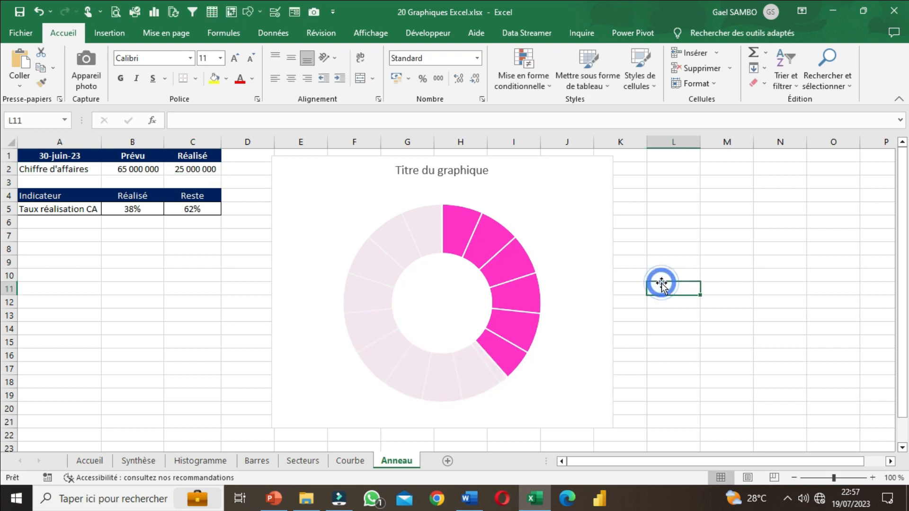
pyautogui.click(616, 430)
pyautogui.moveTo(613, 428); pyautogui.dragTo(649, 428)
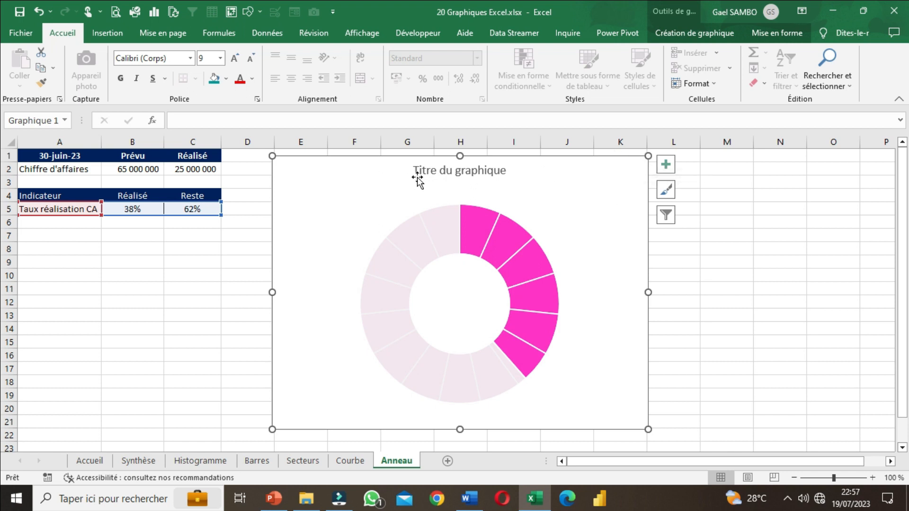
# Step: Replace the placeholder chart title with "Taux de réalisation du chiffre d'affaires Juin 2023"
pyautogui.click(466, 172)
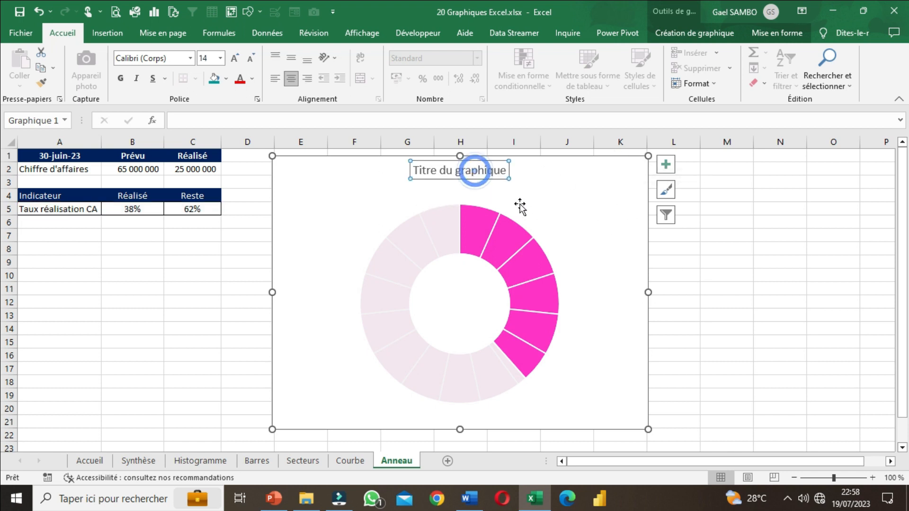
pyautogui.click(436, 171)
pyautogui.doubleClick(435, 172)
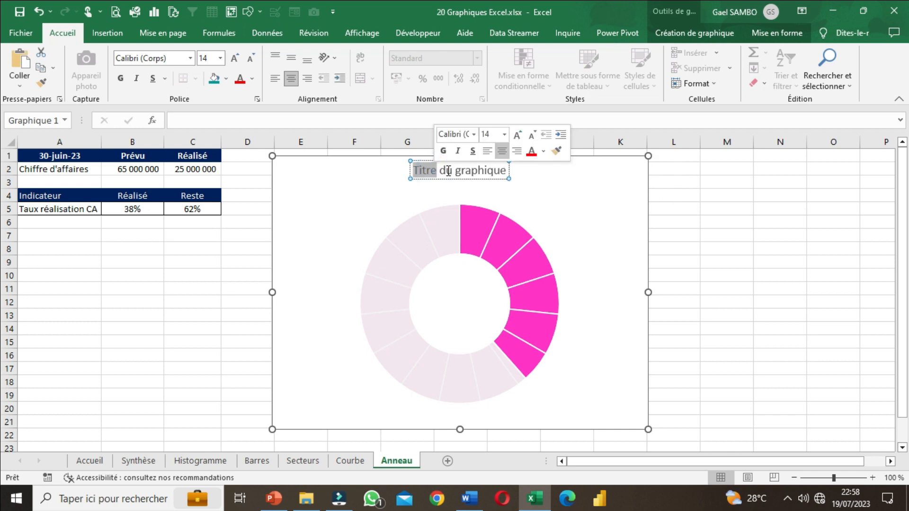
pyautogui.press('Delete')
pyautogui.press('Delete')
pyautogui.press('Delete')
pyautogui.press('Delete')
pyautogui.press('Delete')
pyautogui.press('Delete')
pyautogui.press('Delete')
pyautogui.press('Delete')
pyautogui.press('Delete')
pyautogui.press('Delete')
pyautogui.press('Delete')
pyautogui.press('Delete')
pyautogui.press('Delete')
pyautogui.press('Delete')
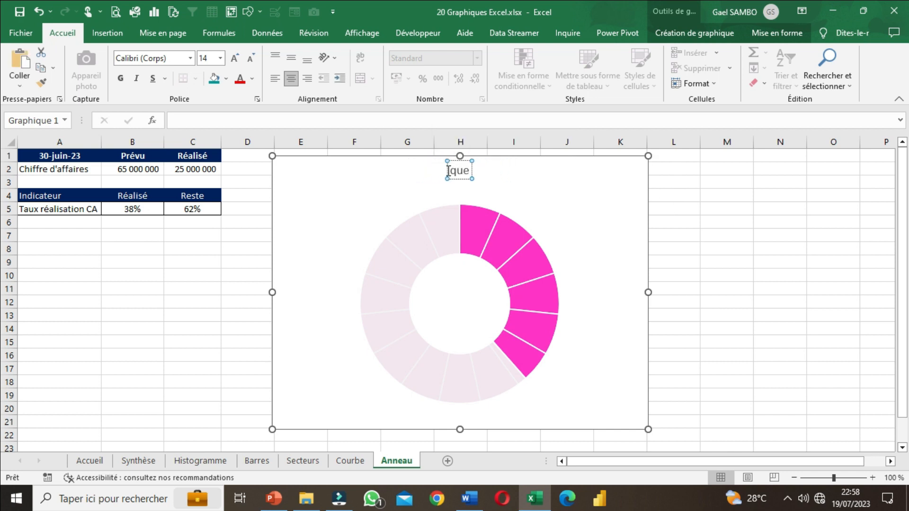
pyautogui.write('Taux de réali')
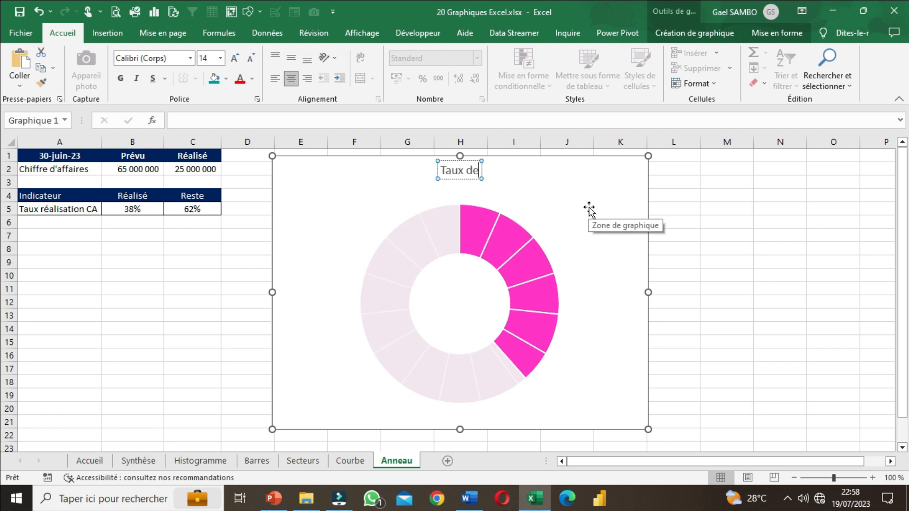
pyautogui.write('sa')
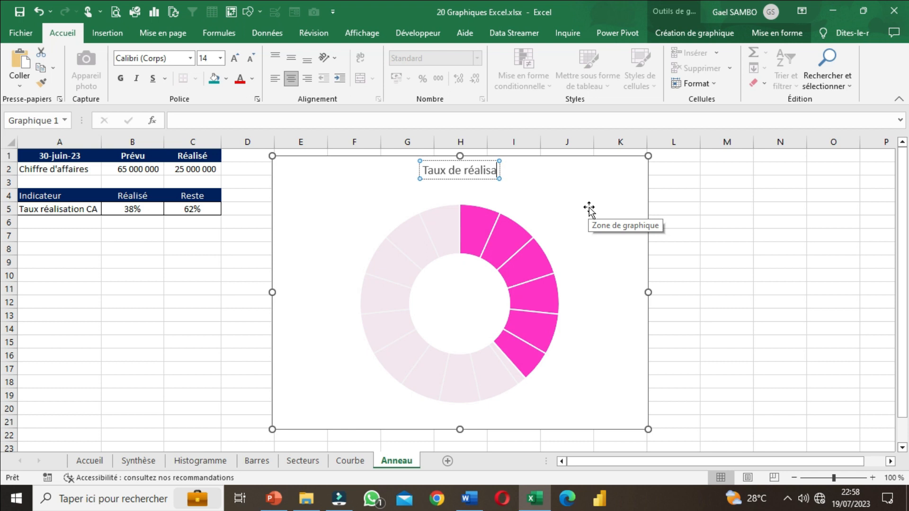
pyautogui.write('tion du chiffre')
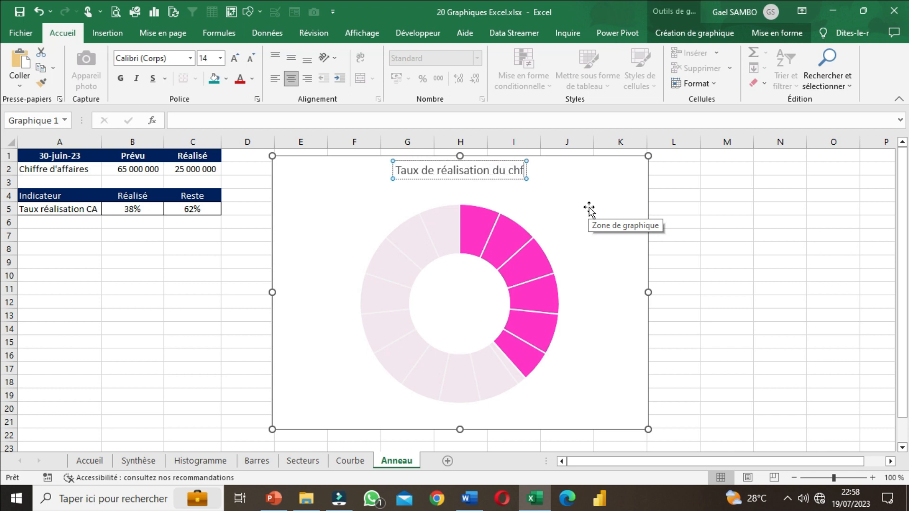
pyautogui.write(' d')
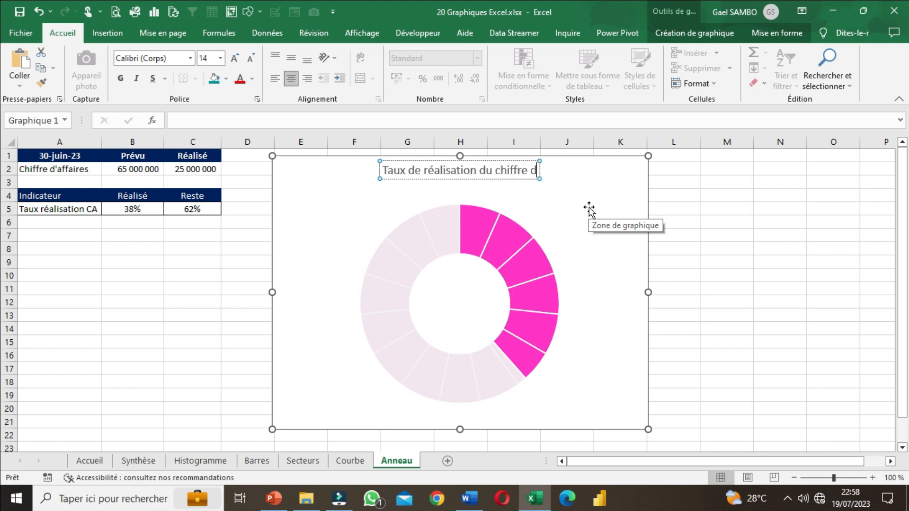
pyautogui.write("'affaires")
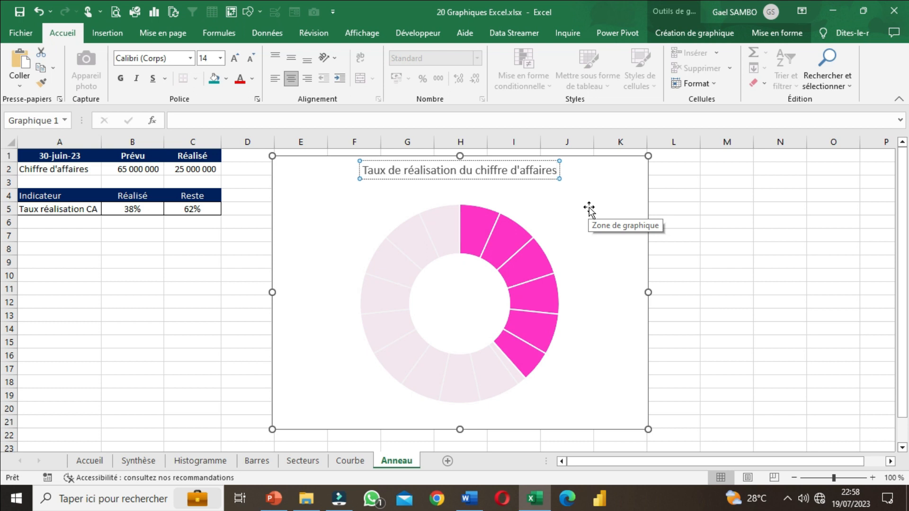
pyautogui.write(' Juin 2023')
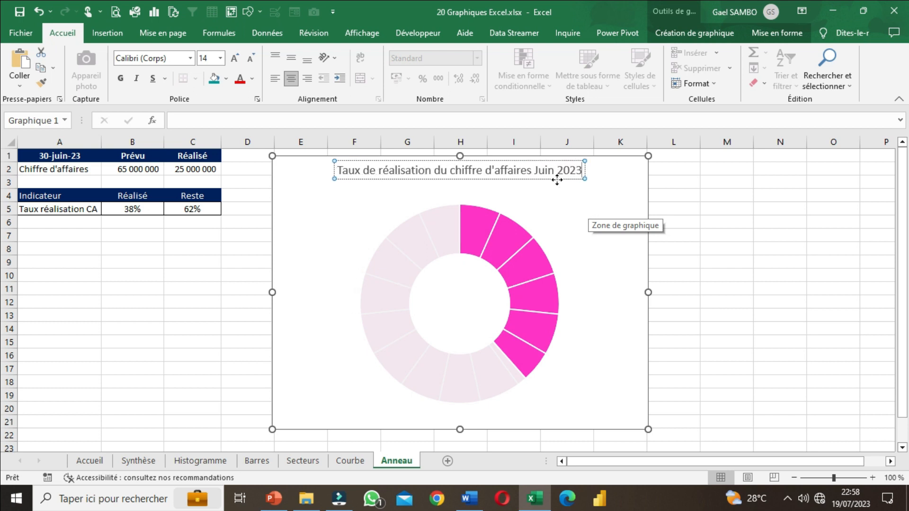
pyautogui.click(673, 209)
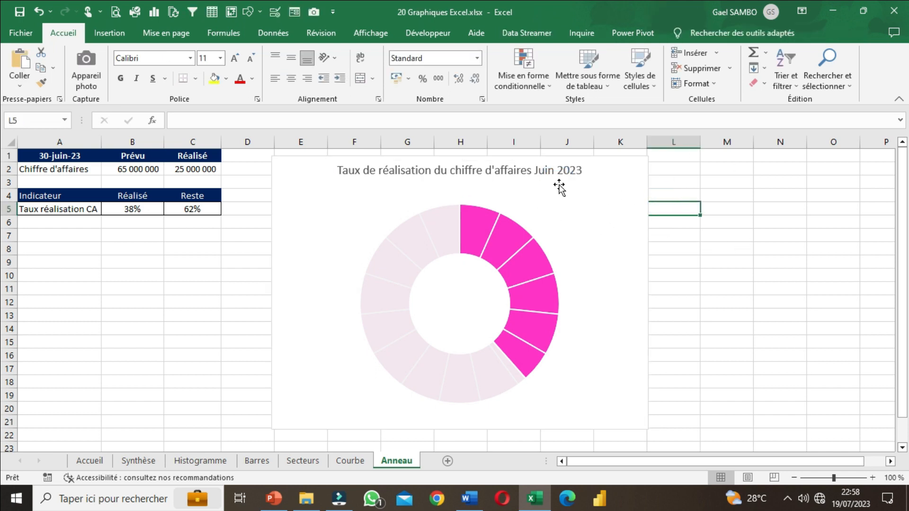
# Step: Format the chart title in bold Roboto with the recently used teal-blue font color
pyautogui.click(527, 176)
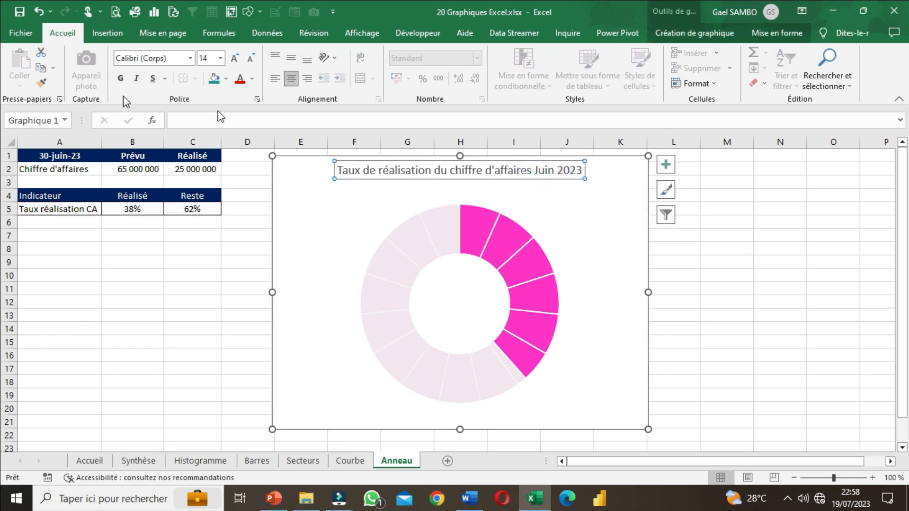
pyautogui.click(191, 58)
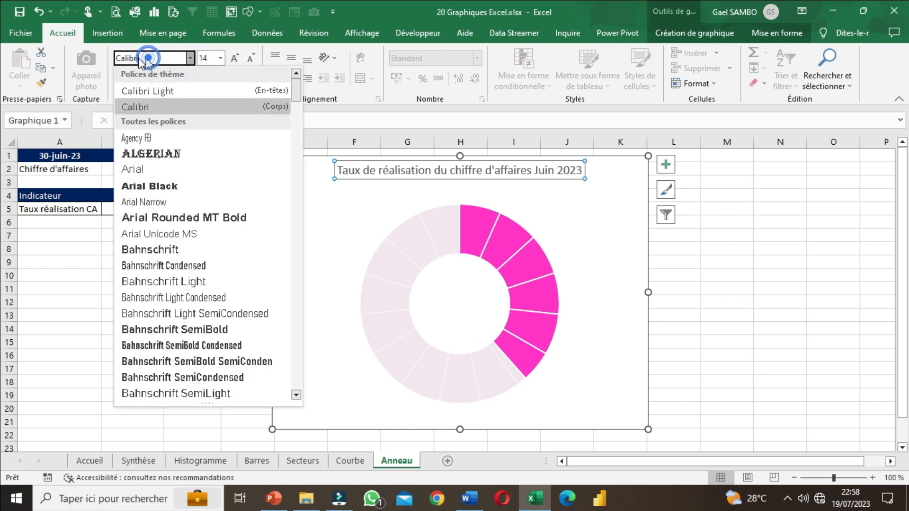
pyautogui.write('Roboto')
pyautogui.press('Return')
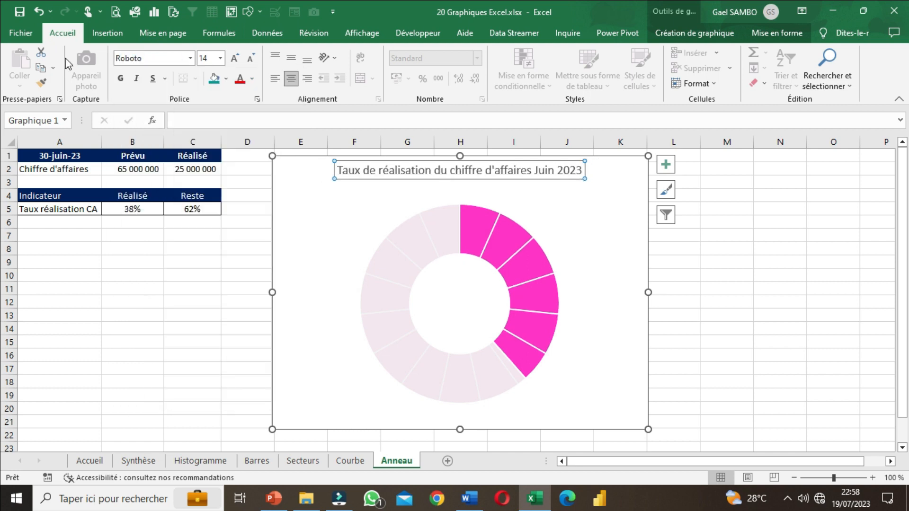
pyautogui.click(121, 80)
pyautogui.click(235, 60)
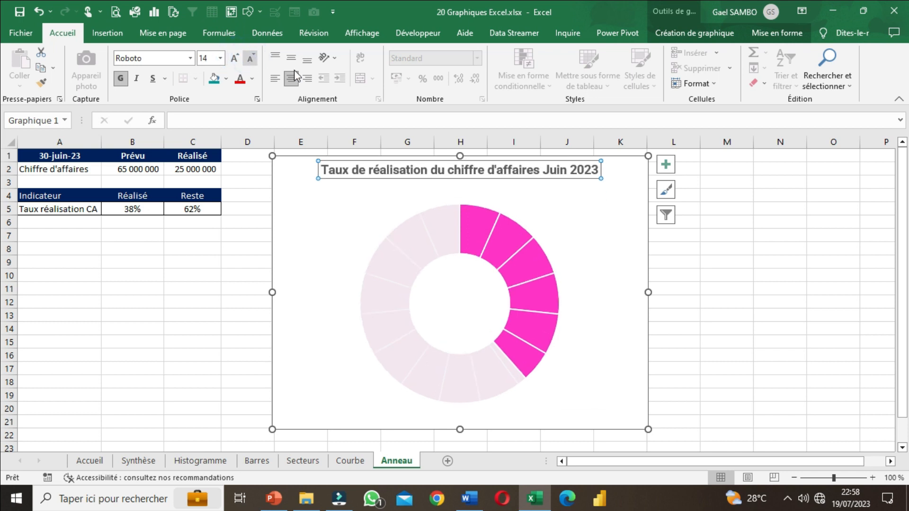
pyautogui.click(251, 78)
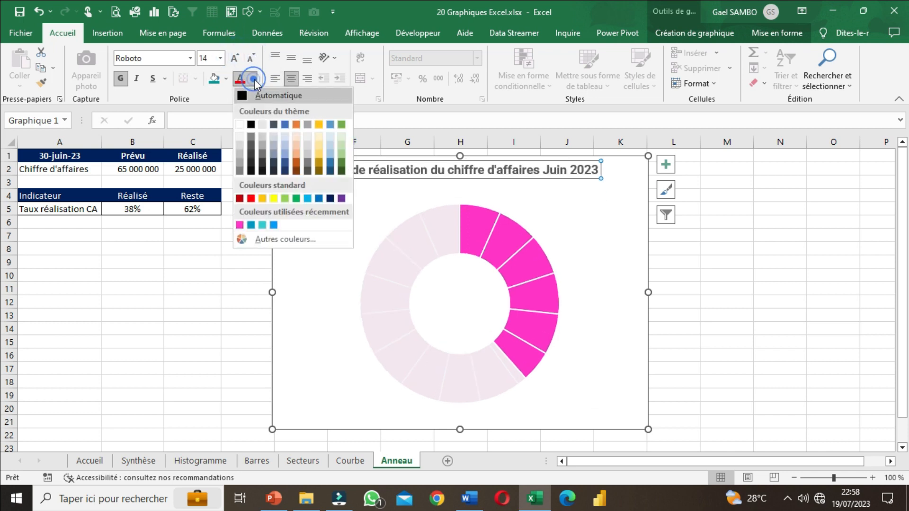
pyautogui.click(251, 225)
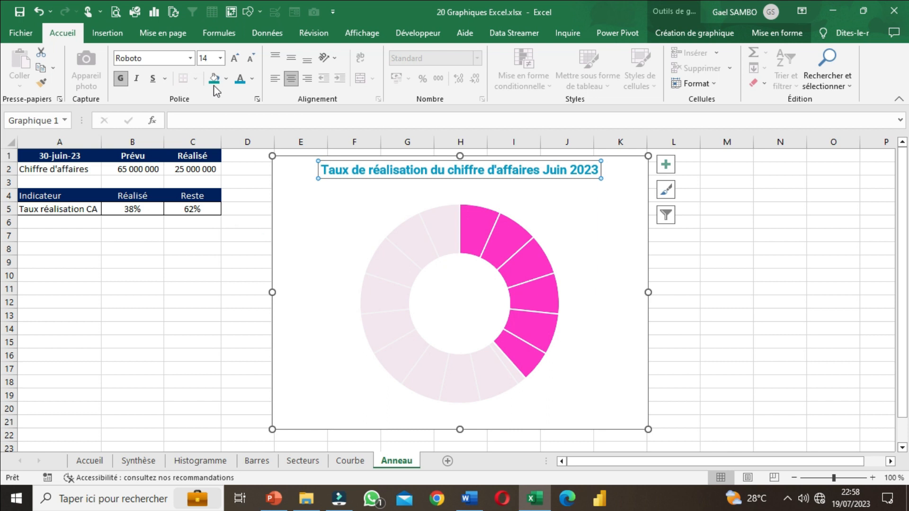
pyautogui.click(750, 269)
# Step: Enlarge the chart so it extends into column L and down to the end of row 22
pyautogui.click(648, 420)
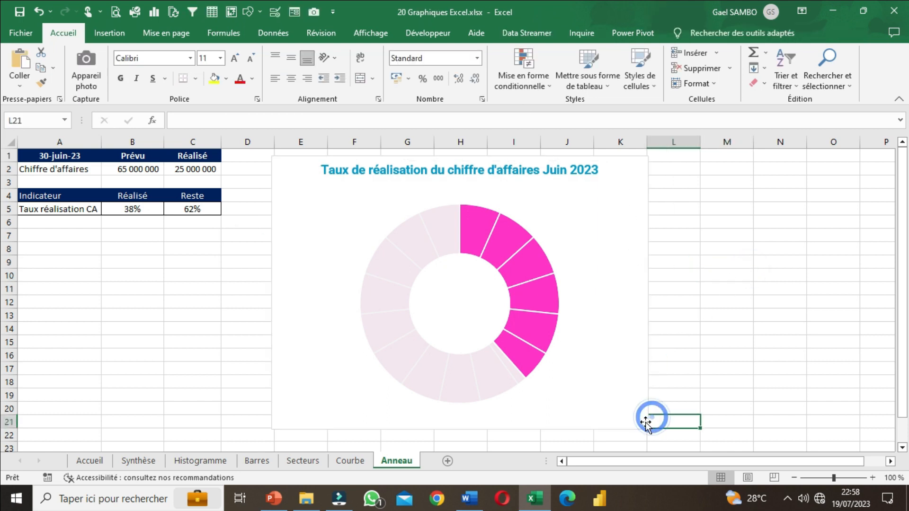
pyautogui.click(643, 420)
pyautogui.moveTo(648, 430); pyautogui.dragTo(667, 442)
pyautogui.click(729, 369)
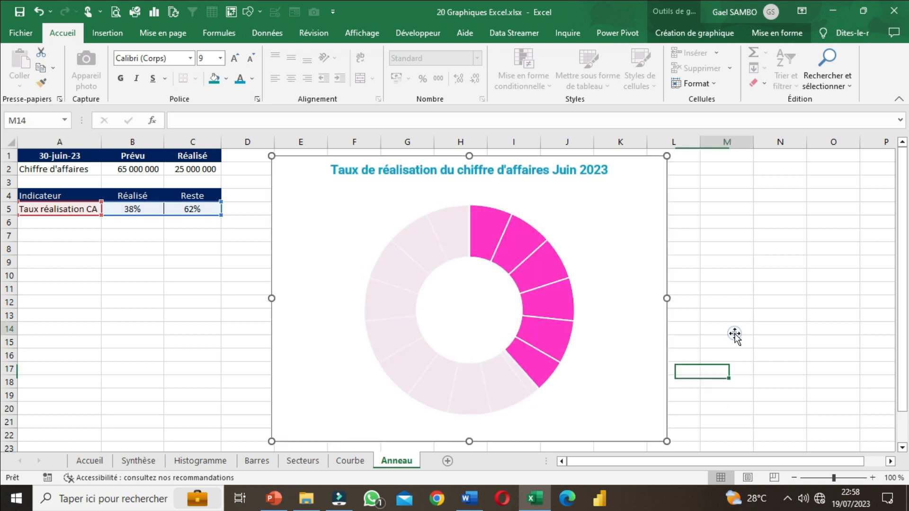
pyautogui.click(729, 329)
# Step: Draw a text box below the indicator table, spanning columns B and C from about row 8 to row 12
pyautogui.click(131, 210)
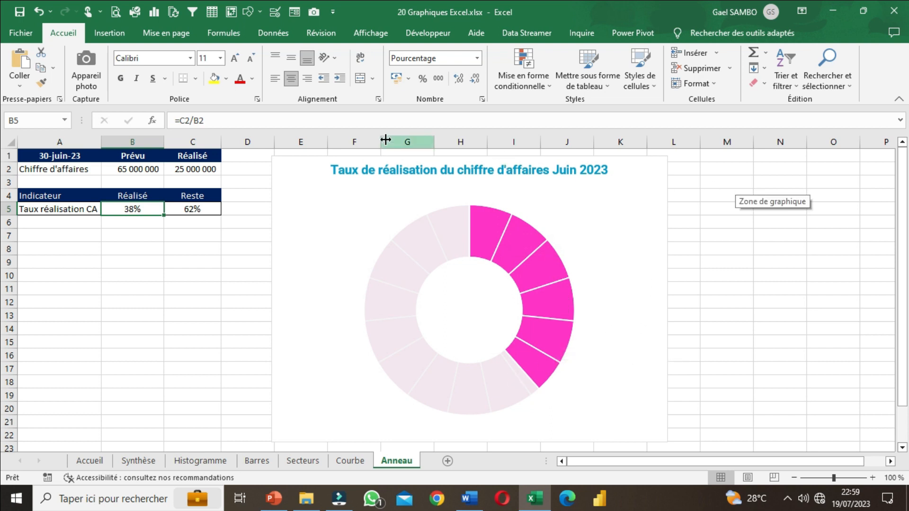
pyautogui.click(99, 31)
pyautogui.click(183, 83)
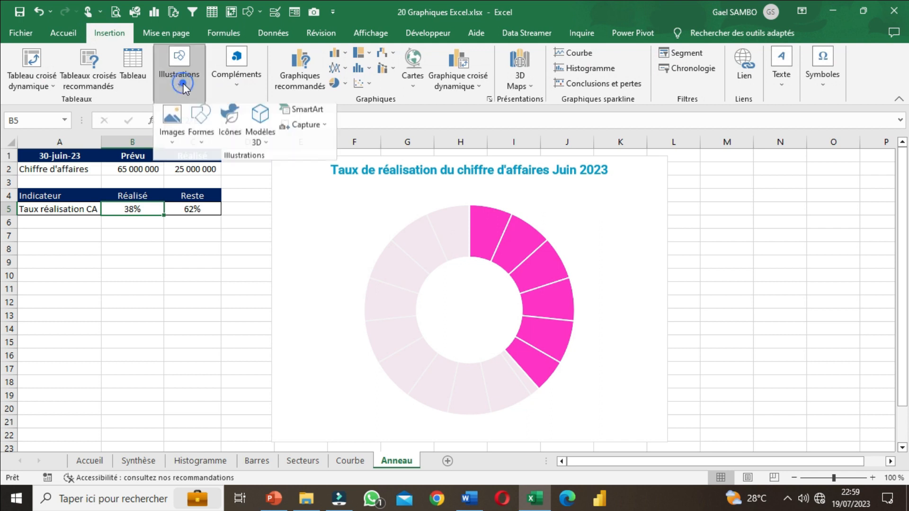
pyautogui.click(176, 68)
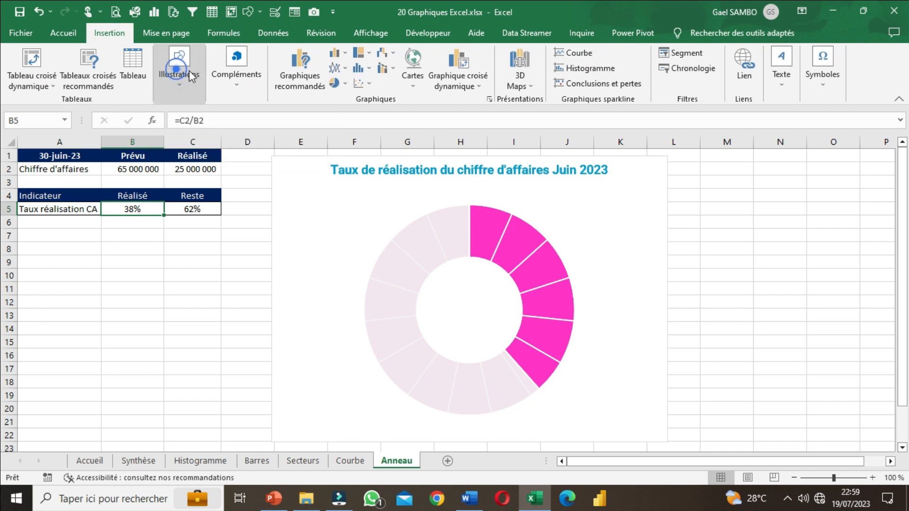
pyautogui.click(182, 81)
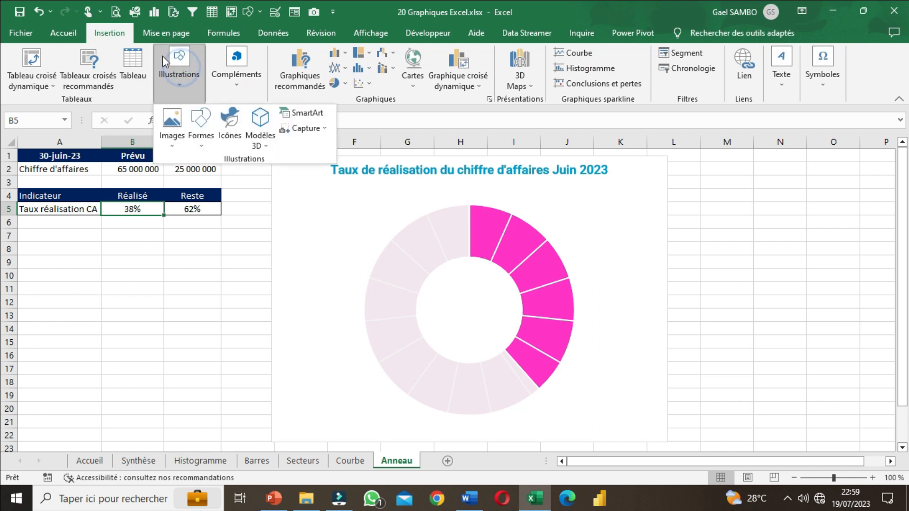
pyautogui.click(203, 138)
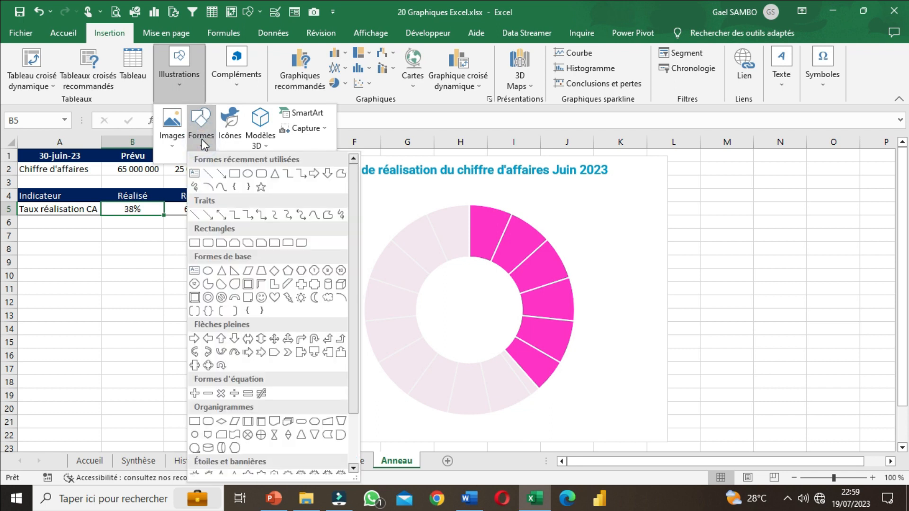
pyautogui.click(195, 178)
pyautogui.moveTo(144, 251); pyautogui.dragTo(218, 308)
pyautogui.click(198, 344)
pyautogui.click(195, 306)
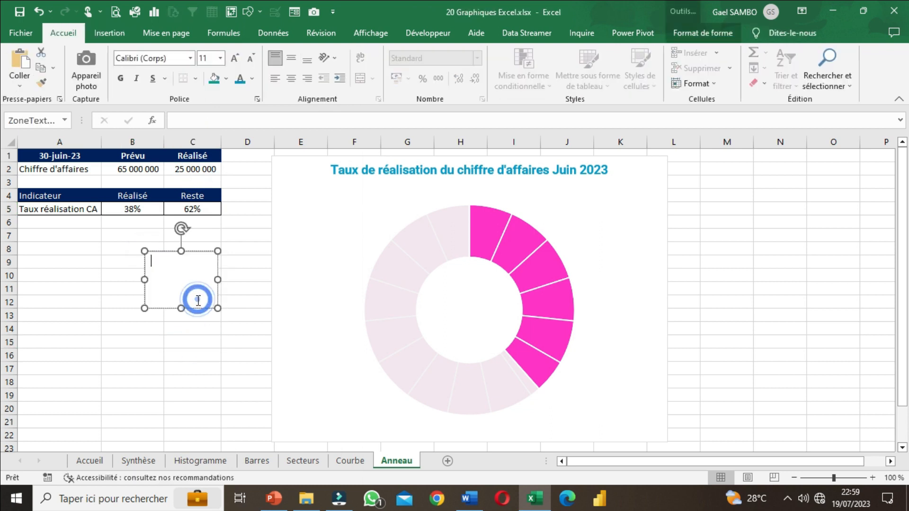
# Step: Link the empty text box to the achieved rate in cell B5 with the formula =$B$5
pyautogui.click(137, 206)
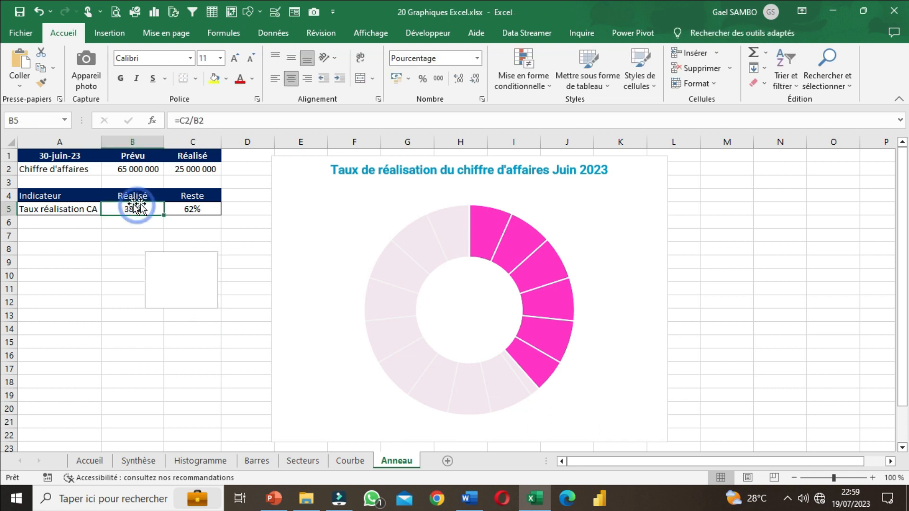
pyautogui.click(193, 294)
pyautogui.click(178, 364)
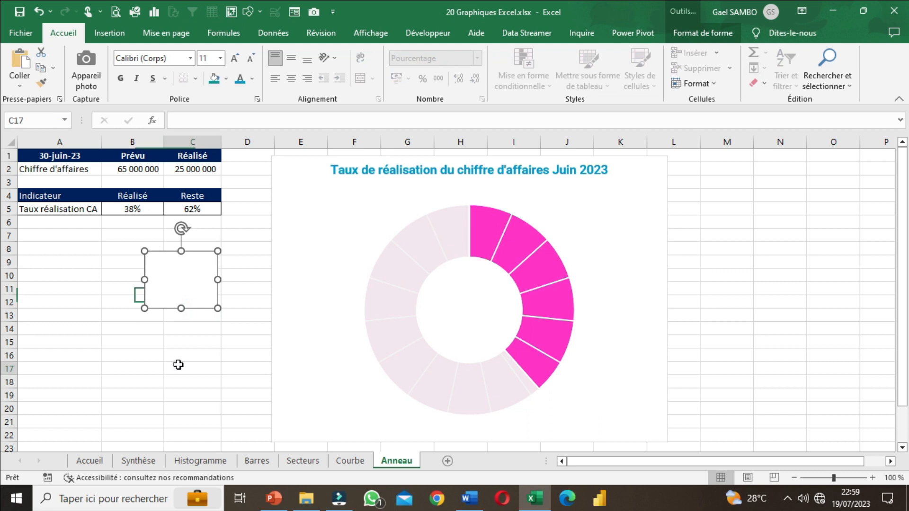
pyautogui.click(196, 306)
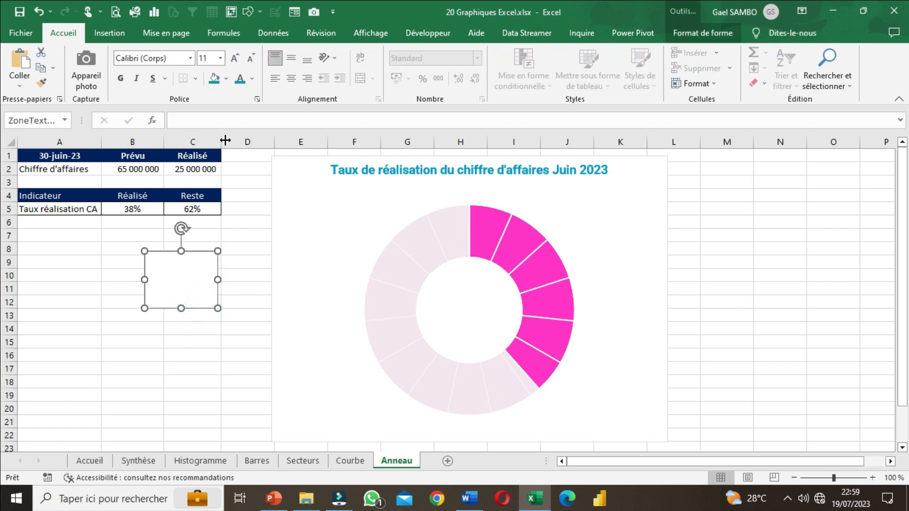
pyautogui.click(176, 118)
pyautogui.click(174, 119)
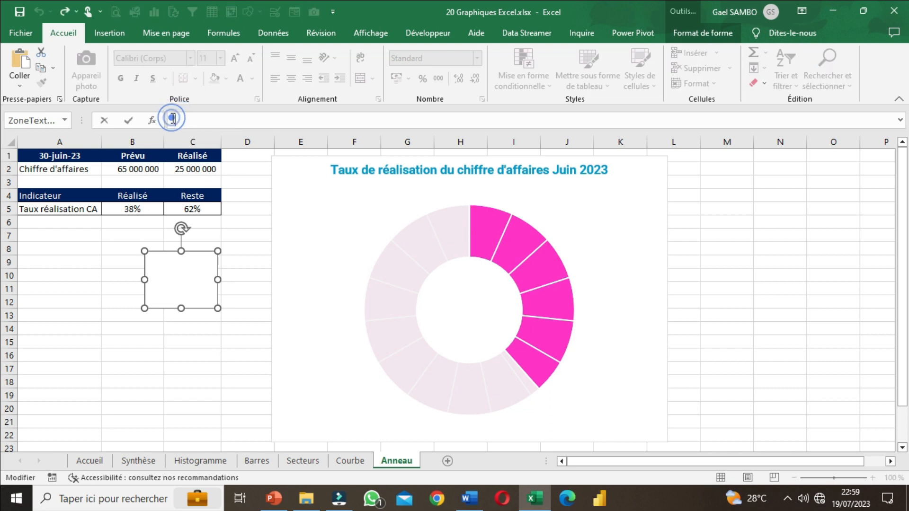
pyautogui.write('=')
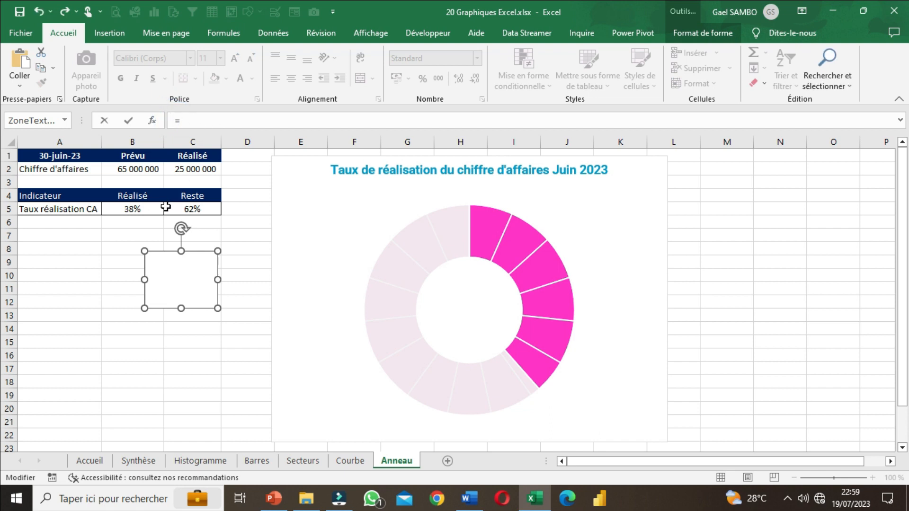
pyautogui.click(142, 209)
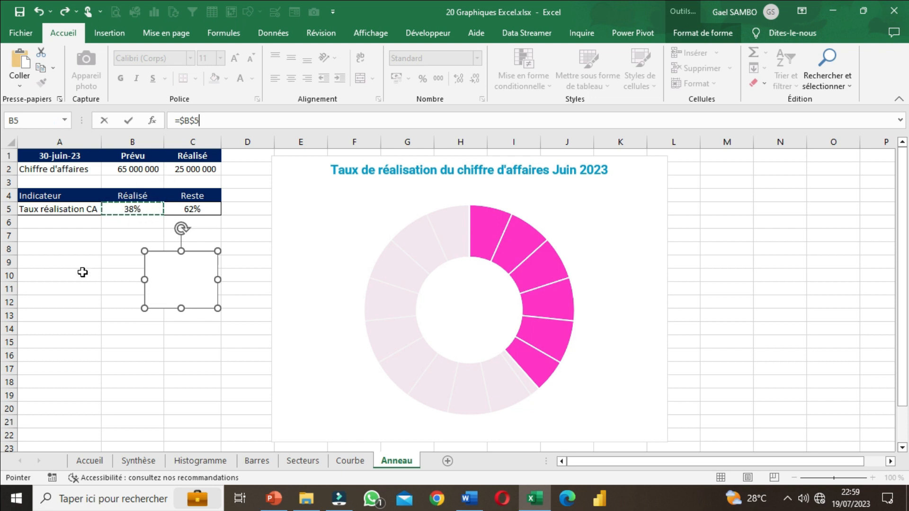
pyautogui.press('Return')
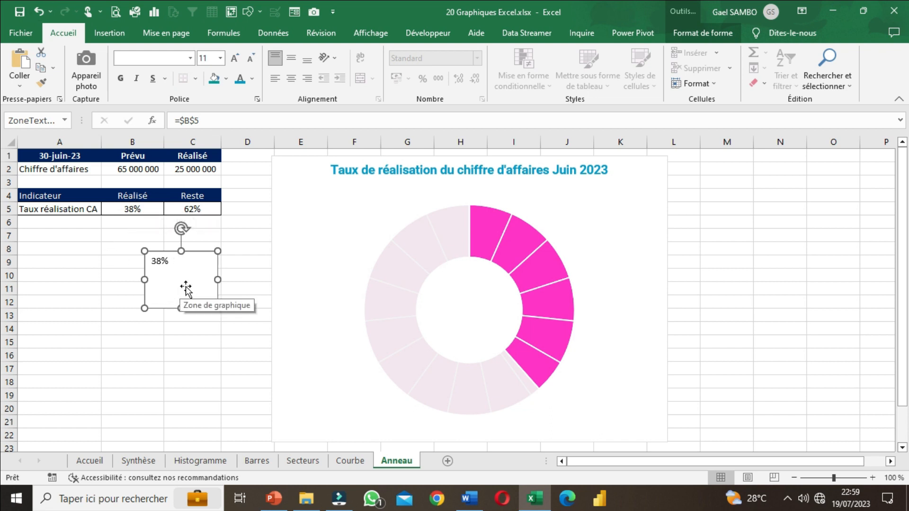
# Step: Center the text box content horizontally and vertically and format it in bold Roboto at size 20
pyautogui.click(290, 81)
pyautogui.click(292, 51)
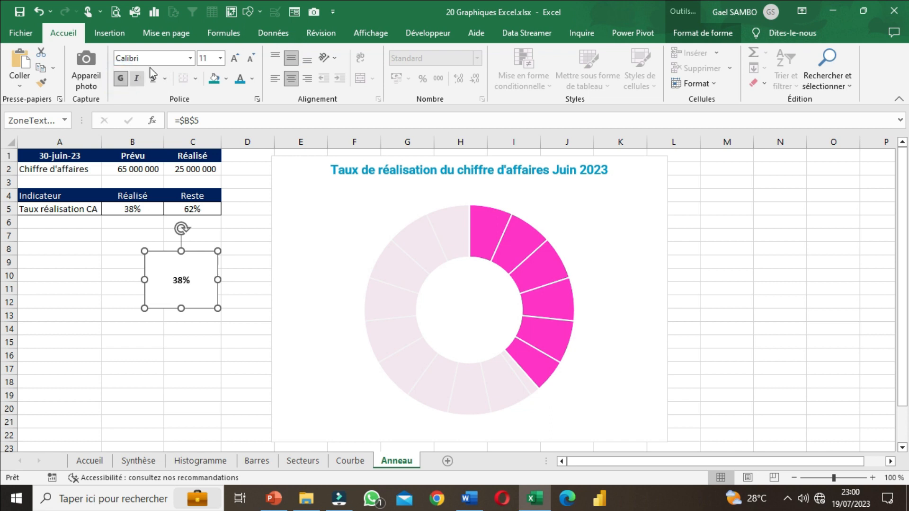
pyautogui.click(173, 58)
pyautogui.write('Ro')
pyautogui.press('Return')
pyautogui.click(235, 58)
pyautogui.click(235, 59)
pyautogui.click(235, 59)
pyautogui.click(236, 58)
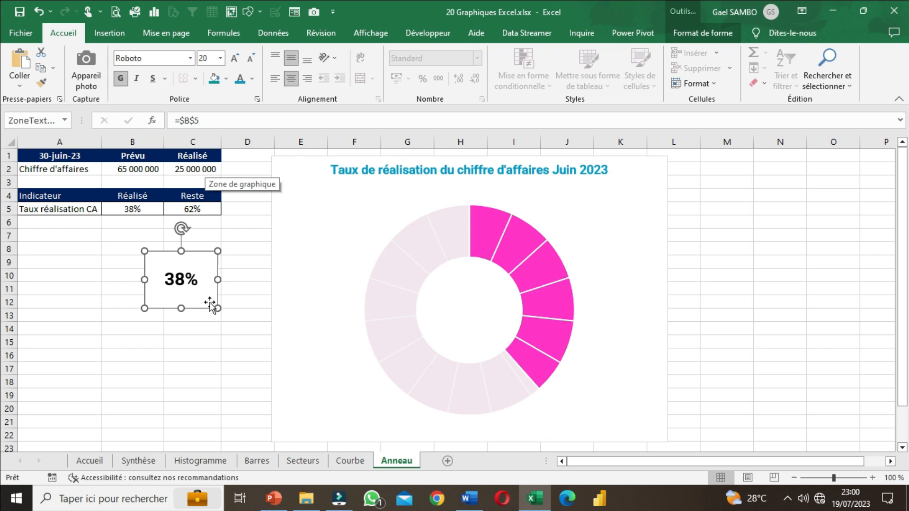
# Step: Enlarge the text box to about 3.78 cm high by 4.21 cm wide and increase its font size to 32
pyautogui.moveTo(216, 308); pyautogui.dragTo(240, 325)
pyautogui.click(234, 59)
pyautogui.click(234, 58)
pyautogui.click(234, 58)
pyautogui.click(233, 59)
pyautogui.moveTo(239, 325); pyautogui.dragTo(251, 347)
pyautogui.click(234, 59)
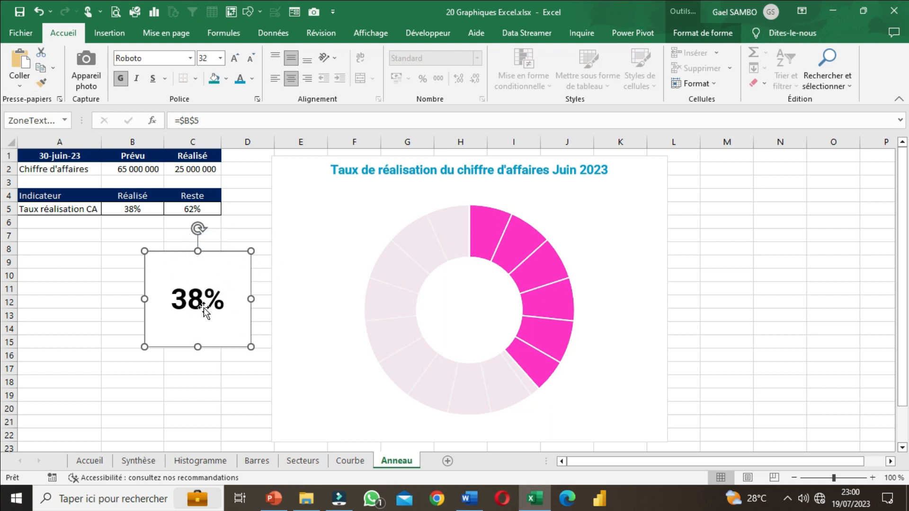
# Step: Remove both the fill and the outline of the percentage text box
pyautogui.click(220, 252)
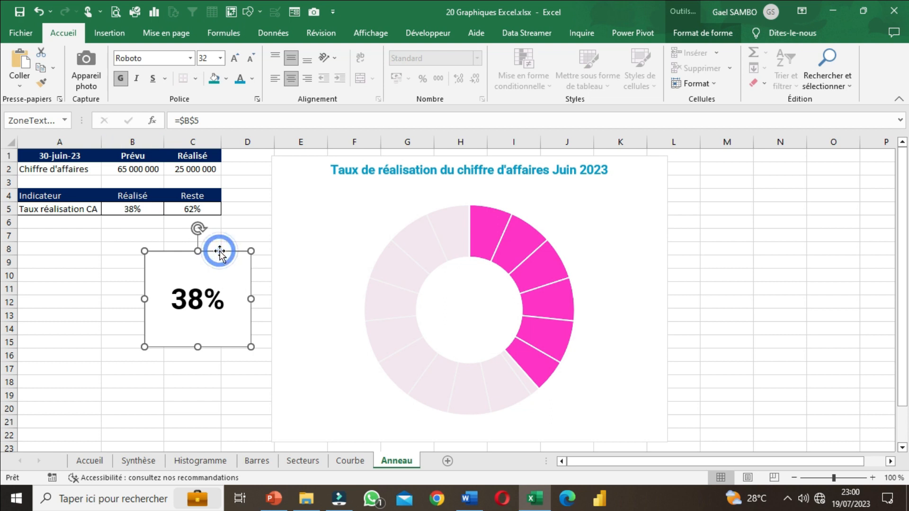
pyautogui.click(692, 33)
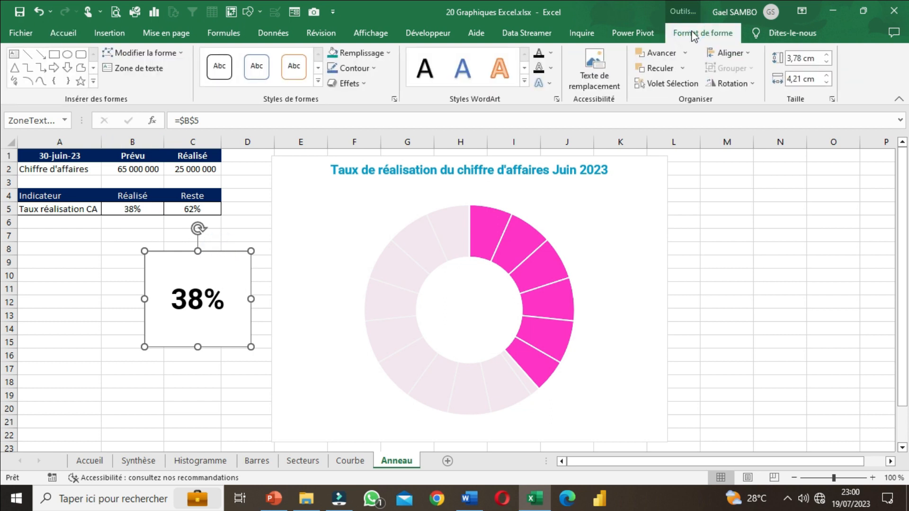
pyautogui.click(360, 54)
pyautogui.click(362, 53)
pyautogui.click(362, 53)
pyautogui.click(338, 213)
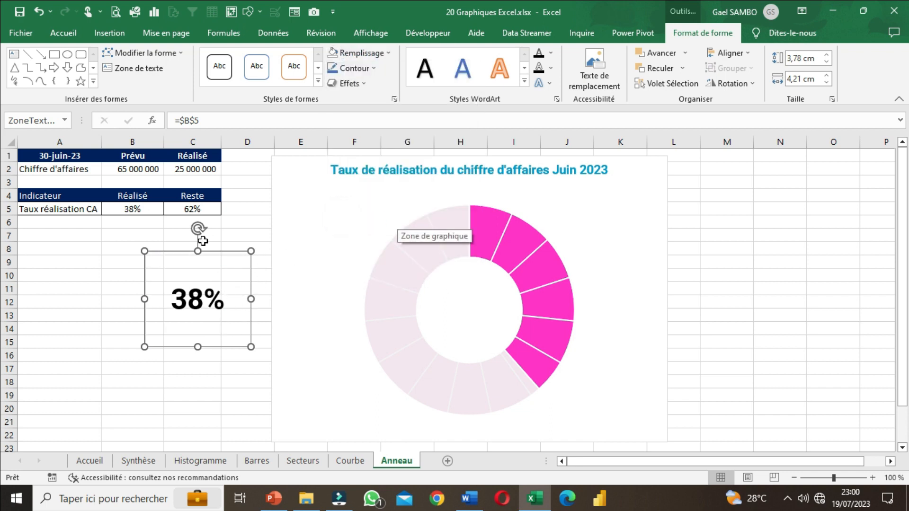
pyautogui.click(369, 68)
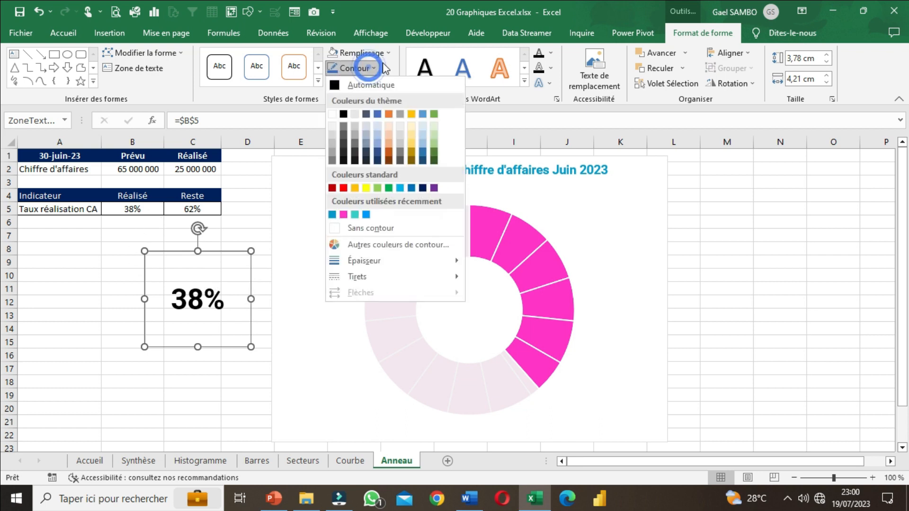
pyautogui.click(374, 228)
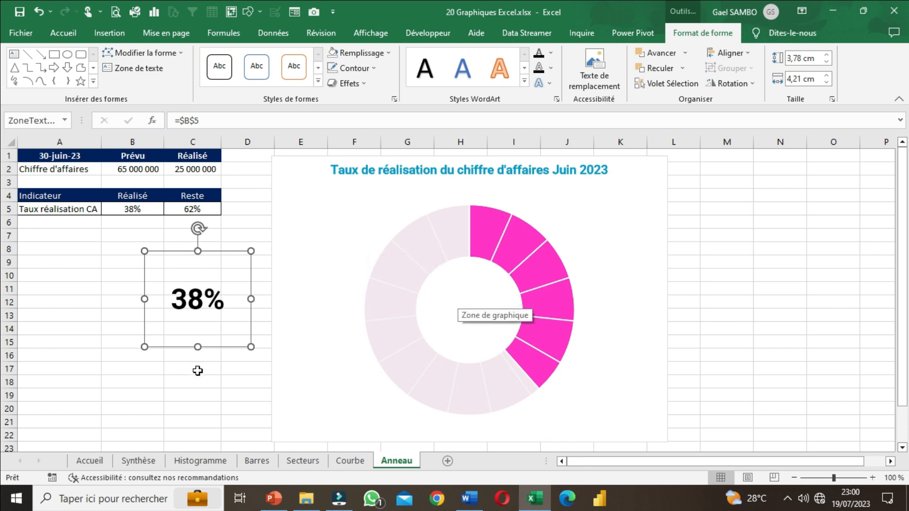
# Step: Move the percentage text box into the ring's central hole and widen it to about 4.55 cm
pyautogui.click(212, 368)
pyautogui.click(211, 347)
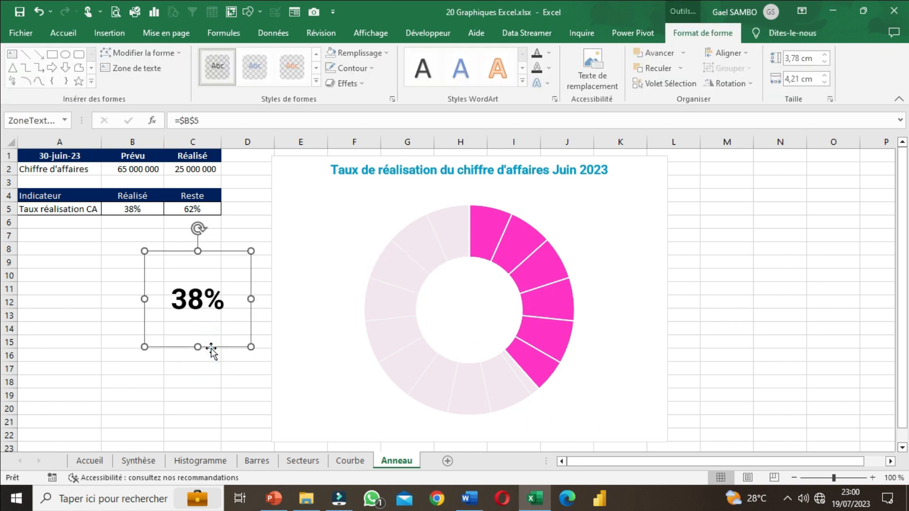
pyautogui.click(211, 348)
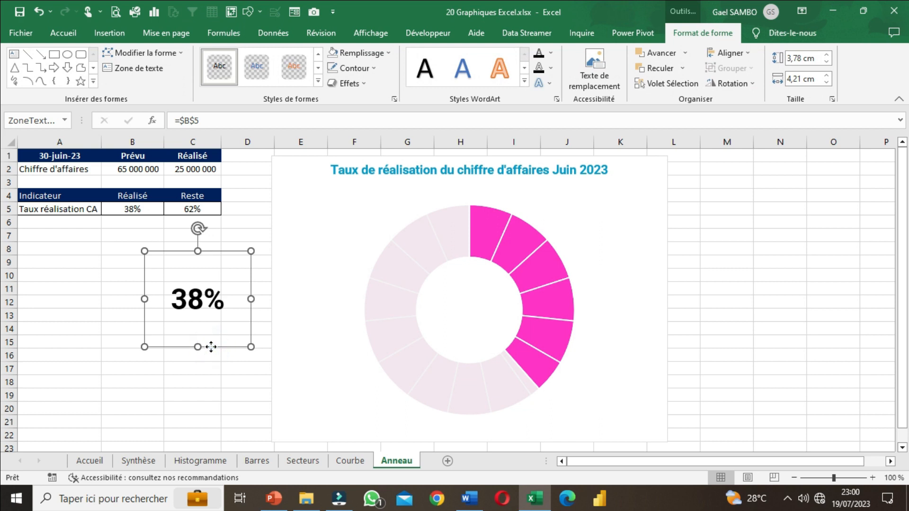
pyautogui.moveTo(211, 347); pyautogui.dragTo(483, 359)
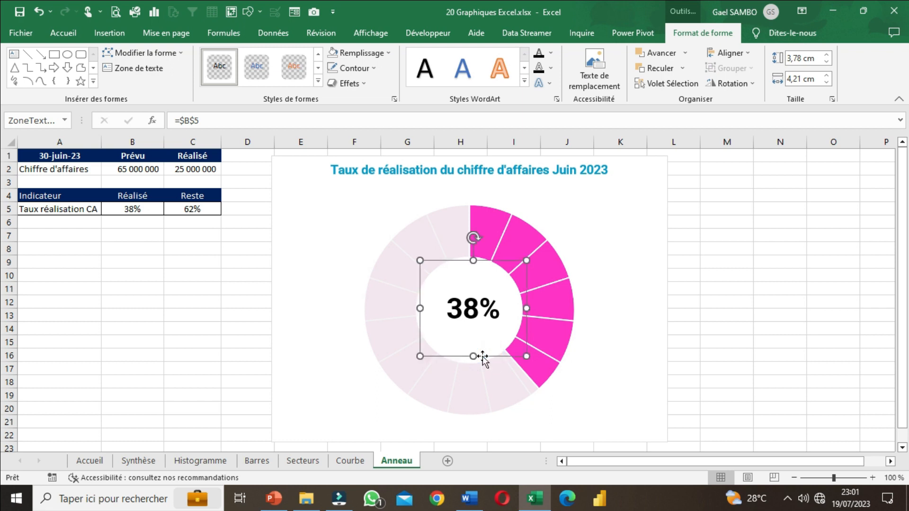
pyautogui.moveTo(419, 309); pyautogui.dragTo(412, 308)
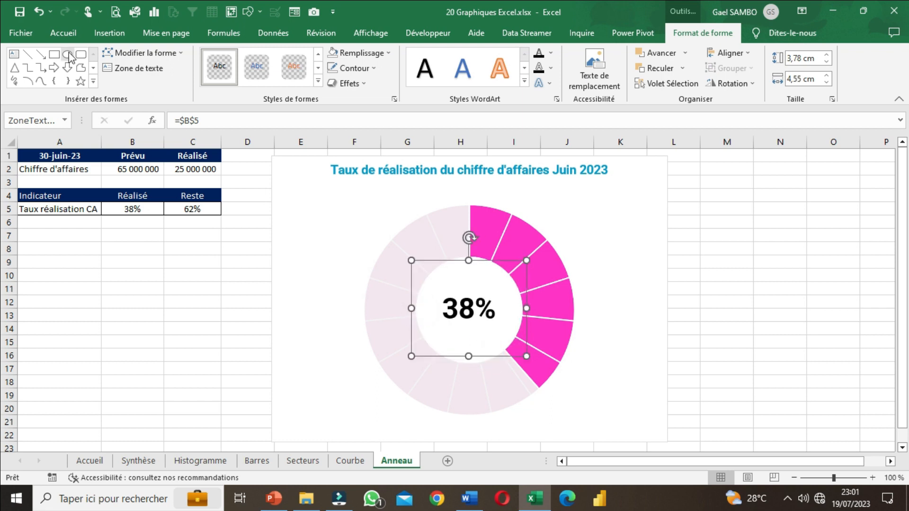
# Step: Increase the percentage's font size to 36 and shift its text box slightly right and down inside the ring
pyautogui.click(70, 33)
pyautogui.click(235, 58)
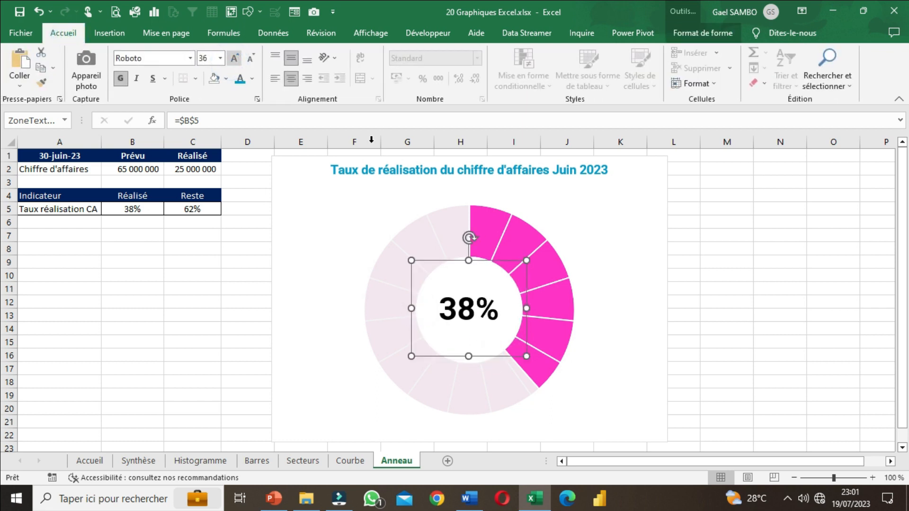
pyautogui.moveTo(484, 357); pyautogui.dragTo(495, 360)
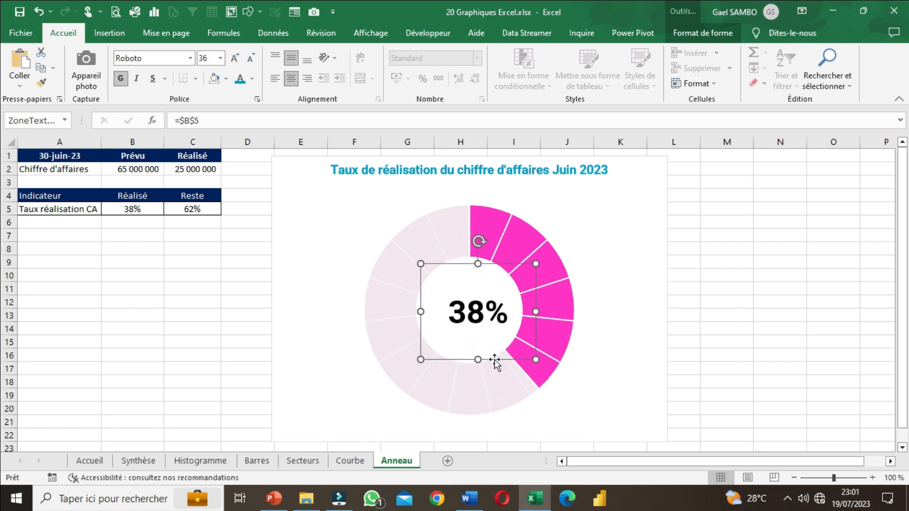
pyautogui.click(825, 318)
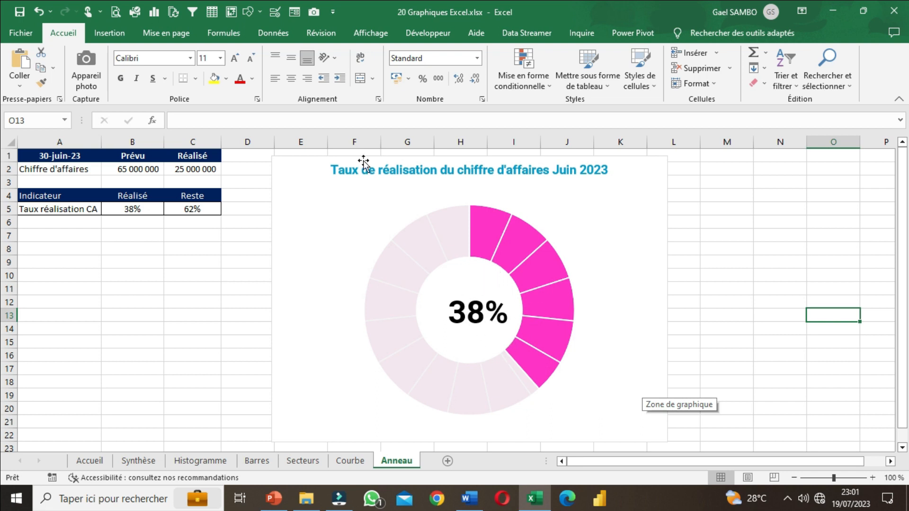
# Step: Set the achieved revenue in cell C2 to 55000000 and check the rate in cell B5
pyautogui.click(124, 210)
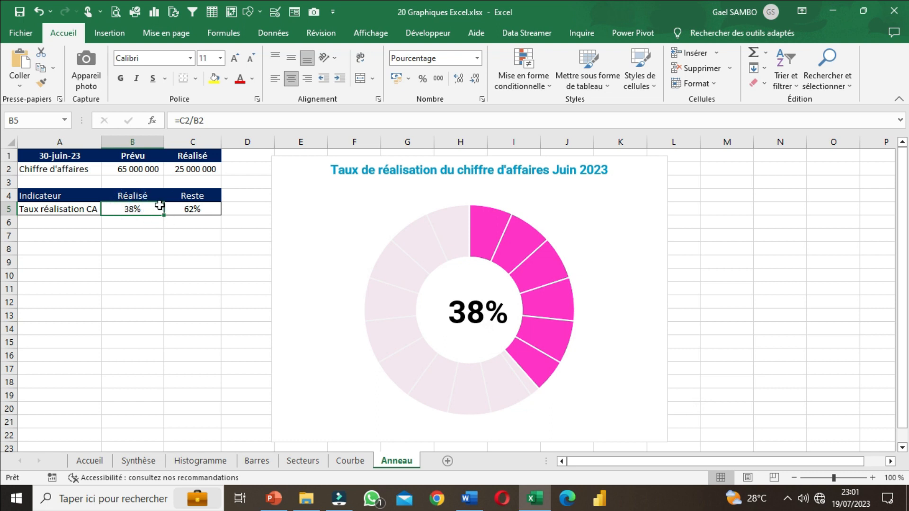
pyautogui.click(181, 169)
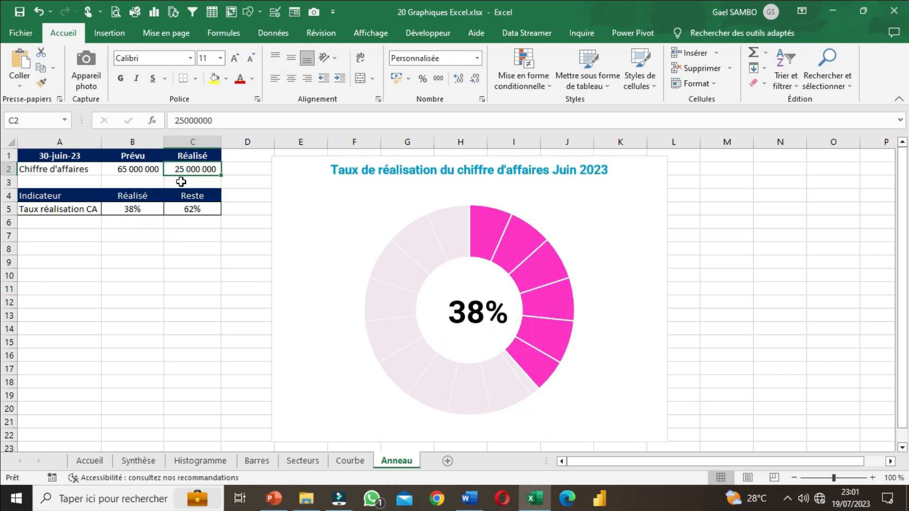
pyautogui.write('55')
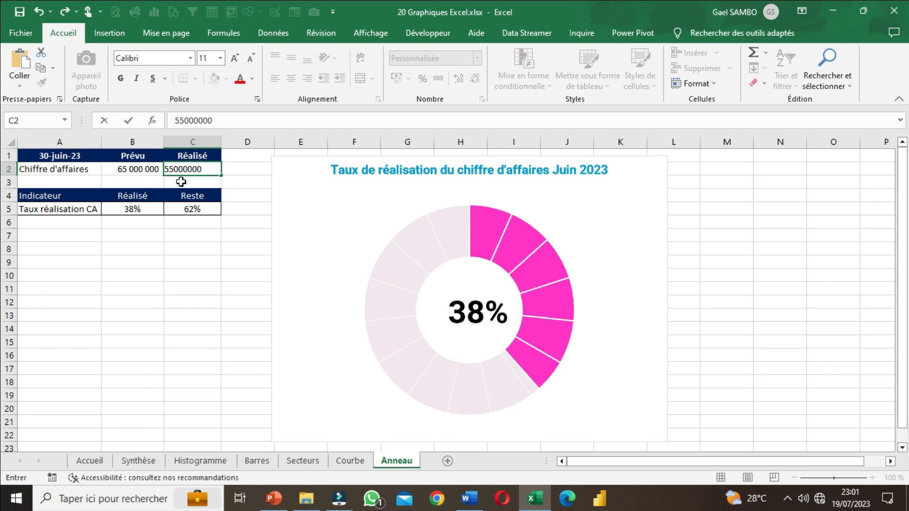
pyautogui.press('Return')
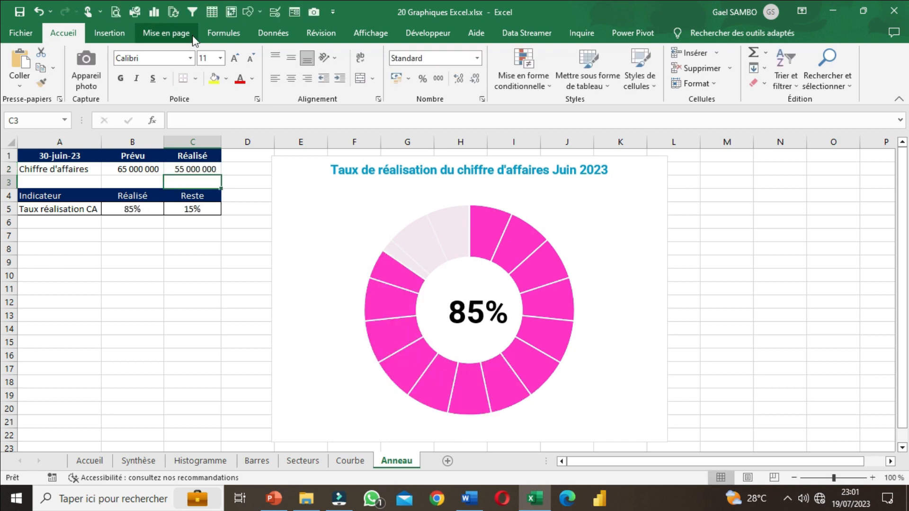
pyautogui.click(200, 171)
pyautogui.click(138, 213)
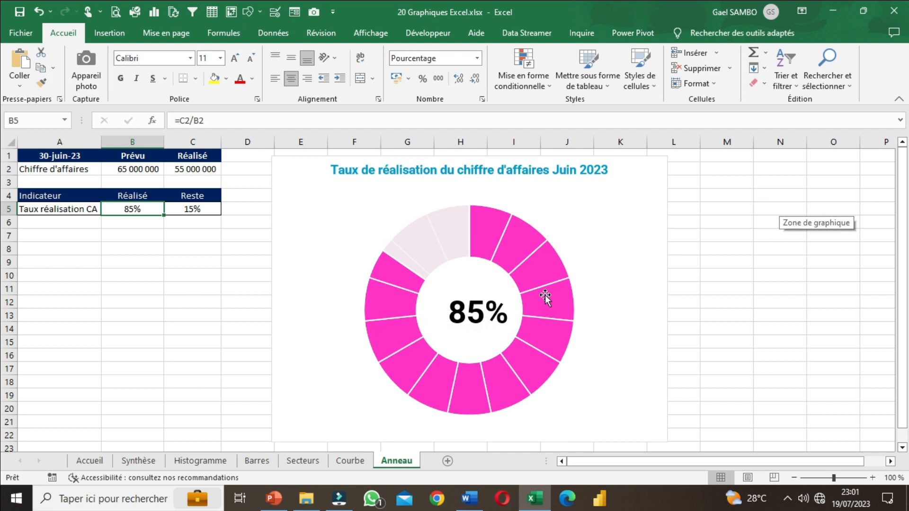
# Step: Try moving the chart alone about one column to the right and undo the move
pyautogui.moveTo(666, 307)
pyautogui.mouseDown()
pyautogui.moveTo(797, 304)
pyautogui.moveTo(613, 304)
pyautogui.moveTo(734, 308)
pyautogui.moveTo(674, 310)
pyautogui.mouseUp()
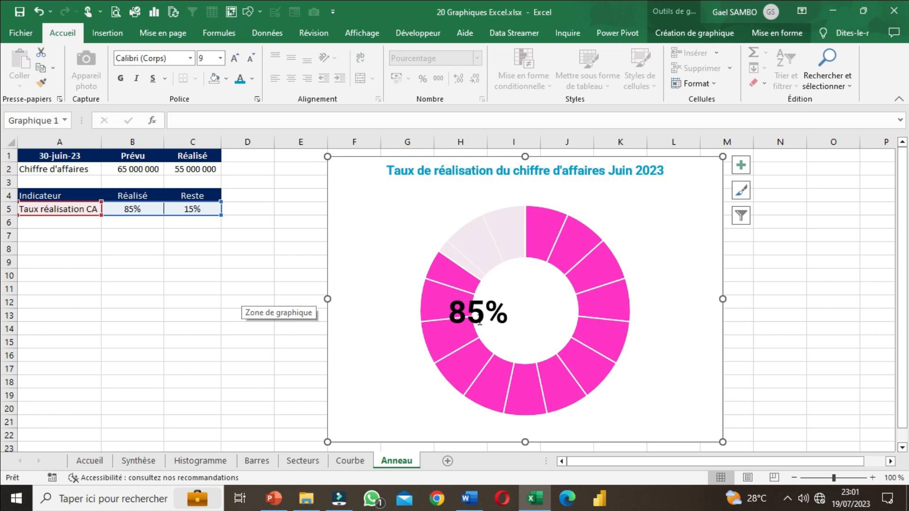
pyautogui.click(38, 8)
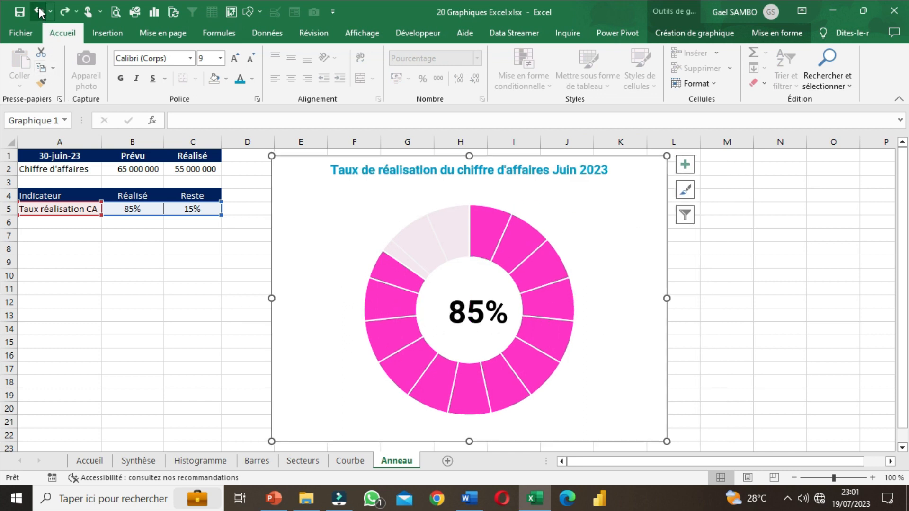
pyautogui.click(39, 8)
pyautogui.click(63, 14)
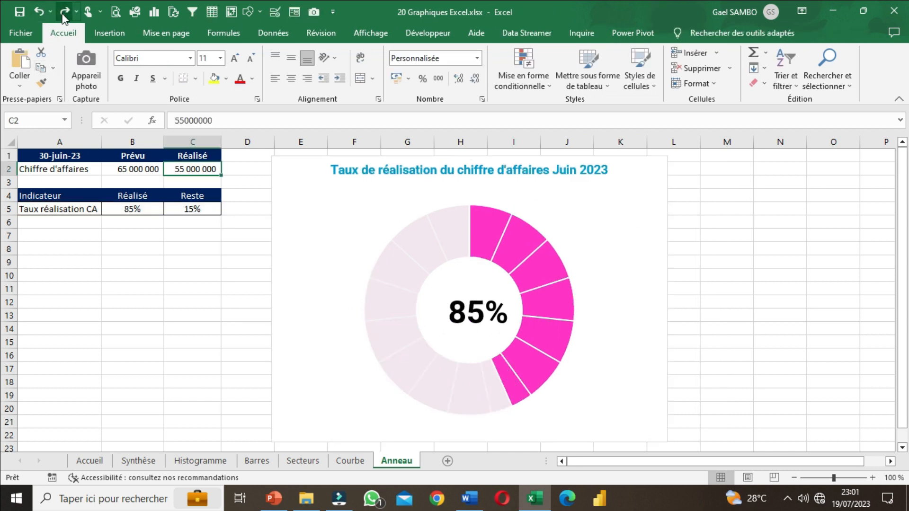
pyautogui.click(705, 326)
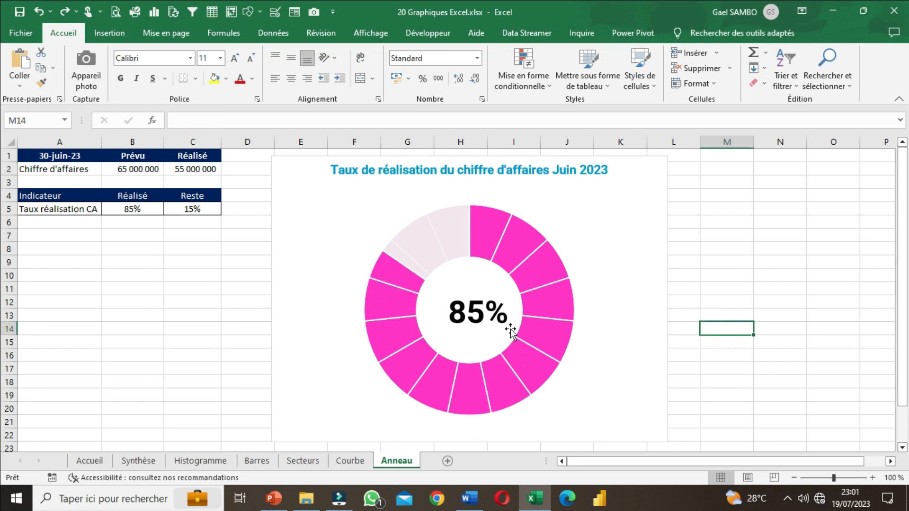
# Step: Group the central percentage text box with the ring chart
pyautogui.click(489, 316)
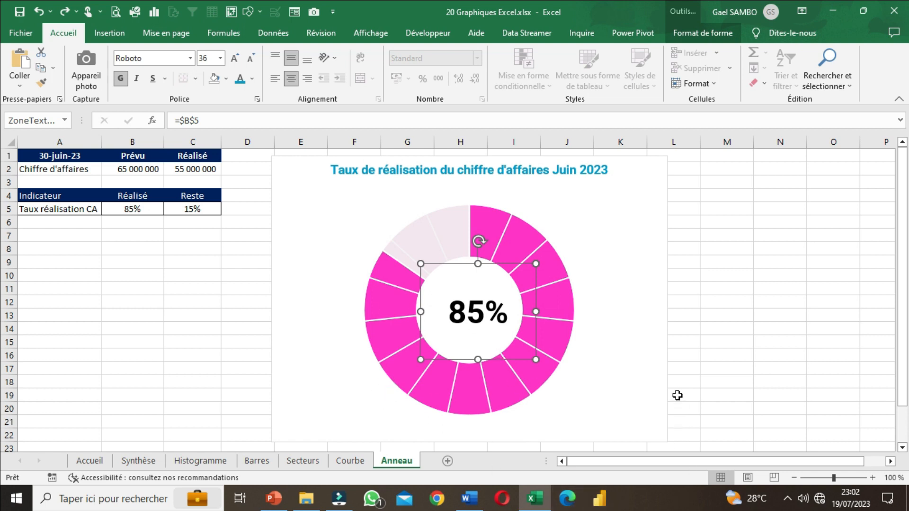
pyautogui.click(665, 377)
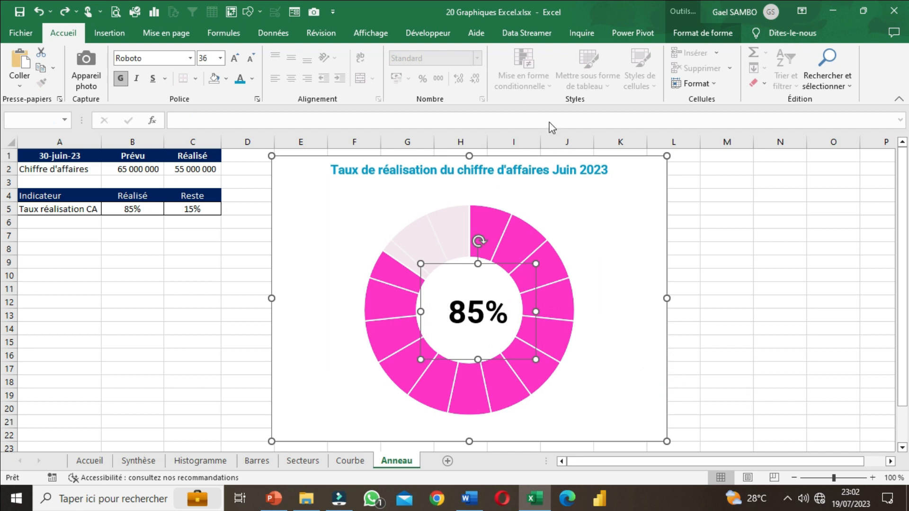
pyautogui.click(718, 35)
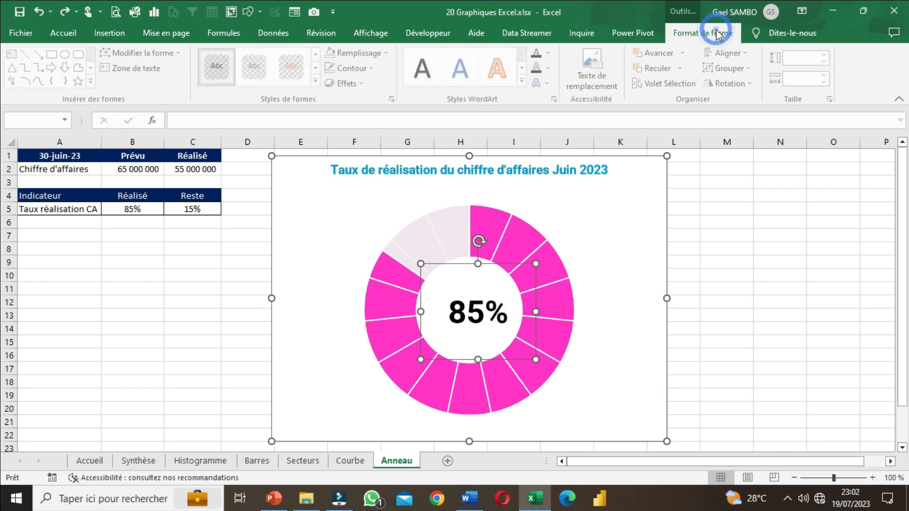
pyautogui.click(739, 74)
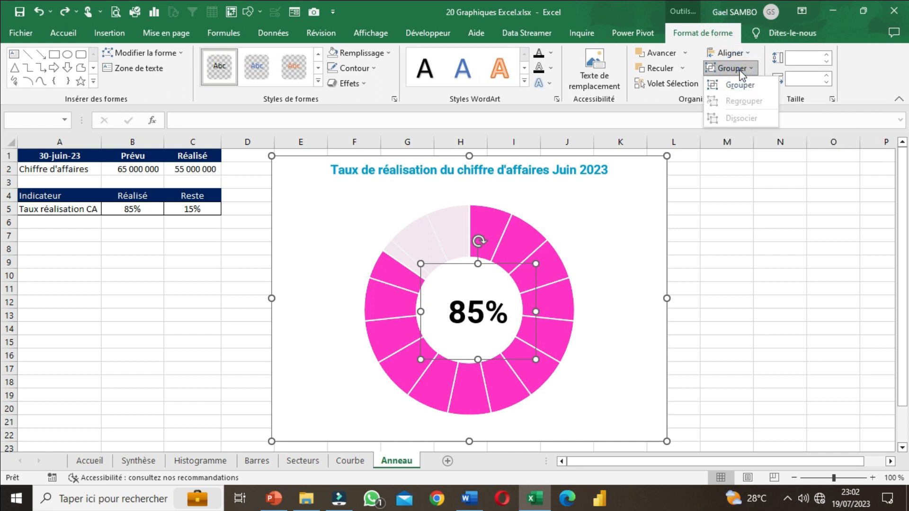
pyautogui.click(734, 84)
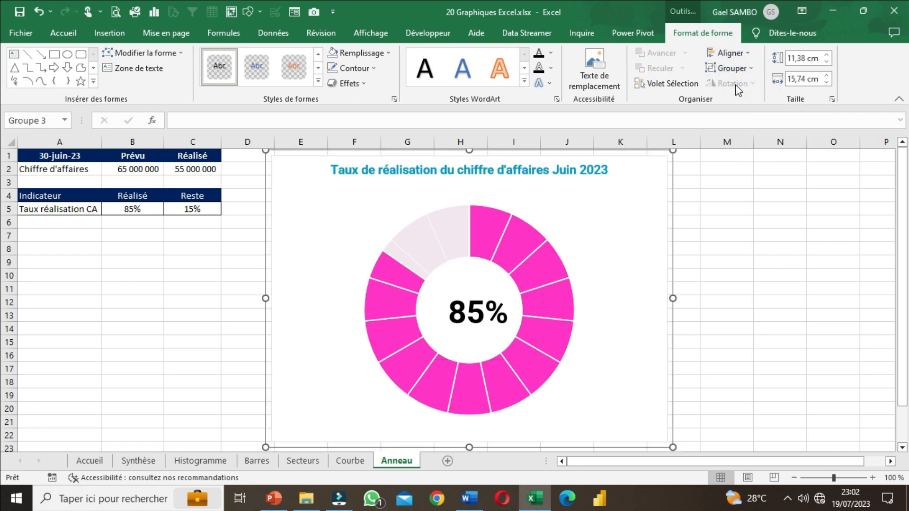
# Step: Shift the grouped ring chart and percentage slightly to the left as one object
pyautogui.click(712, 295)
pyautogui.click(669, 310)
pyautogui.click(665, 319)
pyautogui.moveTo(683, 319); pyautogui.dragTo(660, 321)
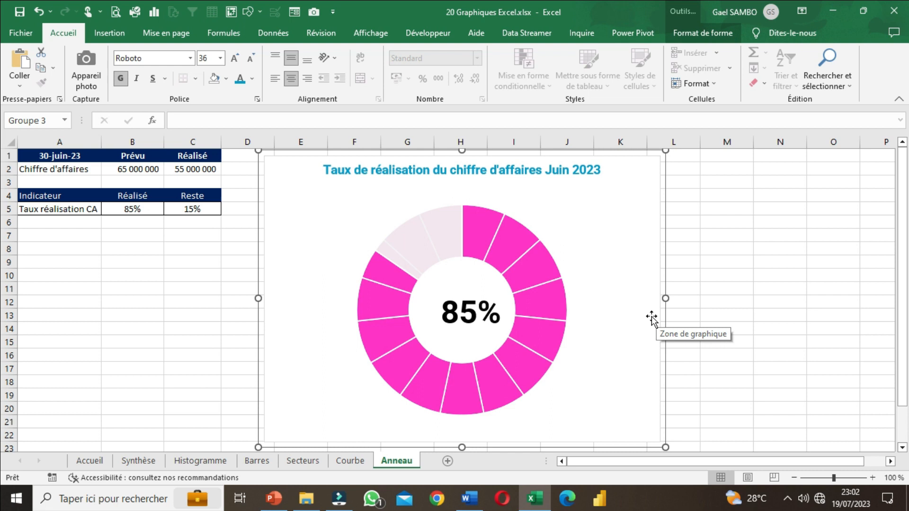
pyautogui.moveTo(661, 328); pyautogui.dragTo(639, 329)
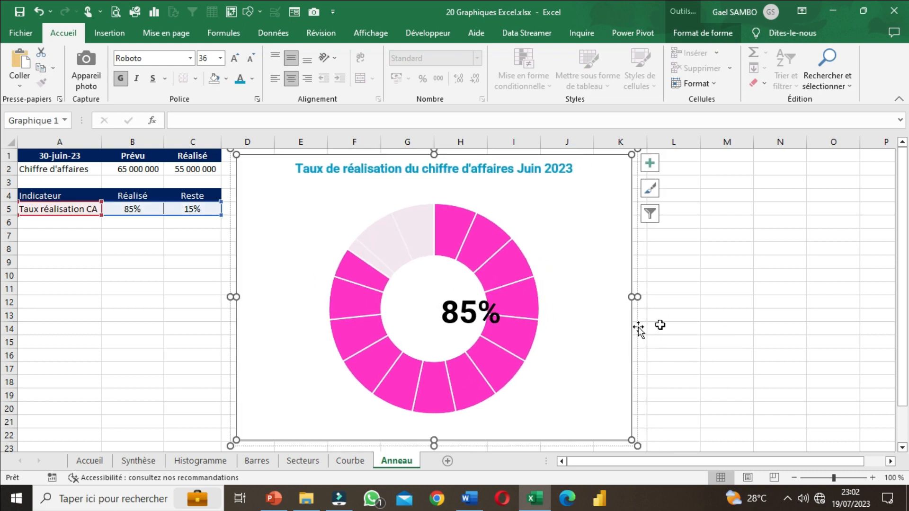
pyautogui.click(725, 315)
pyautogui.click(38, 11)
pyautogui.click(708, 383)
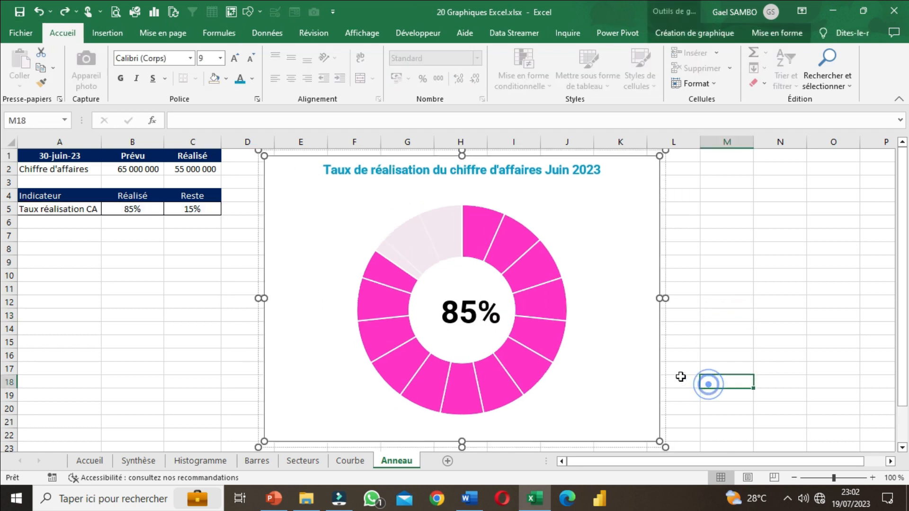
# Step: Move the whole chart group a little further left and narrow it so it ends just past column J
pyautogui.click(664, 370)
pyautogui.moveTo(657, 368)
pyautogui.mouseDown()
pyautogui.moveTo(634, 369)
pyautogui.moveTo(644, 369)
pyautogui.mouseUp()
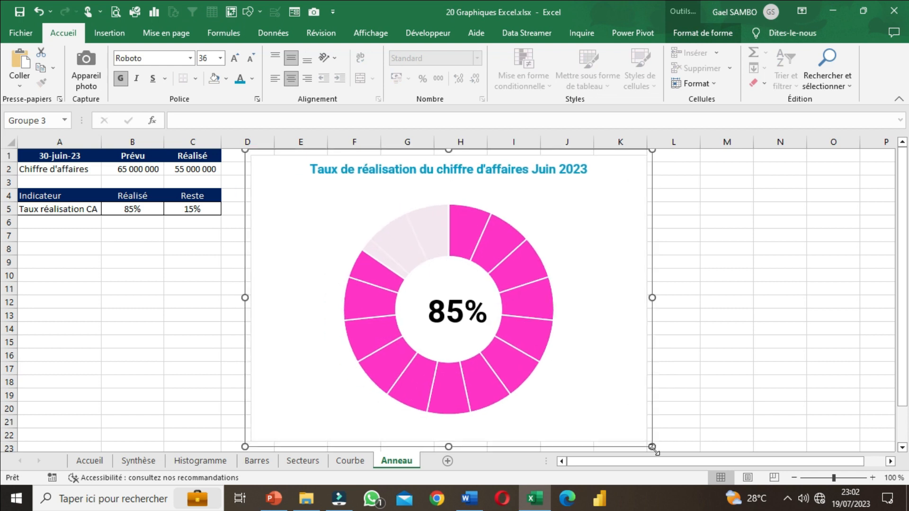
pyautogui.moveTo(649, 446); pyautogui.dragTo(598, 440)
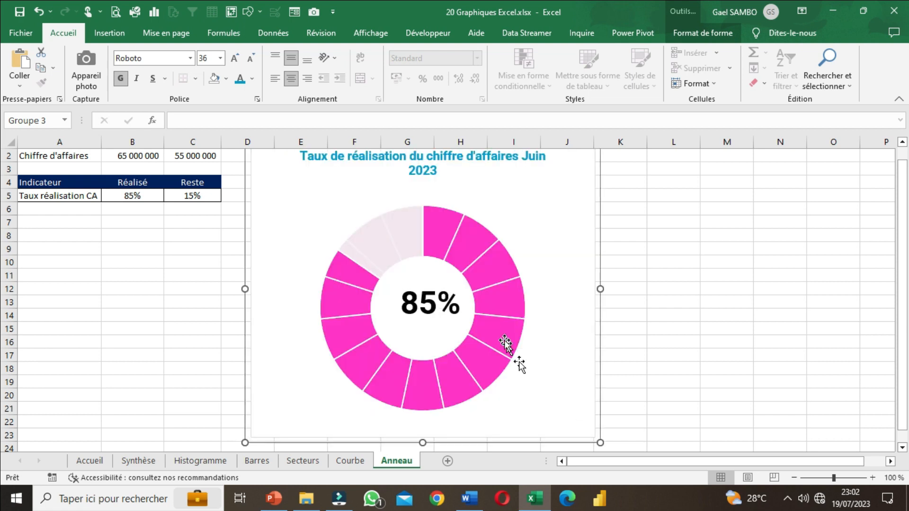
# Step: Recentre the percentage text box inside the resized ring by shifting it slightly down and left
pyautogui.click(432, 313)
pyautogui.moveTo(449, 352); pyautogui.dragTo(447, 359)
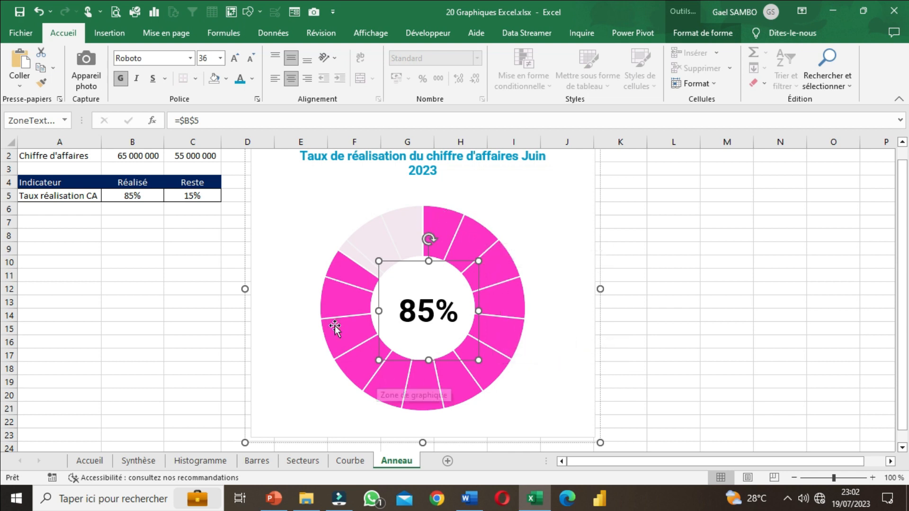
pyautogui.click(659, 277)
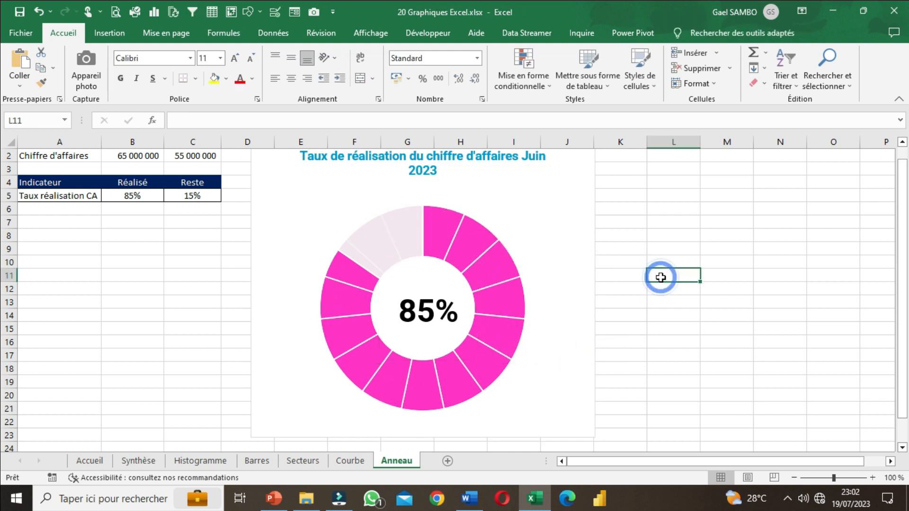
pyautogui.scroll(1, 587, 318)
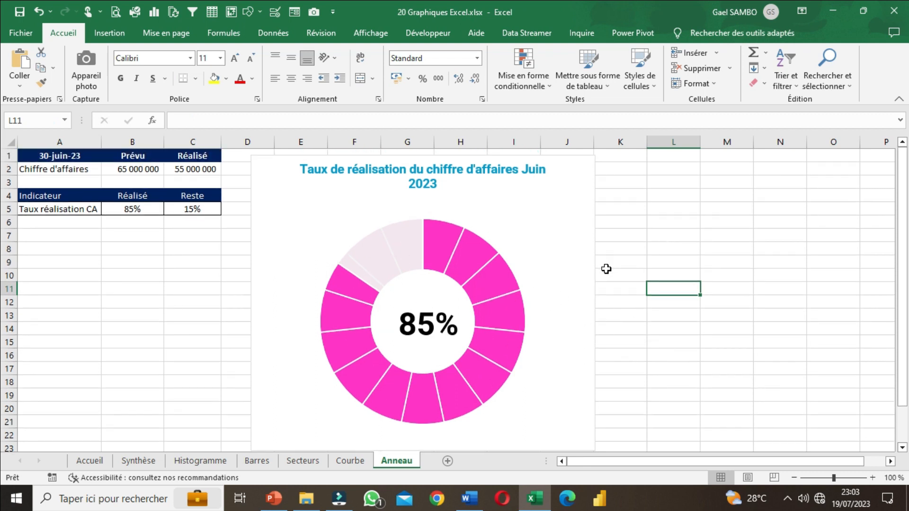
# Step: Duplicate the grouped chart and place the copy's ring chart beside the original, to its right
pyautogui.click(591, 279)
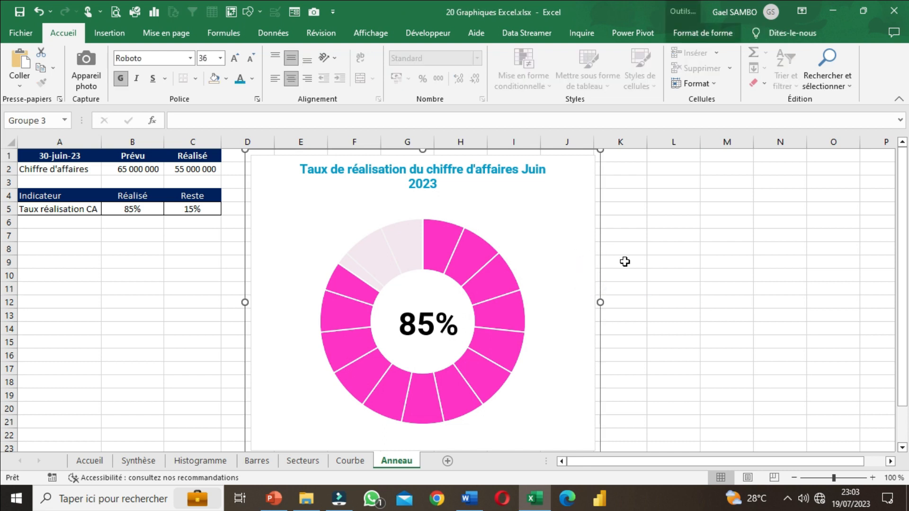
pyautogui.hotkey('ctrl', 'd')
pyautogui.moveTo(604, 343); pyautogui.dragTo(861, 335)
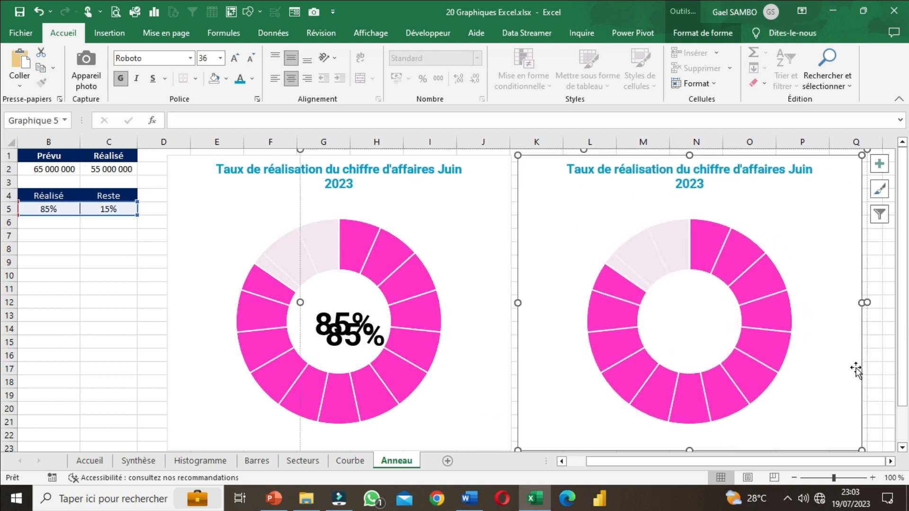
# Step: Move the copy's percentage text box into the centre of the duplicated ring and fine-tune its position
pyautogui.click(390, 351)
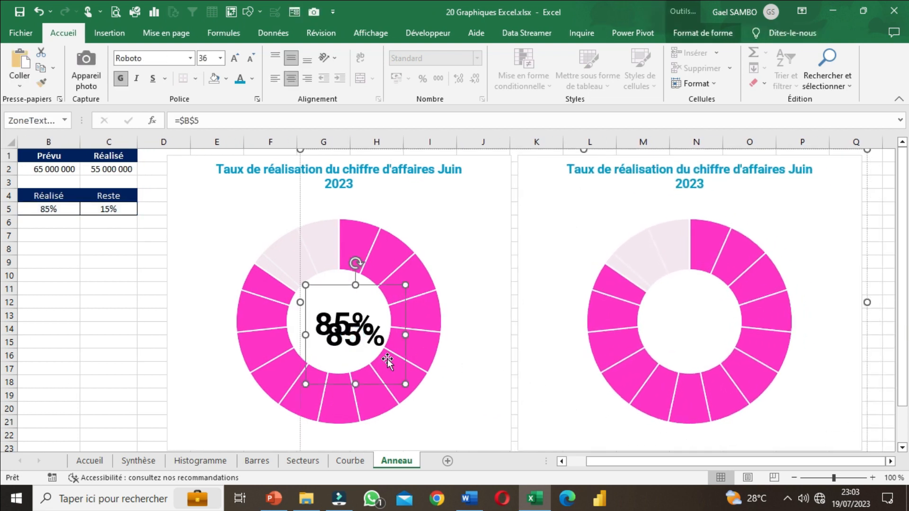
pyautogui.moveTo(401, 363); pyautogui.dragTo(747, 348)
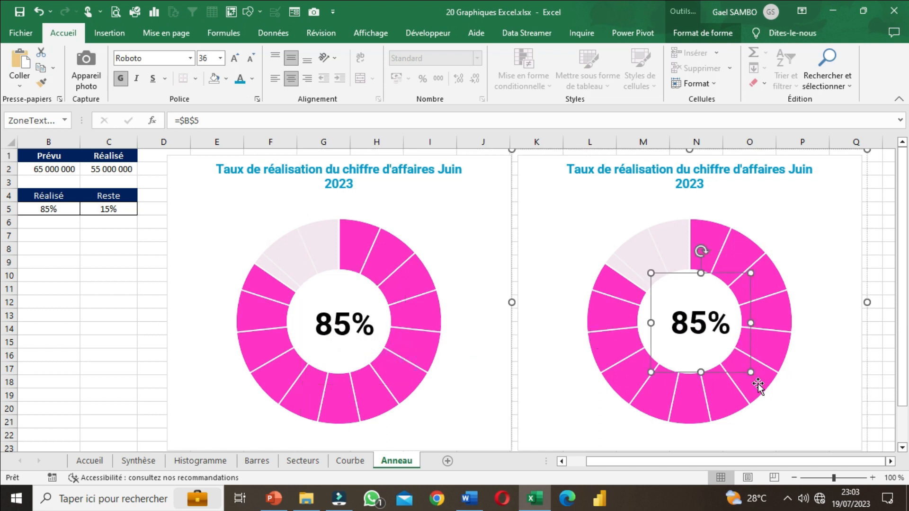
pyautogui.click(890, 461)
pyautogui.moveTo(452, 273); pyautogui.dragTo(447, 274)
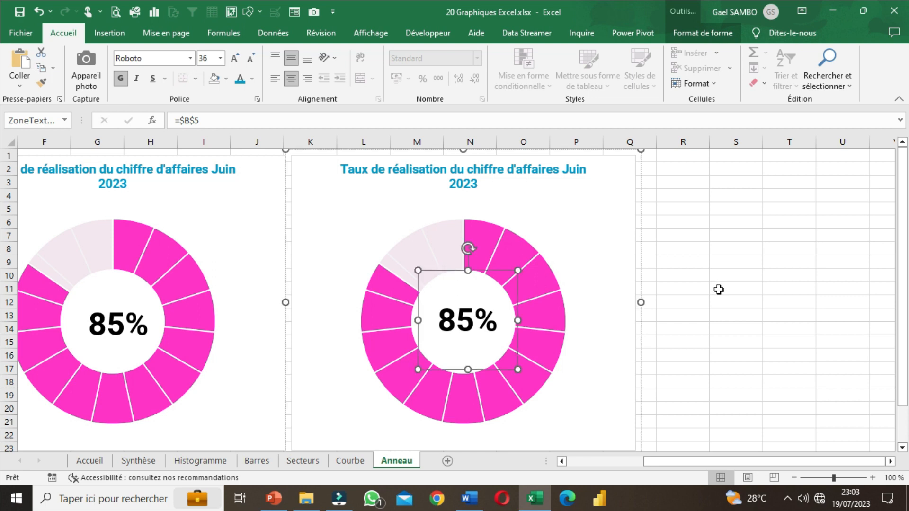
pyautogui.click(719, 289)
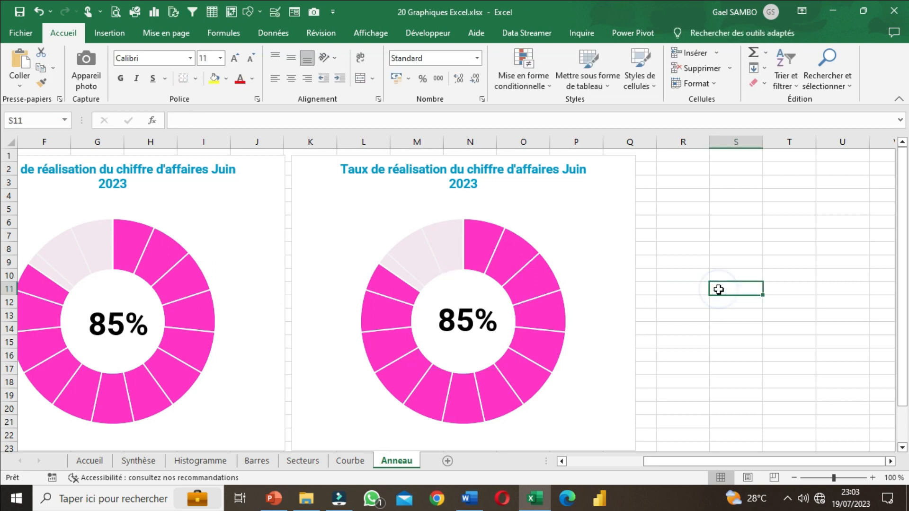
# Step: Replace the values of the duplicated chart's Série1 with a single 1 to make its ring continuous
pyautogui.click(451, 230)
pyautogui.click(413, 209)
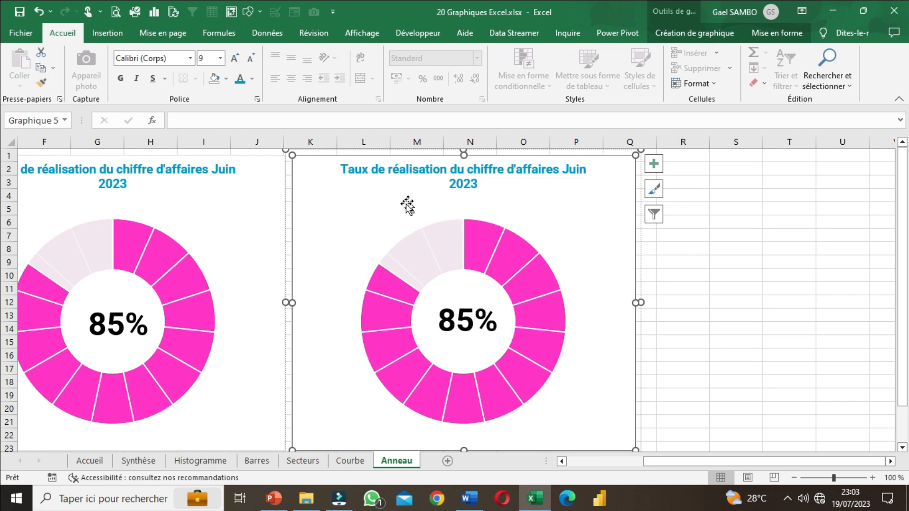
pyautogui.click(701, 30)
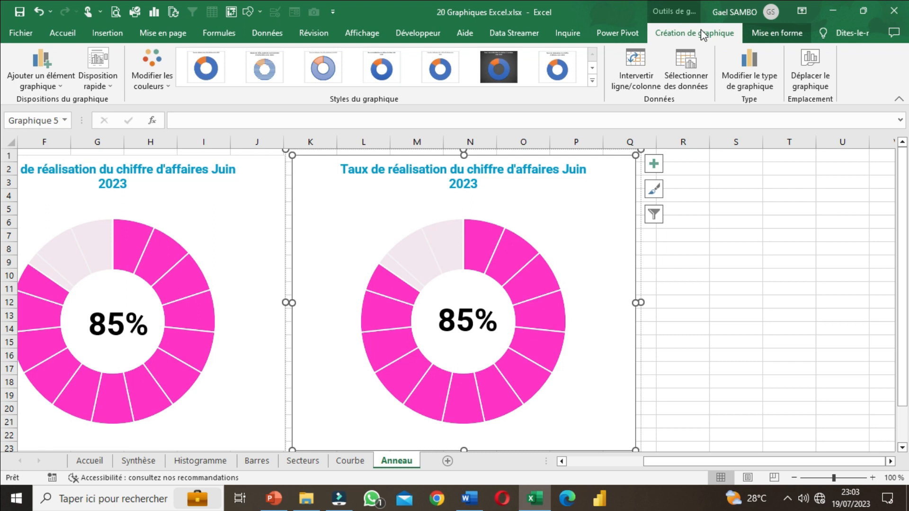
pyautogui.click(672, 67)
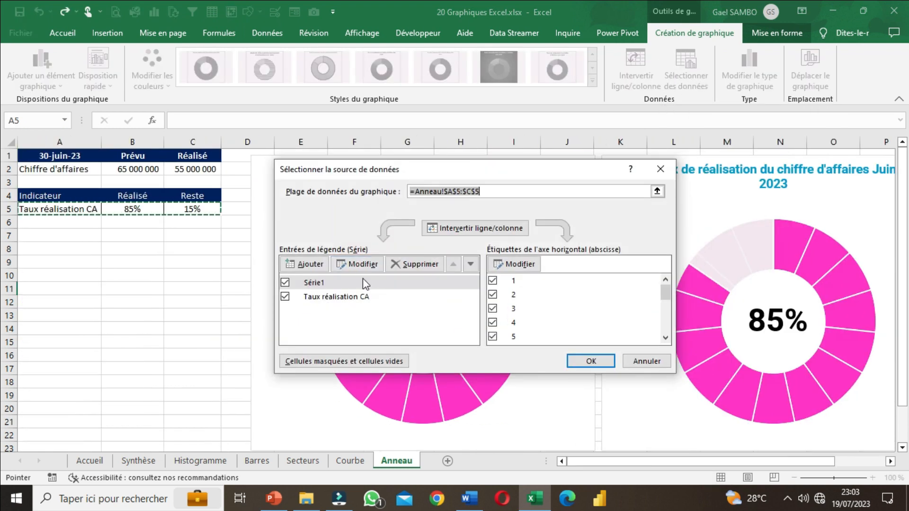
pyautogui.click(342, 284)
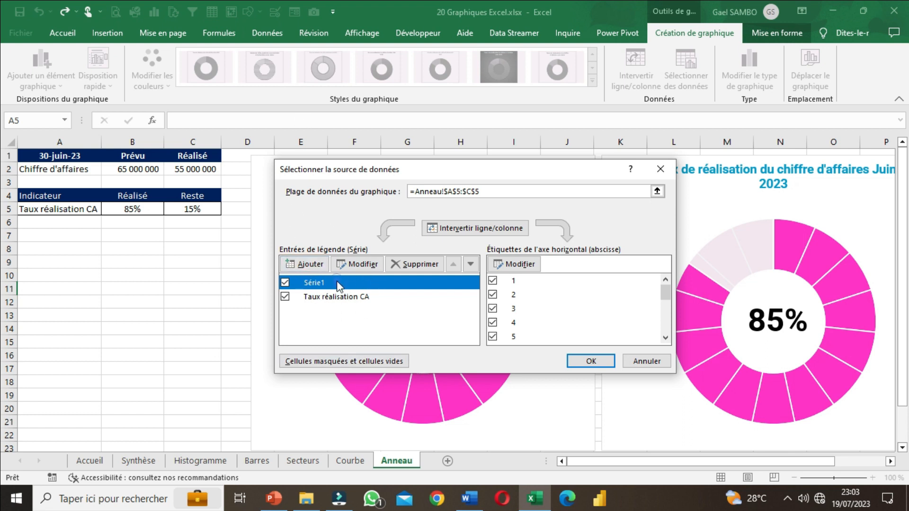
pyautogui.click(358, 265)
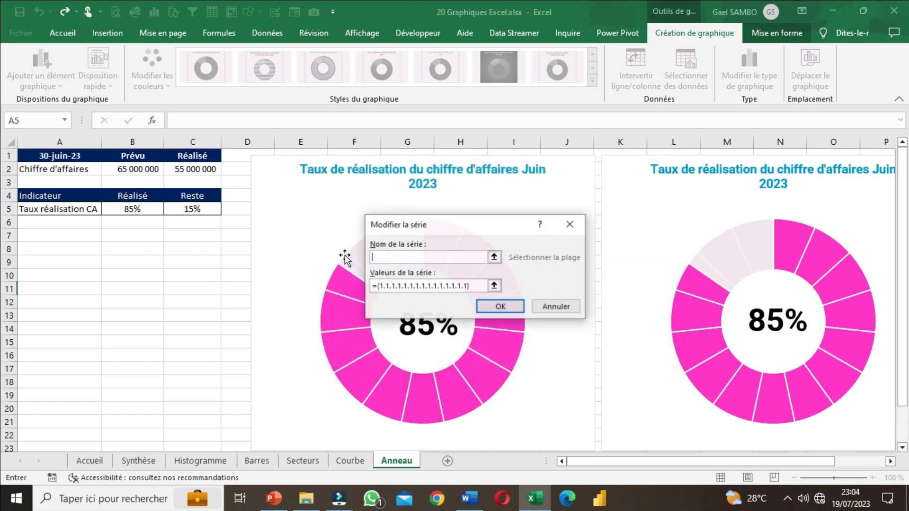
pyautogui.moveTo(480, 285); pyautogui.dragTo(363, 279)
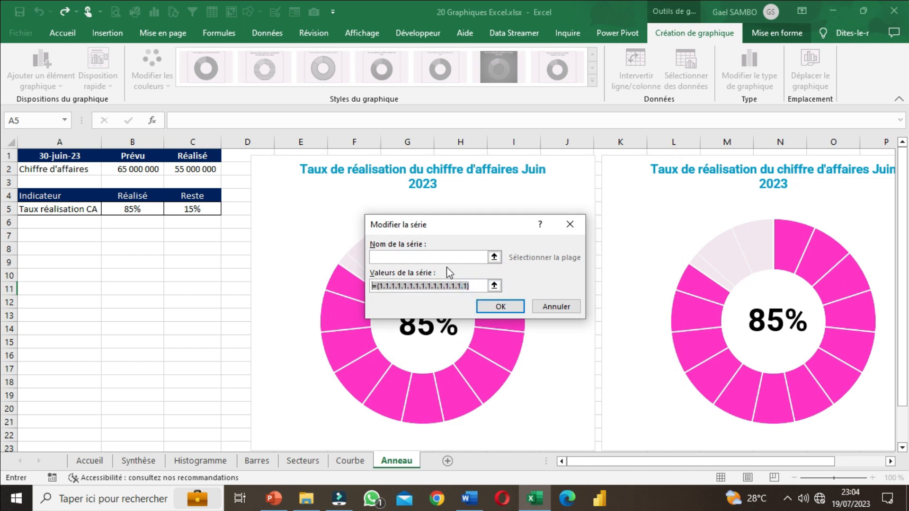
pyautogui.write('1')
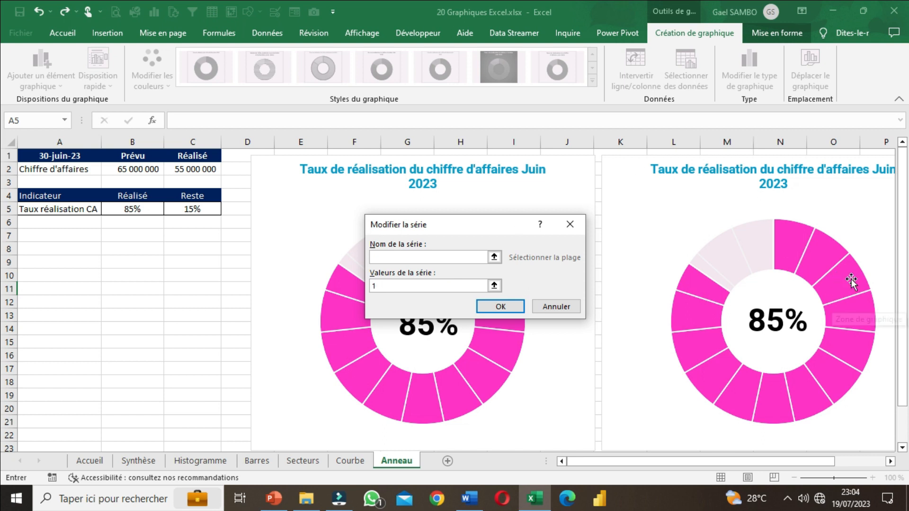
pyautogui.click(481, 309)
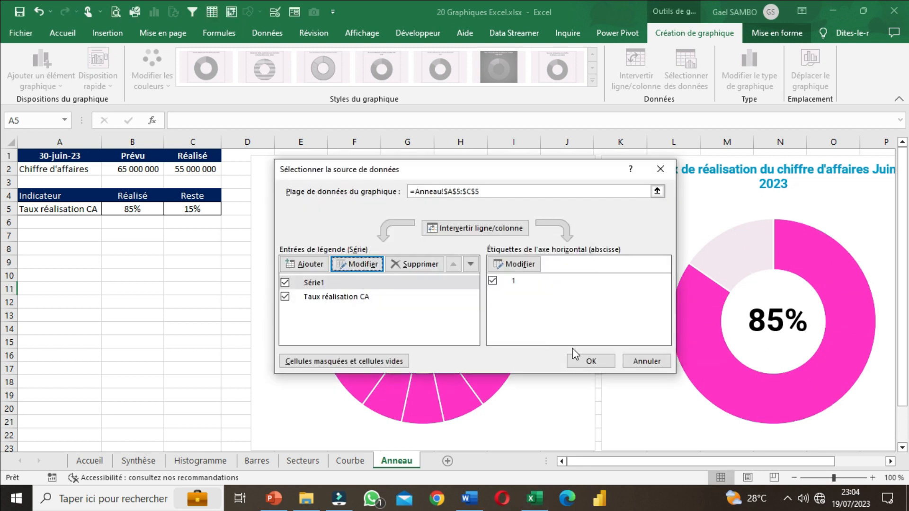
pyautogui.click(590, 361)
pyautogui.moveTo(812, 462); pyautogui.dragTo(846, 462)
pyautogui.click(866, 355)
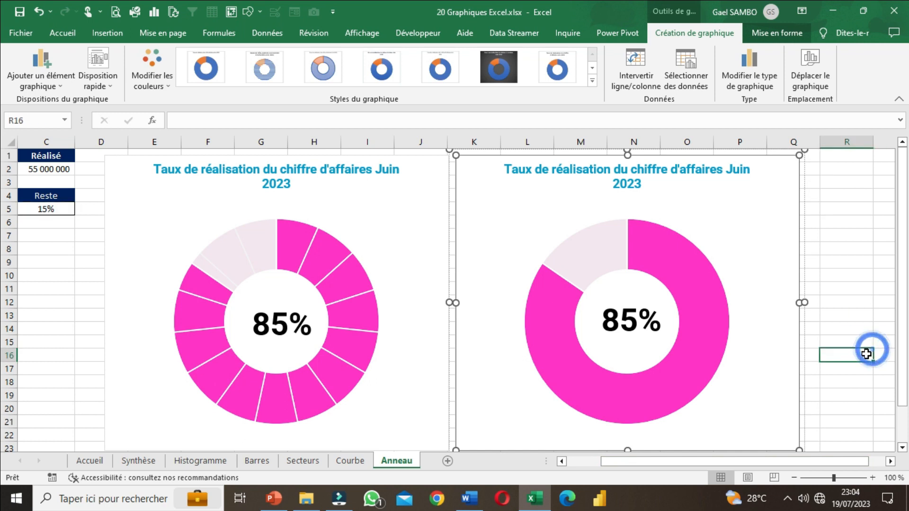
# Step: Review both ring charts on the Anneau sheet and save the workbook
pyautogui.scroll(-1, 866, 354)
pyautogui.scroll(1, 867, 354)
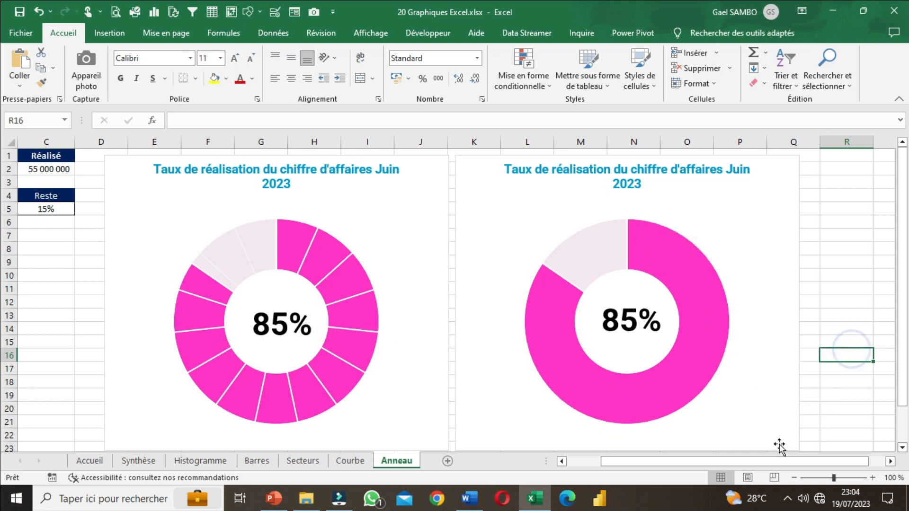
pyautogui.moveTo(623, 461); pyautogui.dragTo(590, 461)
pyautogui.click(20, 13)
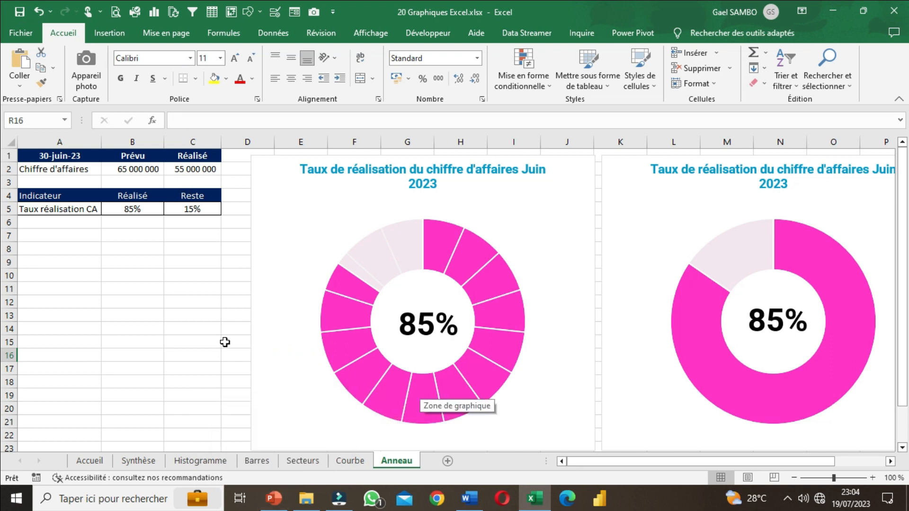
pyautogui.click(294, 161)
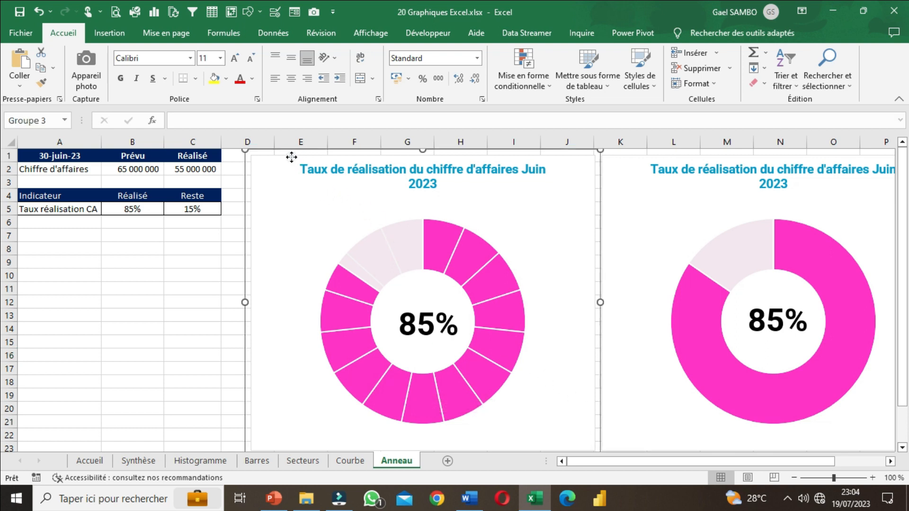
pyautogui.click(194, 258)
pyautogui.click(20, 12)
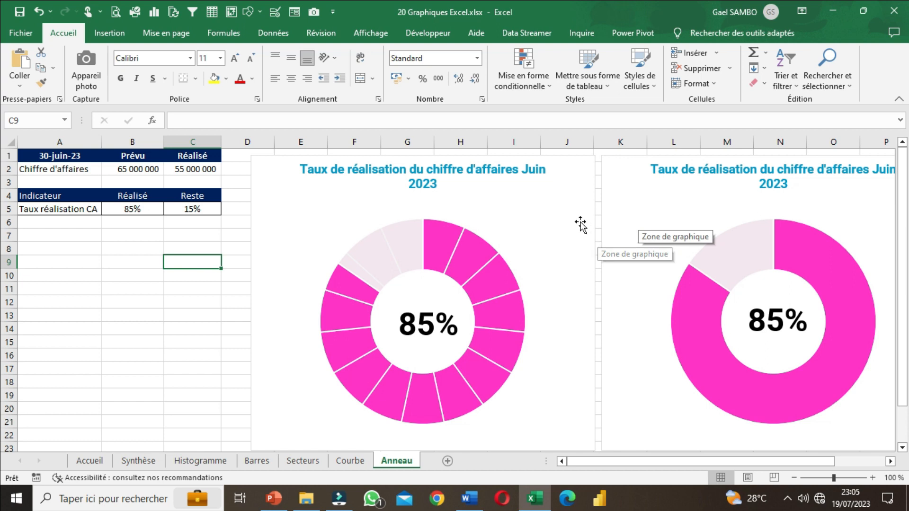
pyautogui.moveTo(757, 461)
pyautogui.mouseDown()
pyautogui.moveTo(824, 467)
pyautogui.moveTo(754, 460)
pyautogui.mouseUp()
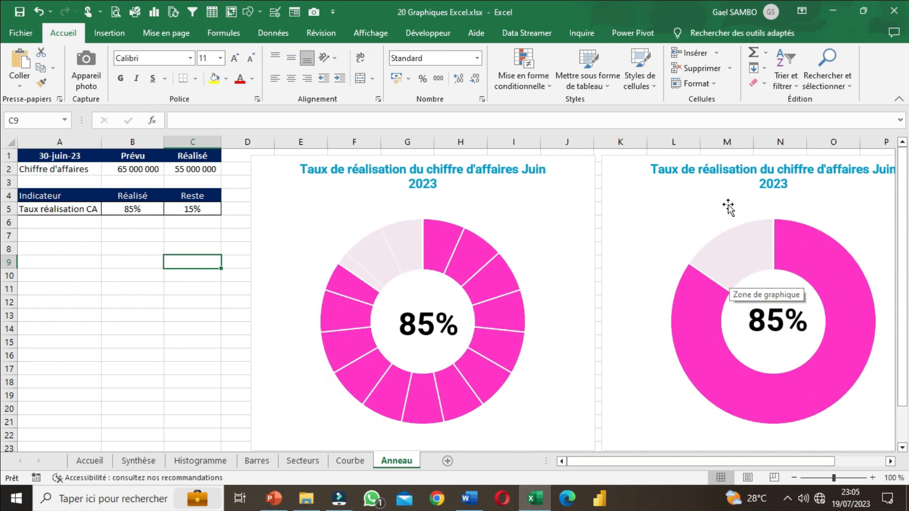
# Step: Clear the selection of the continuous ring chart group and save the workbook again
pyautogui.click(758, 179)
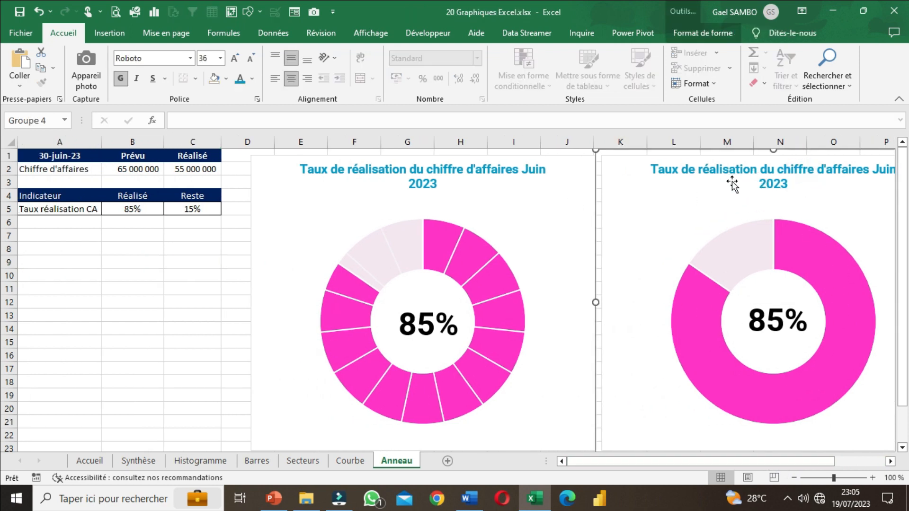
pyautogui.click(161, 279)
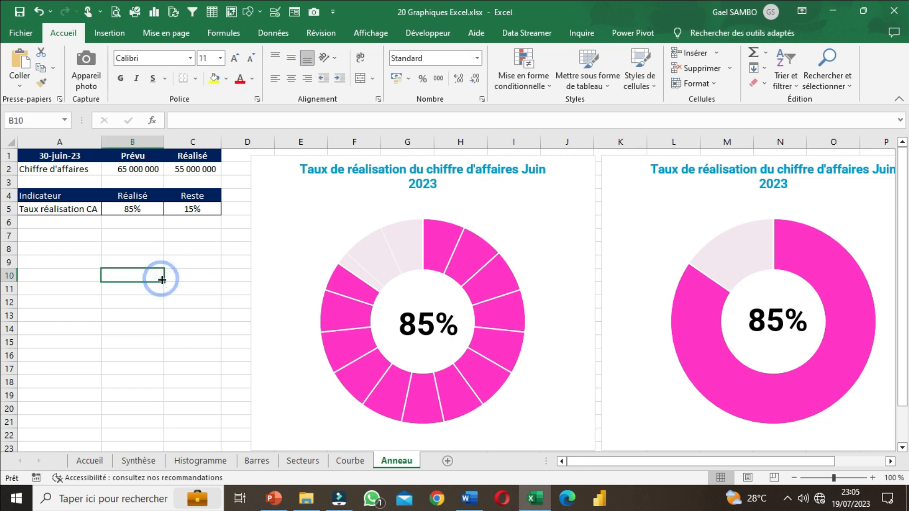
pyautogui.click(19, 12)
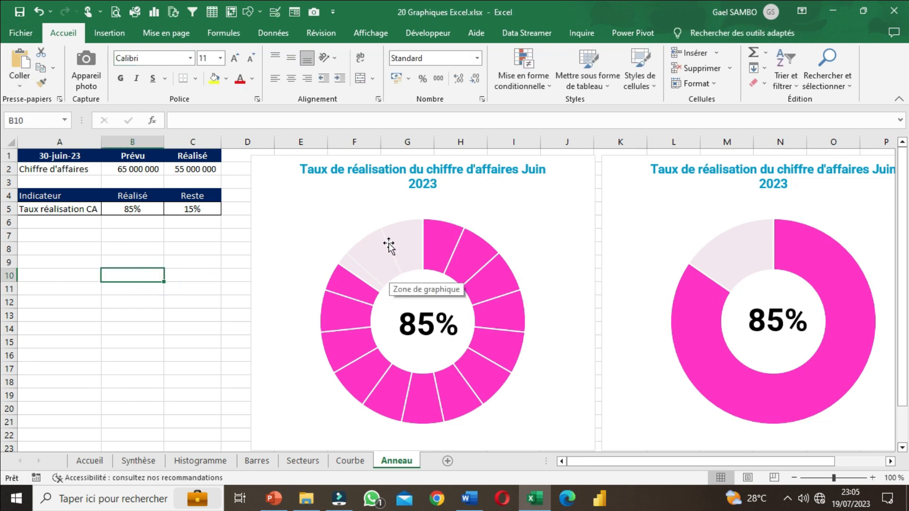
# Step: Compare the segmented and continuous ring charts side by side and return to the Accueil sheet's list of charts
pyautogui.moveTo(799, 458); pyautogui.dragTo(848, 461)
pyautogui.click(788, 317)
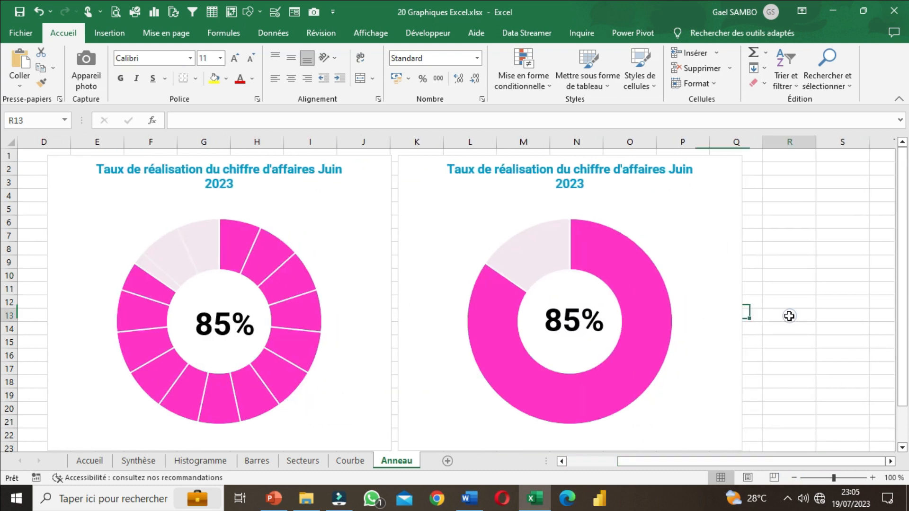
pyautogui.scroll(-1, 791, 323)
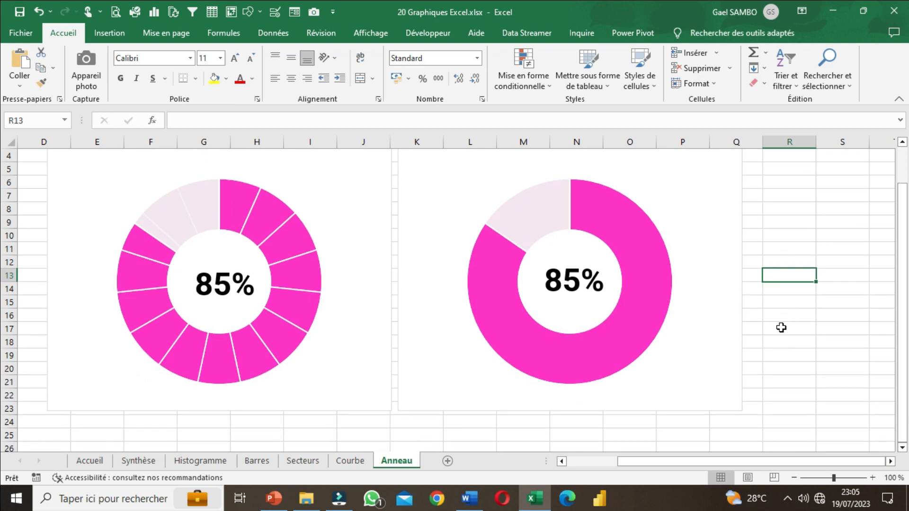
pyautogui.scroll(1, 781, 328)
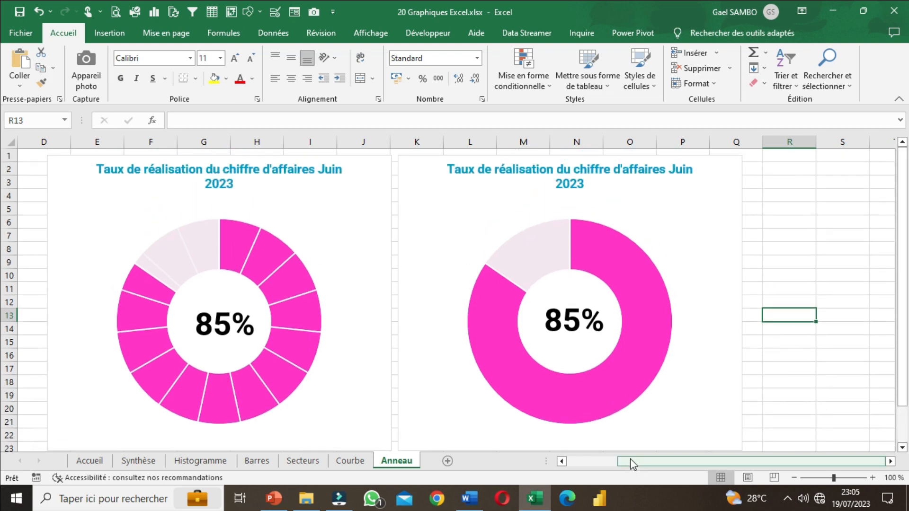
pyautogui.moveTo(624, 460); pyautogui.dragTo(566, 461)
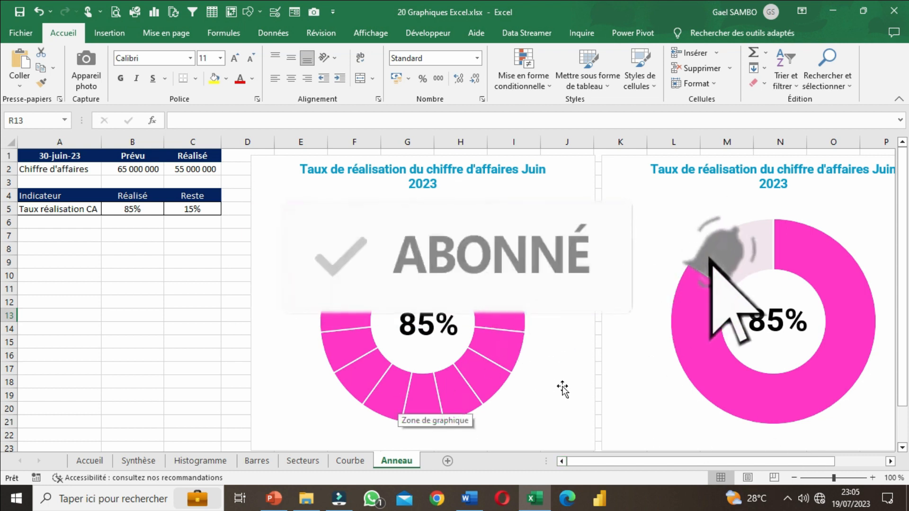
pyautogui.click(188, 302)
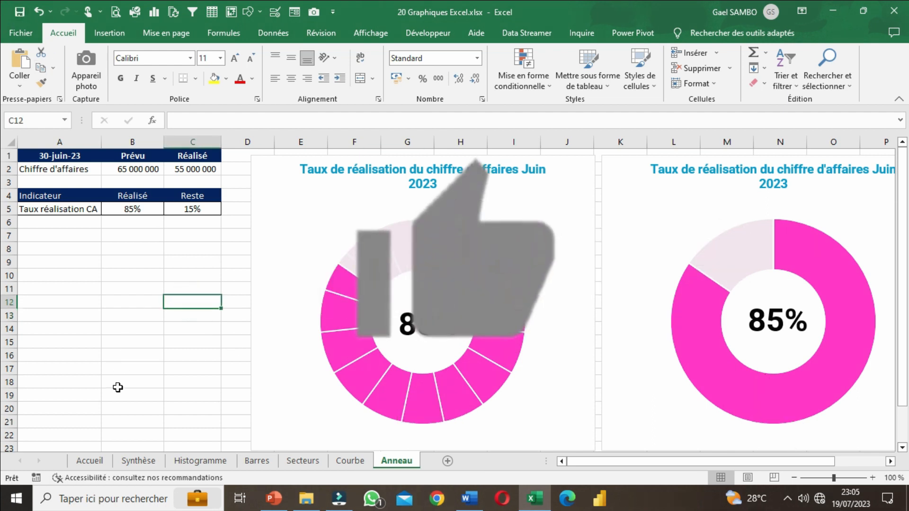
pyautogui.click(90, 461)
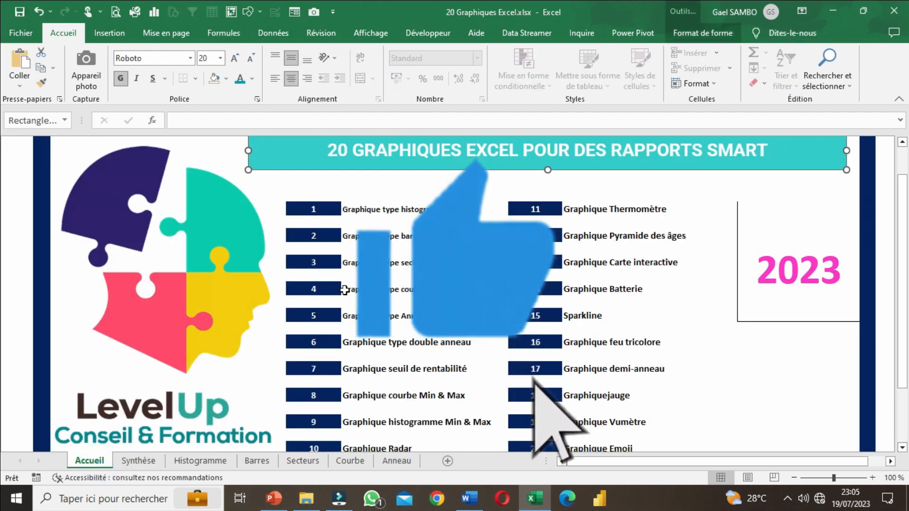